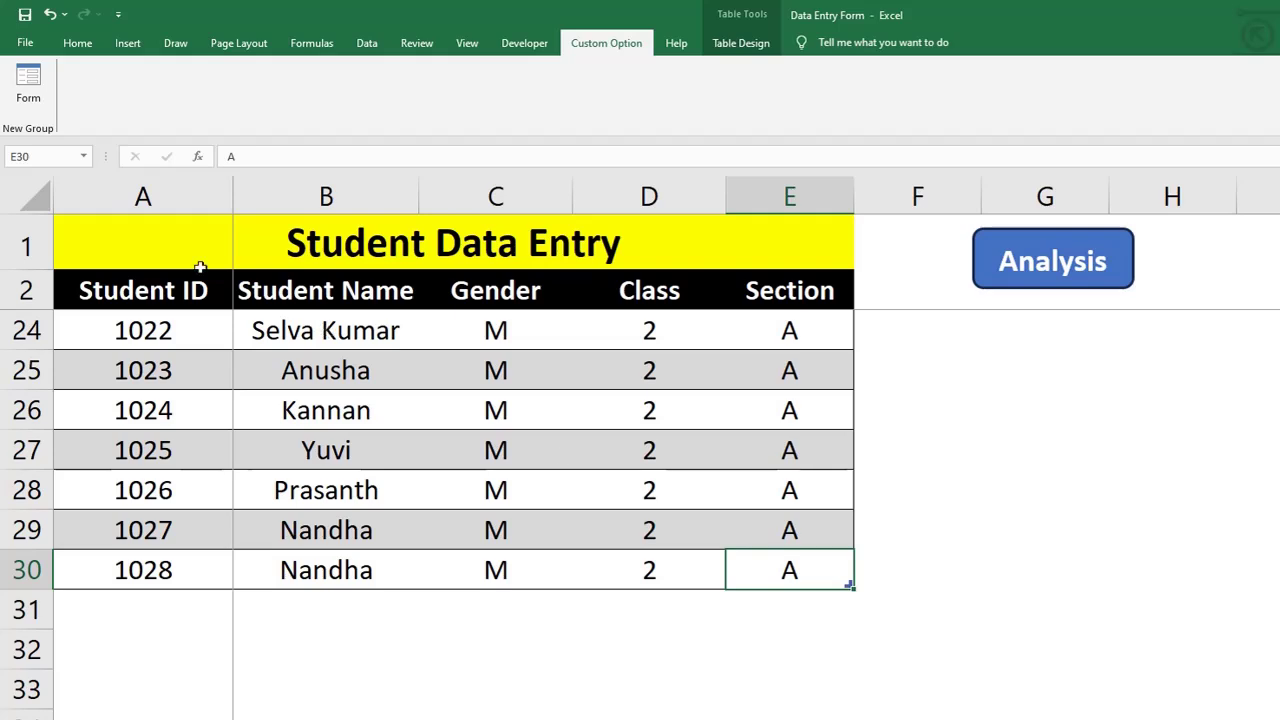
# Open and close the student Data Form, then jump to the Analysis pivot summary sheet
pyautogui.click(36, 86)
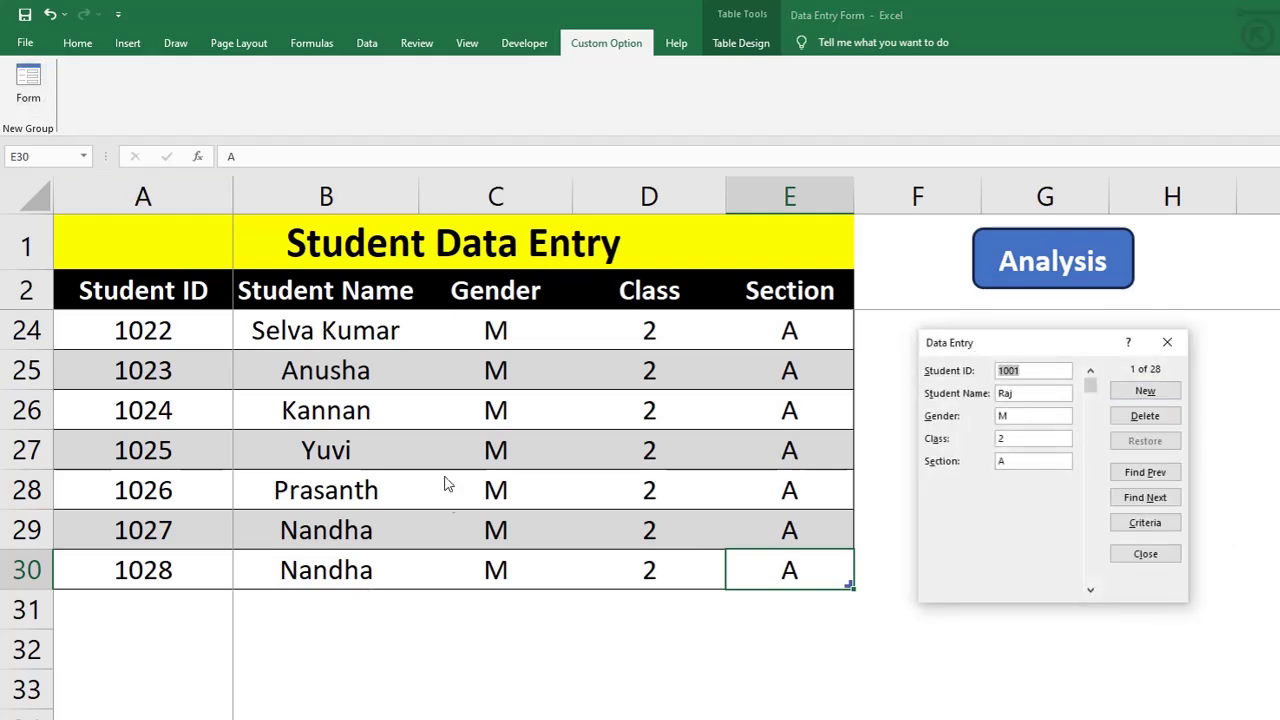
pyautogui.click(1168, 343)
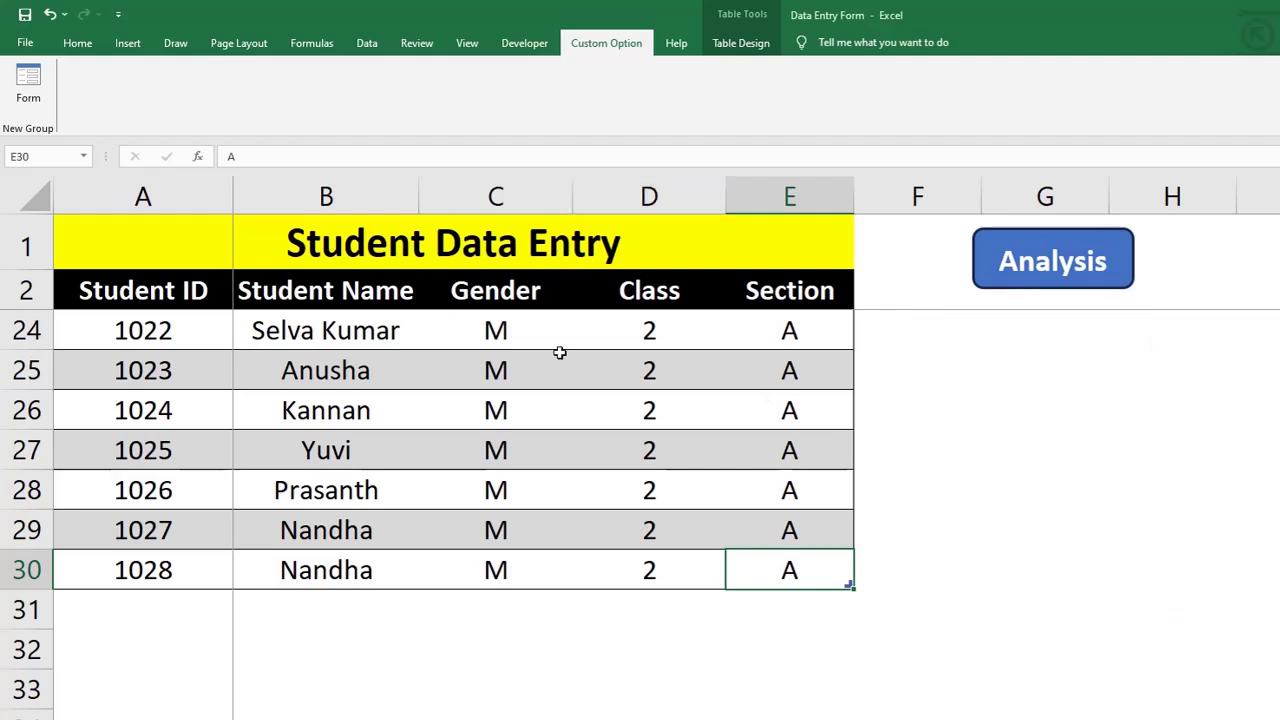
pyautogui.click(1080, 262)
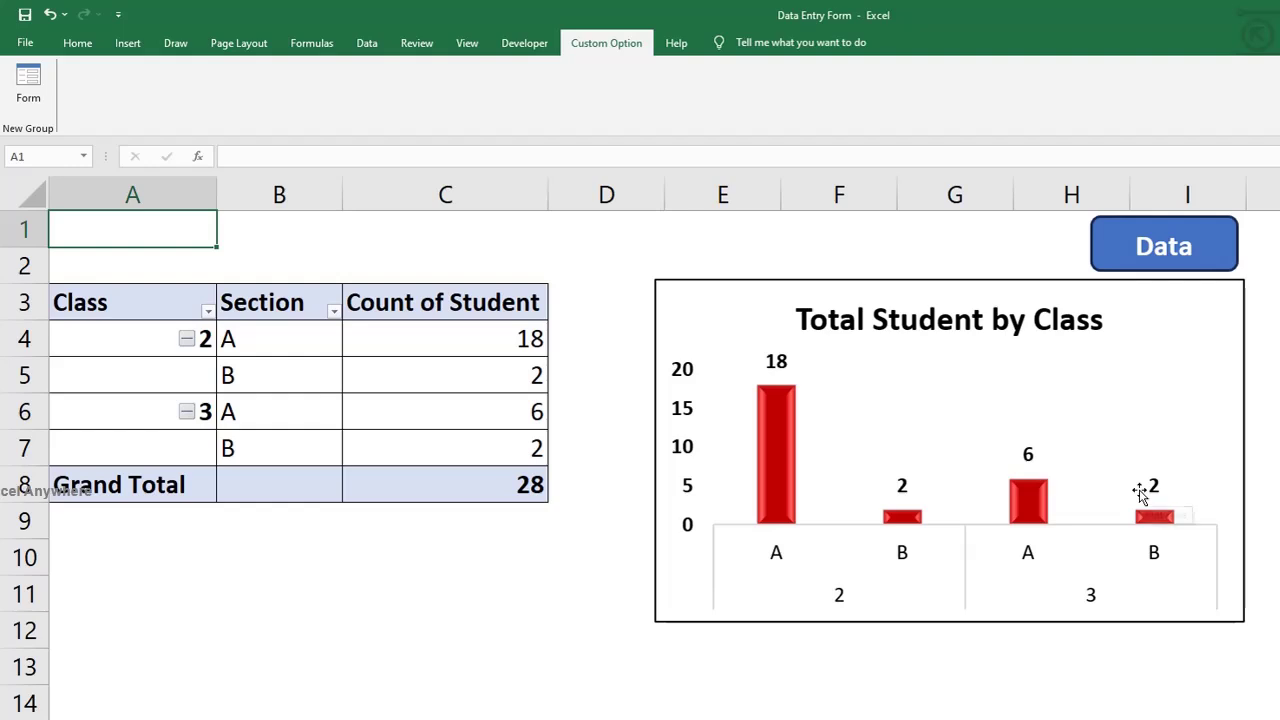
# Test the hyperlinked shape buttons by jumping Data → Analysis → Data
pyautogui.click(1150, 252)
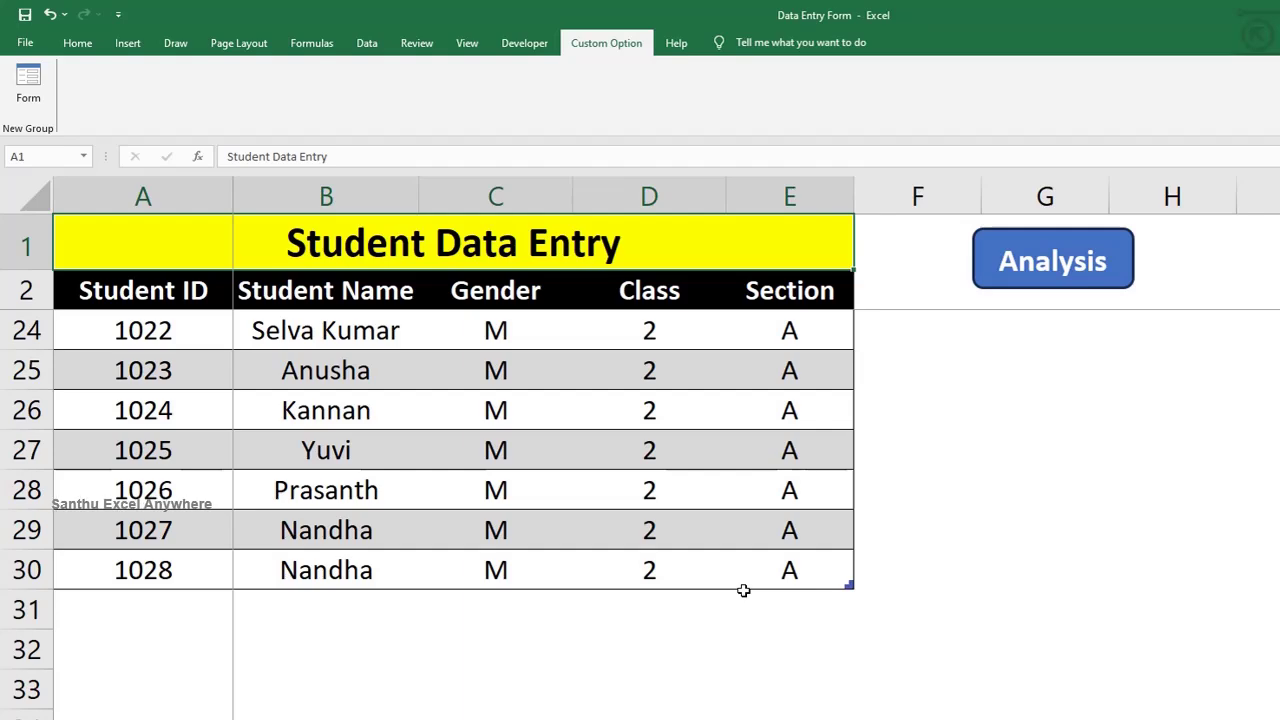
pyautogui.click(1028, 279)
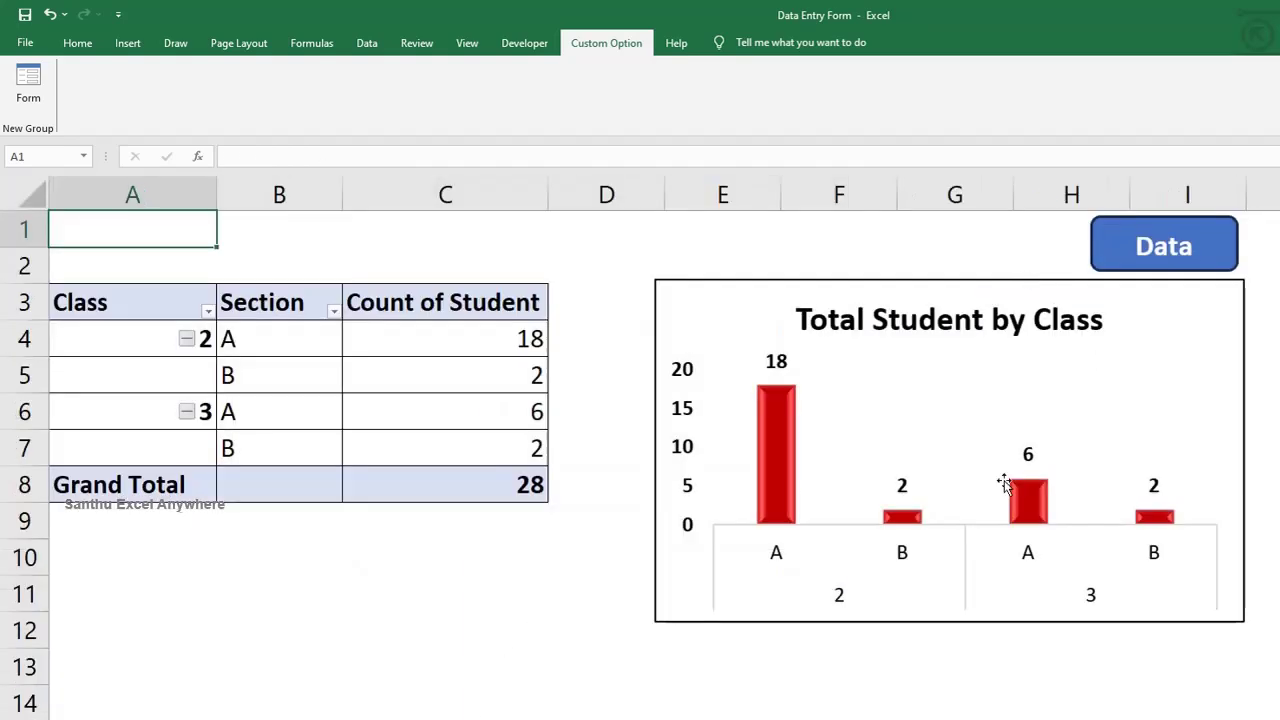
pyautogui.click(1000, 206)
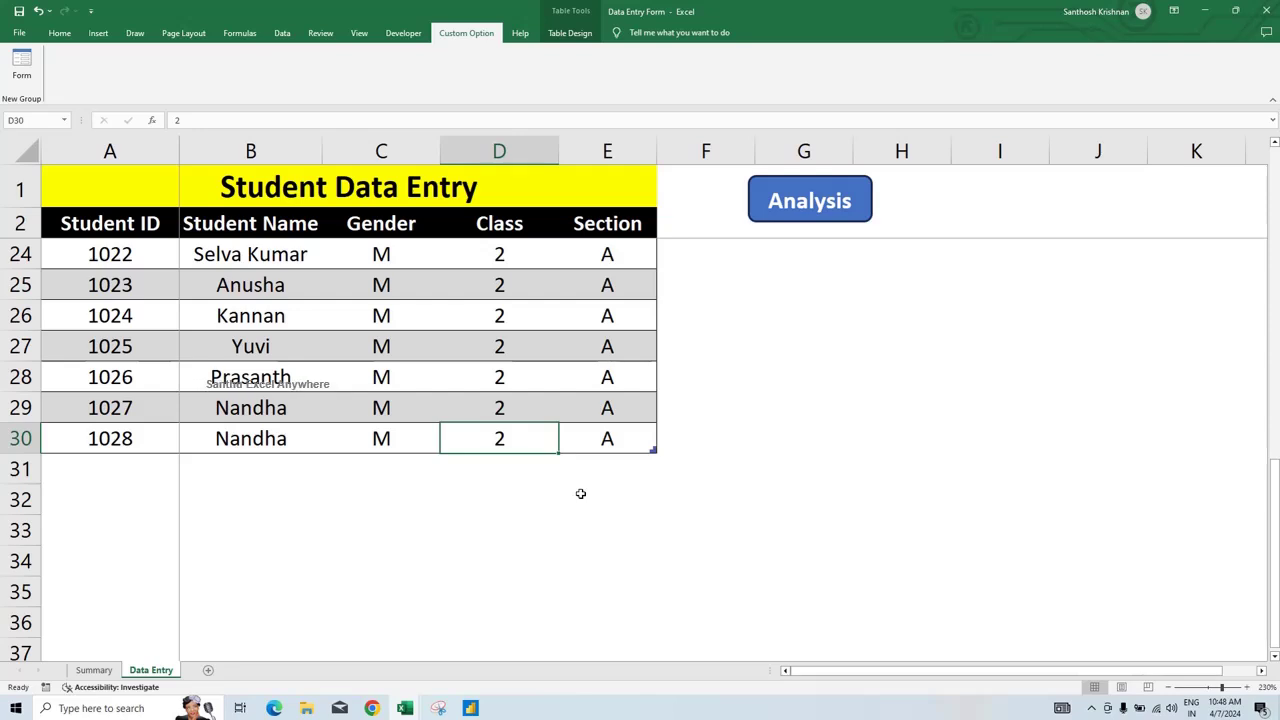
# In a new workbook, merge A1:E1 and enter the title 'Student Admission Data'
pyautogui.hotkey('ctrl', 'n')
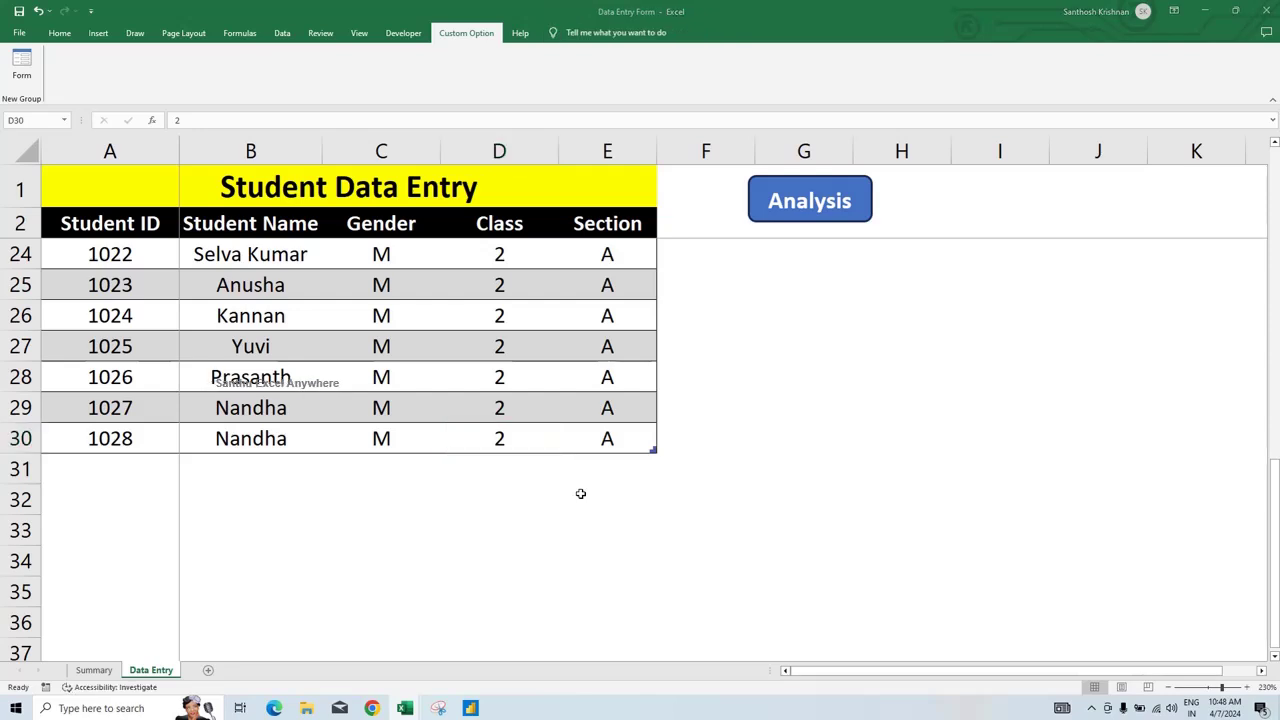
pyautogui.scroll(9, 580, 493)
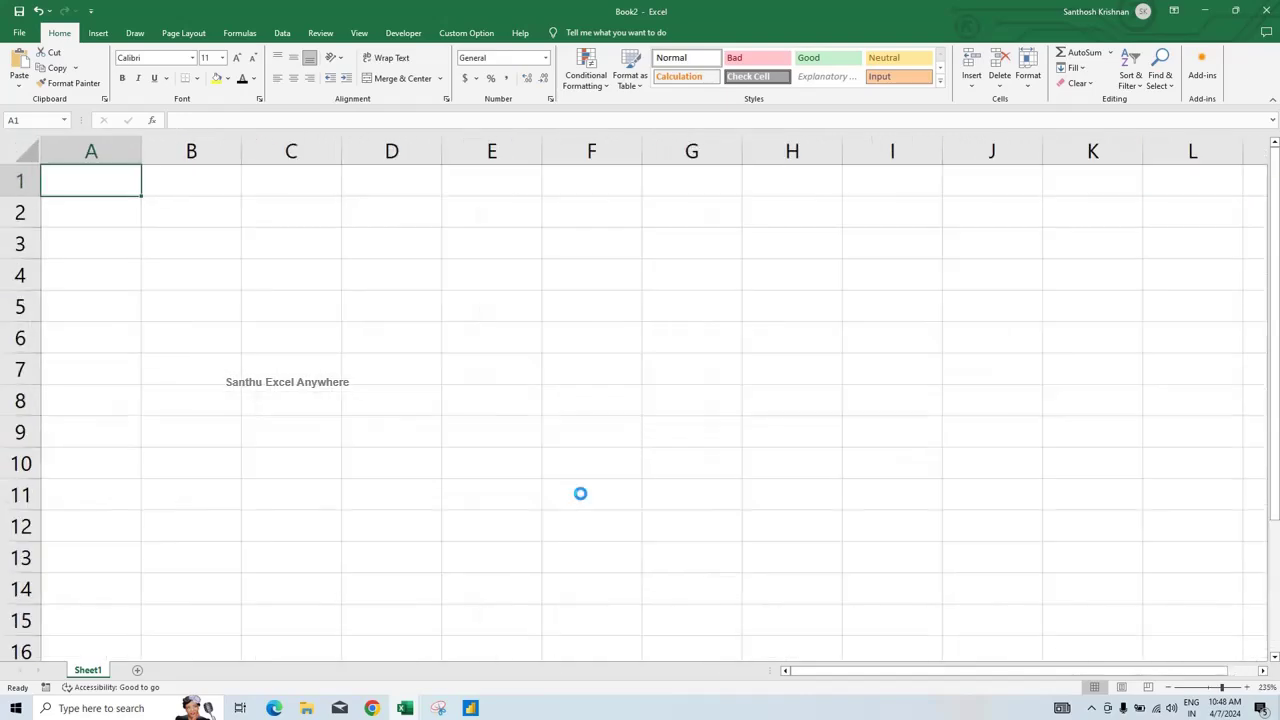
pyautogui.keyDown('shift'); pyautogui.click(502, 177); pyautogui.keyUp('shift')
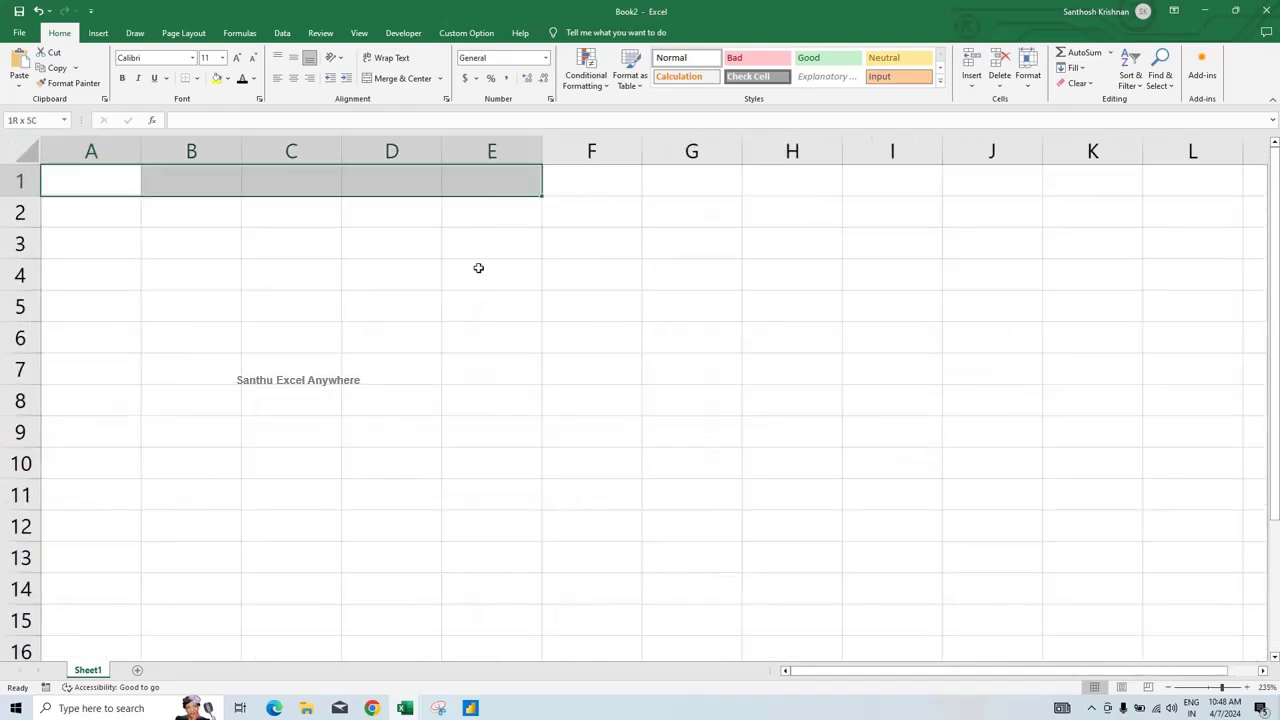
pyautogui.click(393, 86)
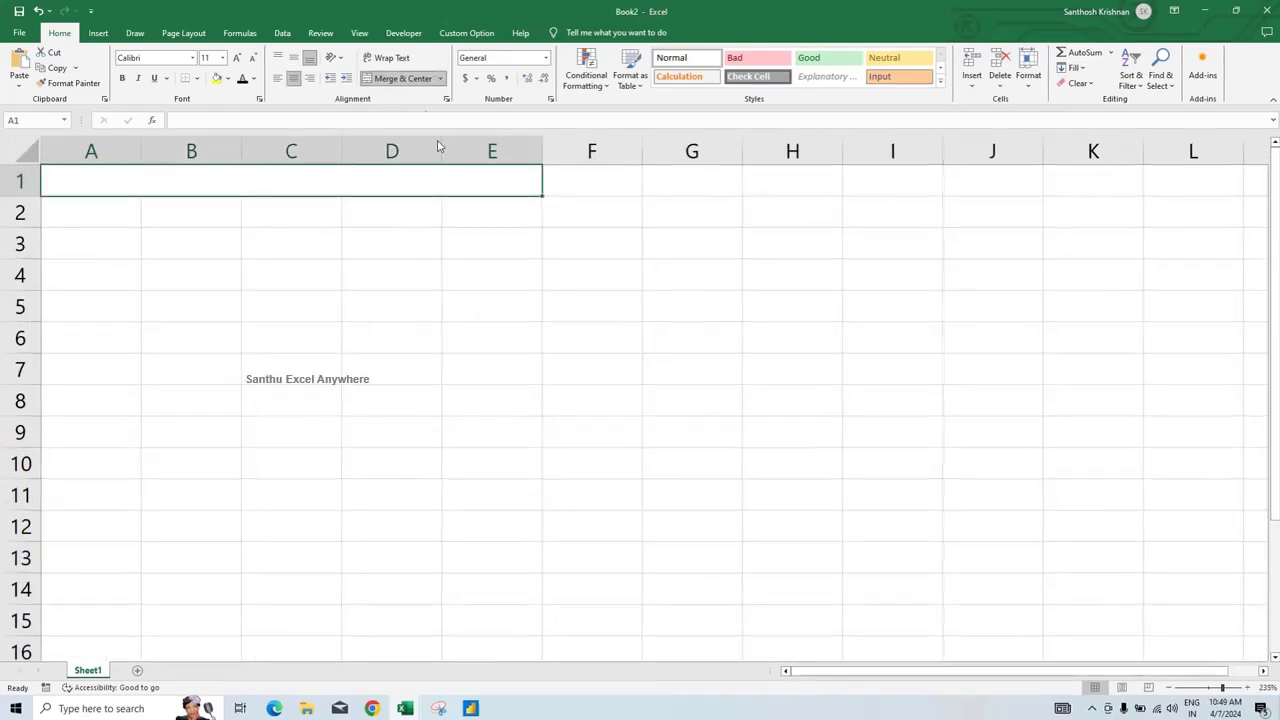
pyautogui.doubleClick(410, 236)
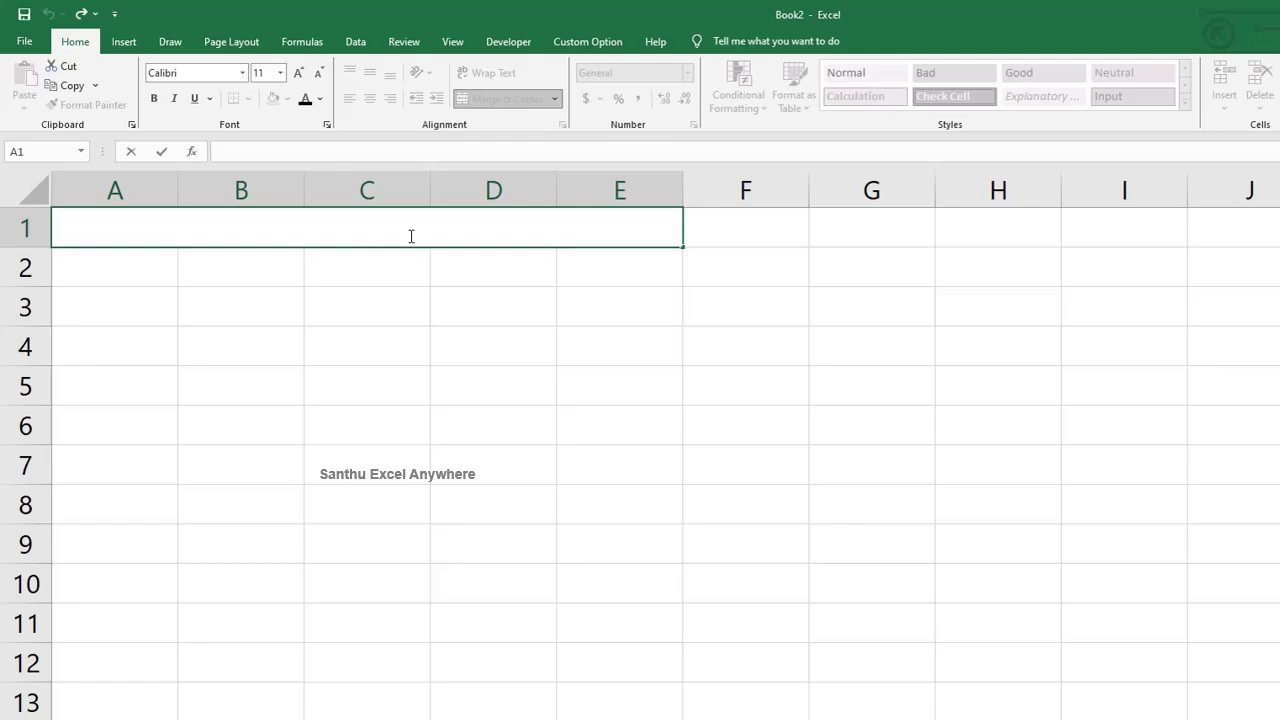
pyautogui.write('Student ')
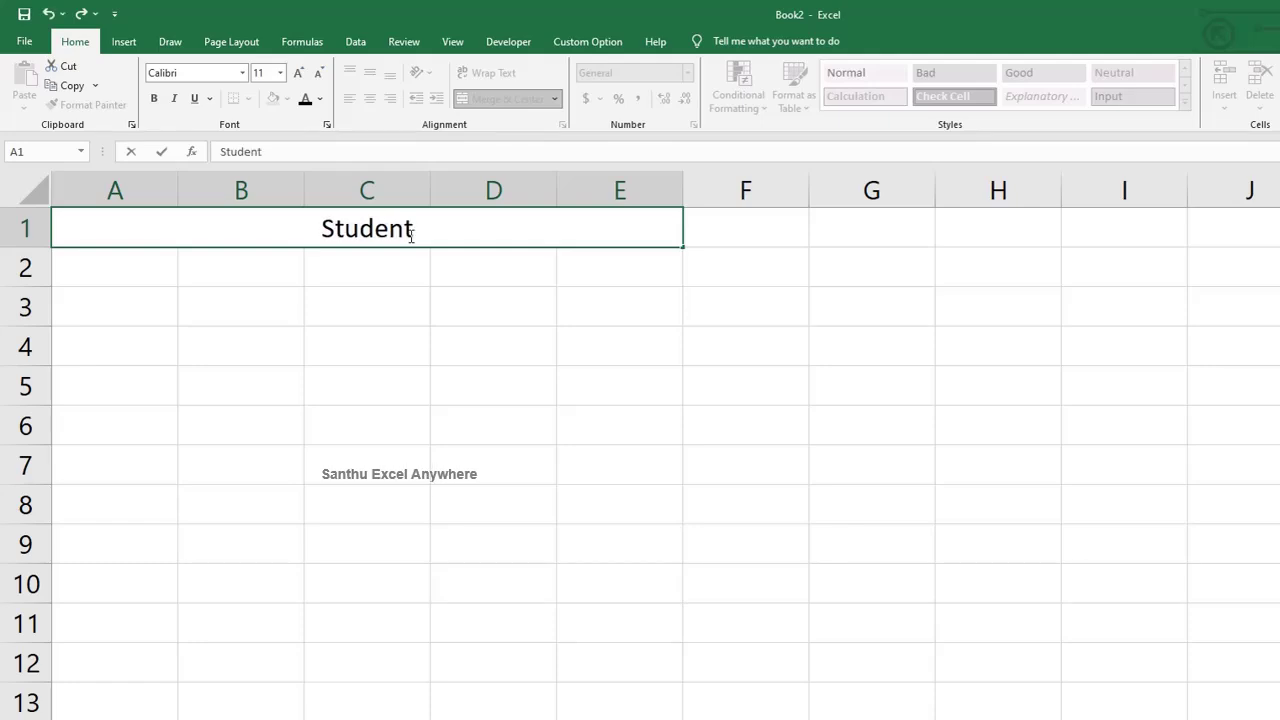
pyautogui.write('Admi')
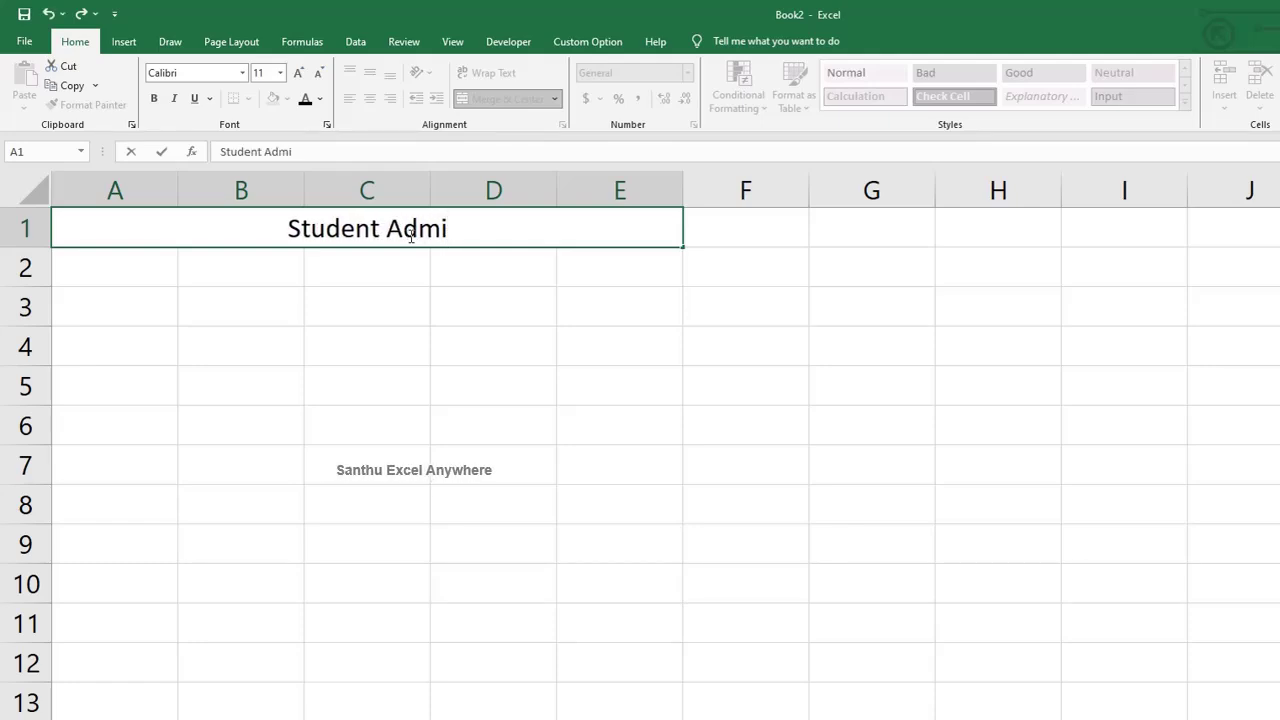
pyautogui.write('ssion Data')
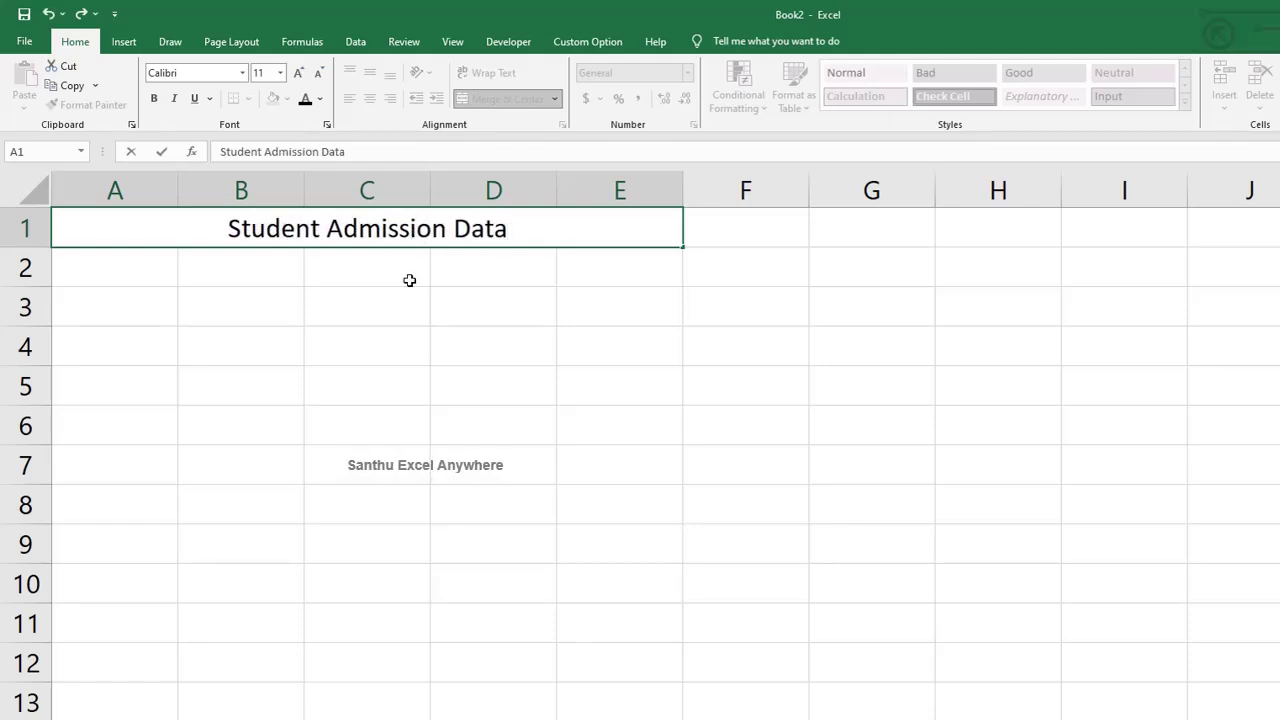
pyautogui.hotkey('ctrl', 'Return')
# Format the title with yellow fill, bold, and a larger 14-point font
pyautogui.click(273, 101)
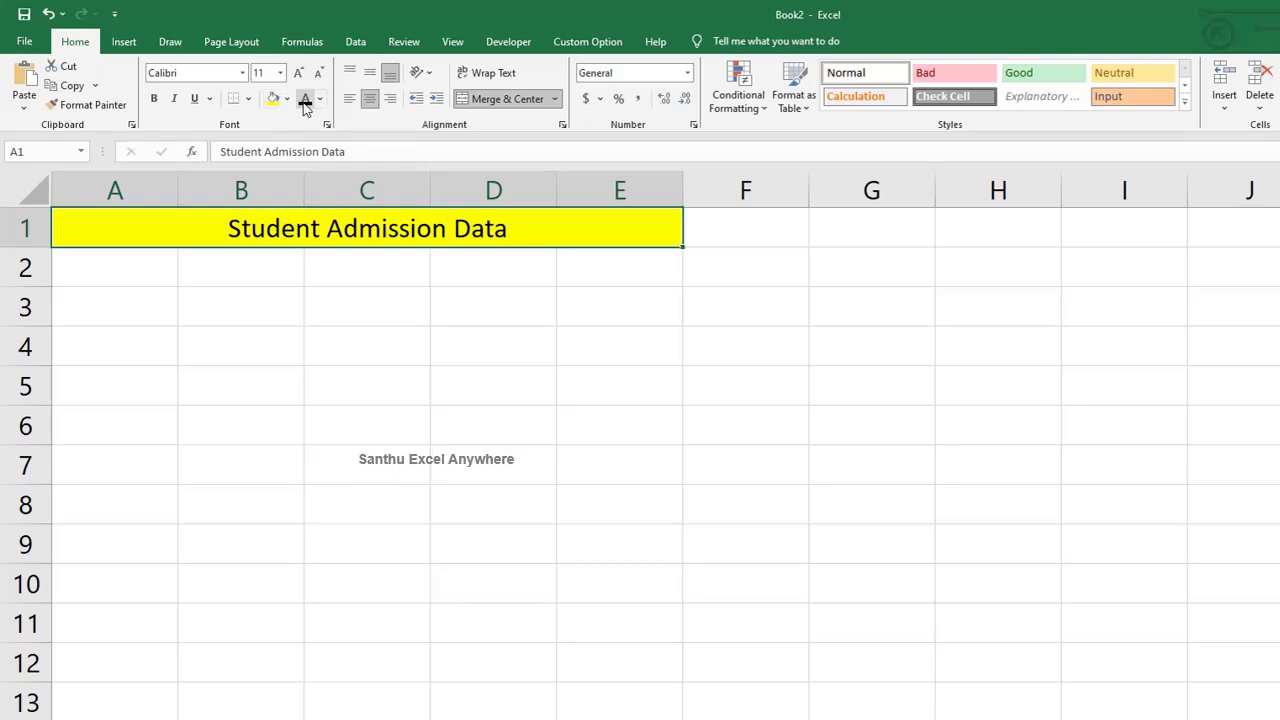
pyautogui.click(154, 98)
pyautogui.click(297, 74)
pyautogui.click(297, 74)
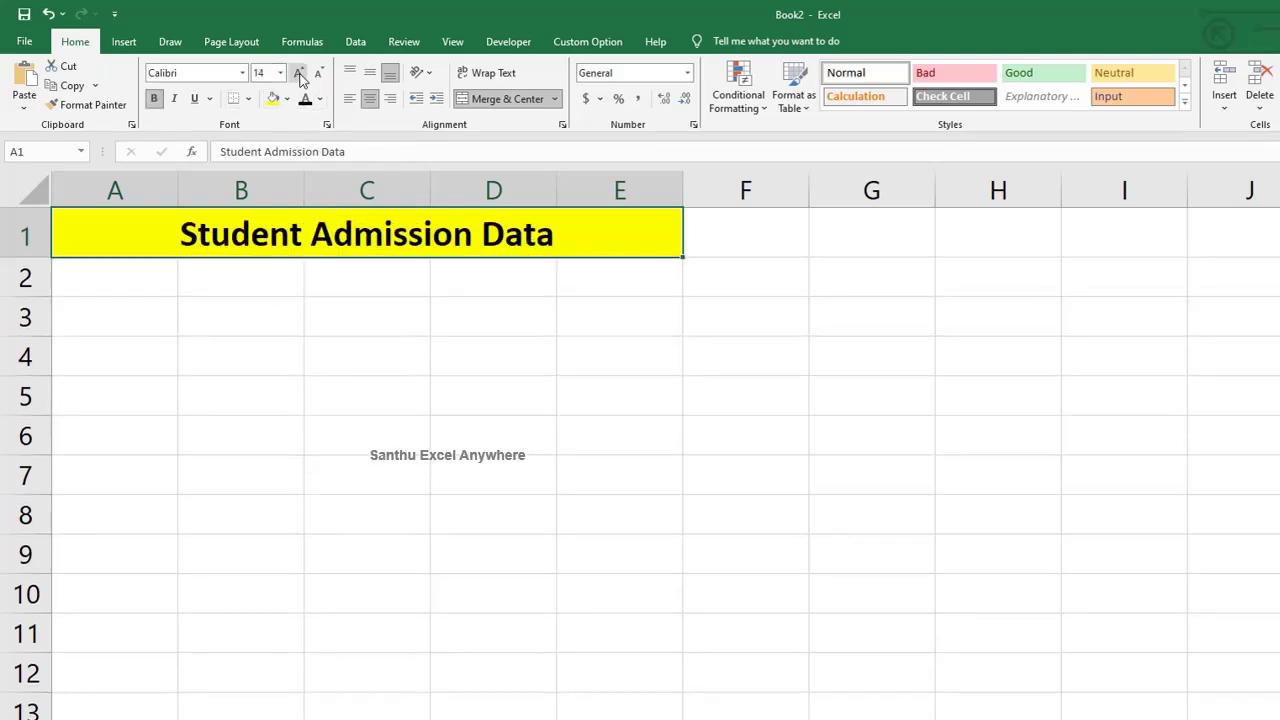
pyautogui.click(114, 285)
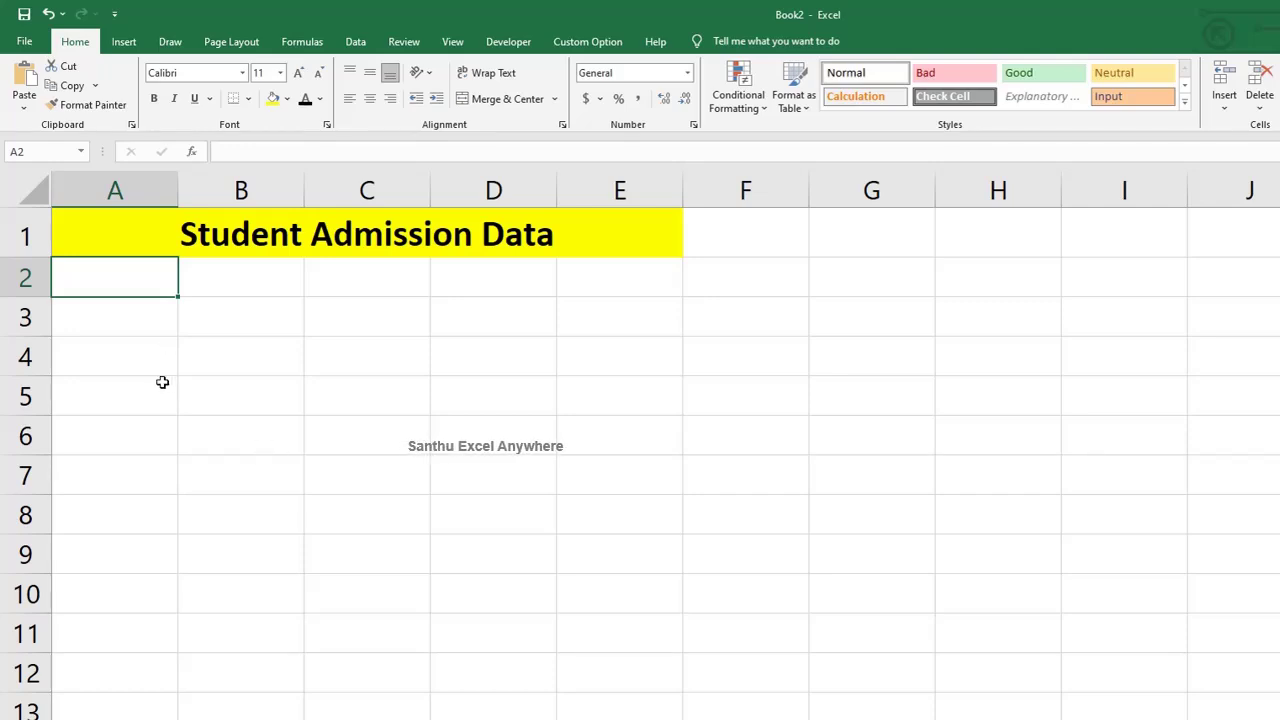
# Enter headers Student ID, Student Name, Gender, Class and Section across A2:E2
pyautogui.write('Student')
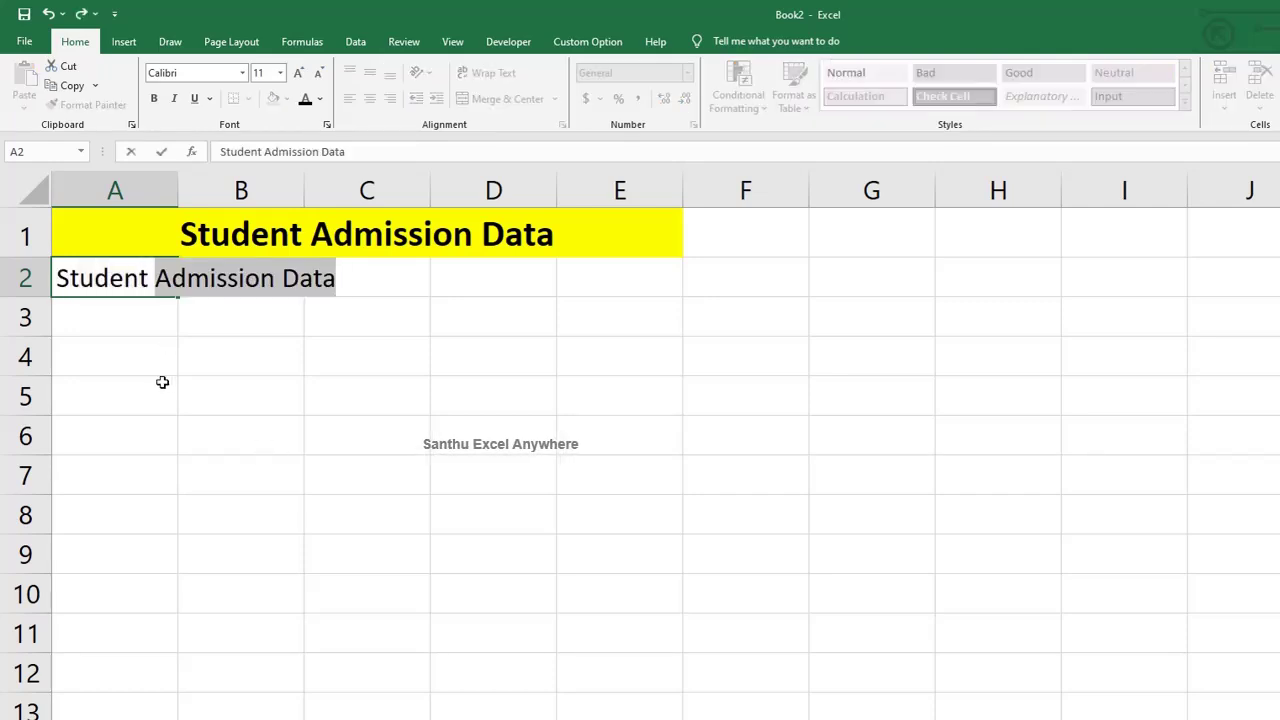
pyautogui.write('t ID')
pyautogui.press('Tab')
pyautogui.write('Student')
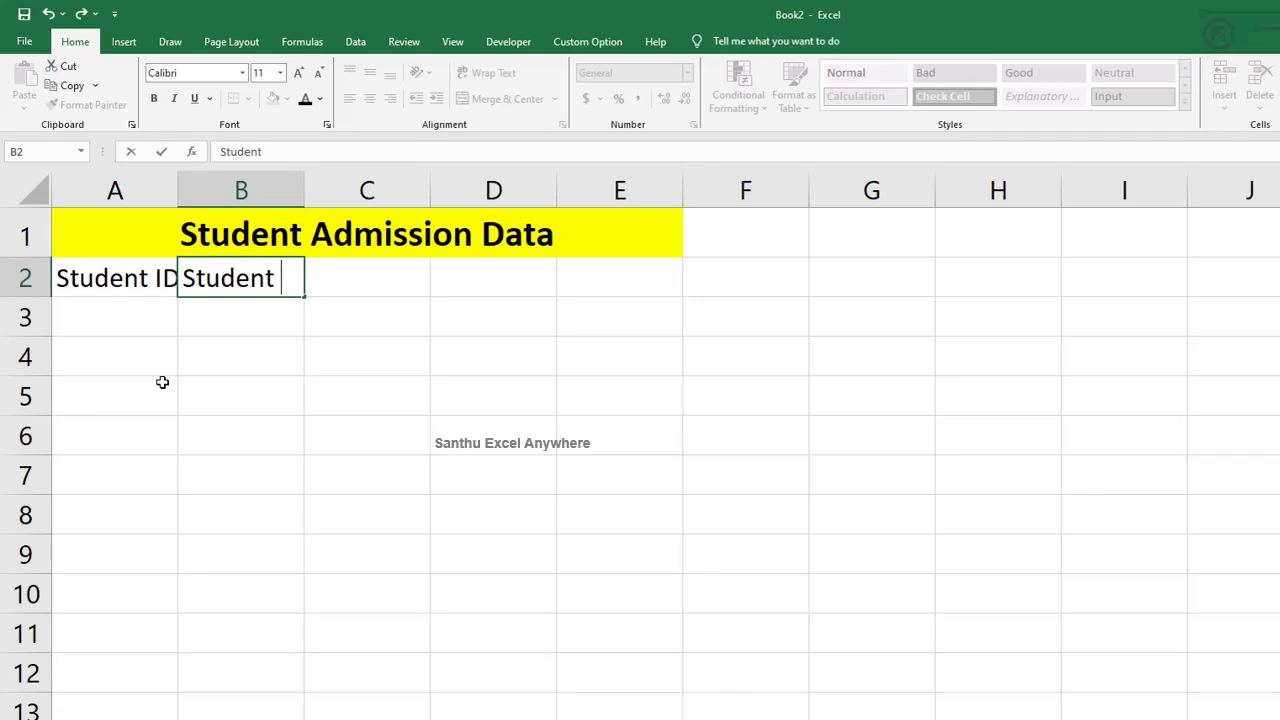
pyautogui.write(' Name')
pyautogui.press('Tab')
pyautogui.write('G')
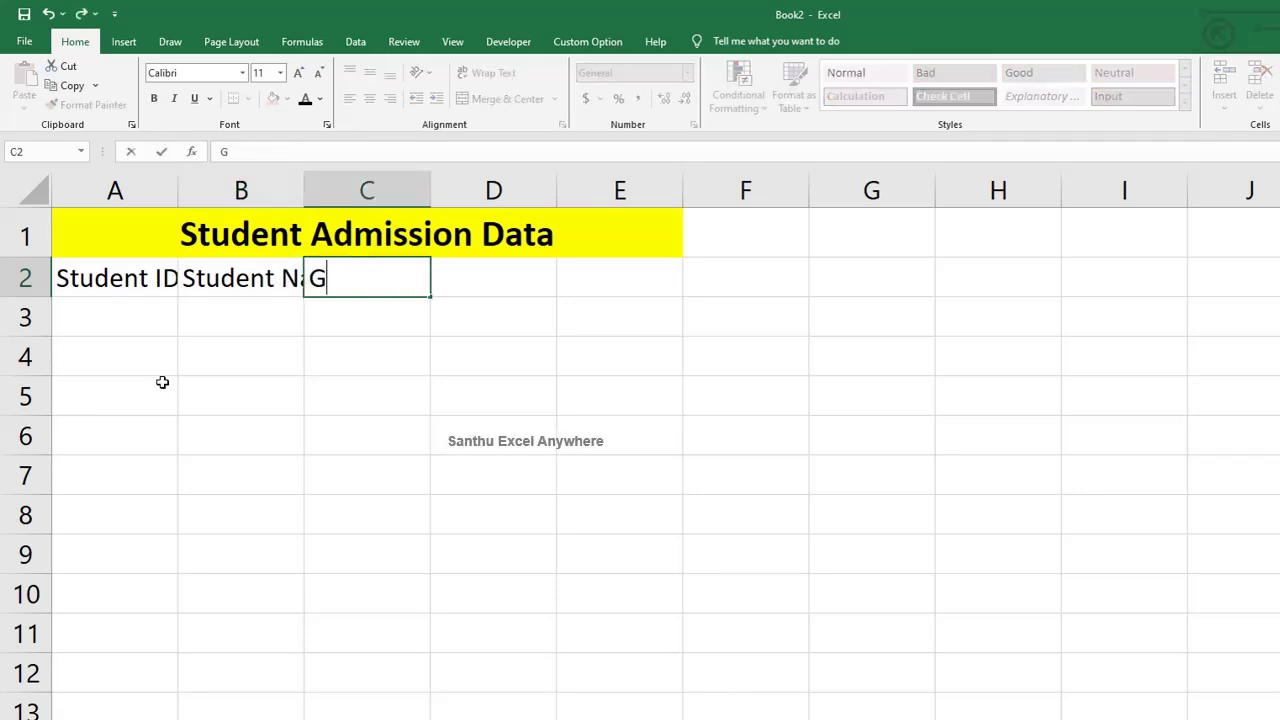
pyautogui.write('ender')
pyautogui.press('Tab')
pyautogui.write('C')
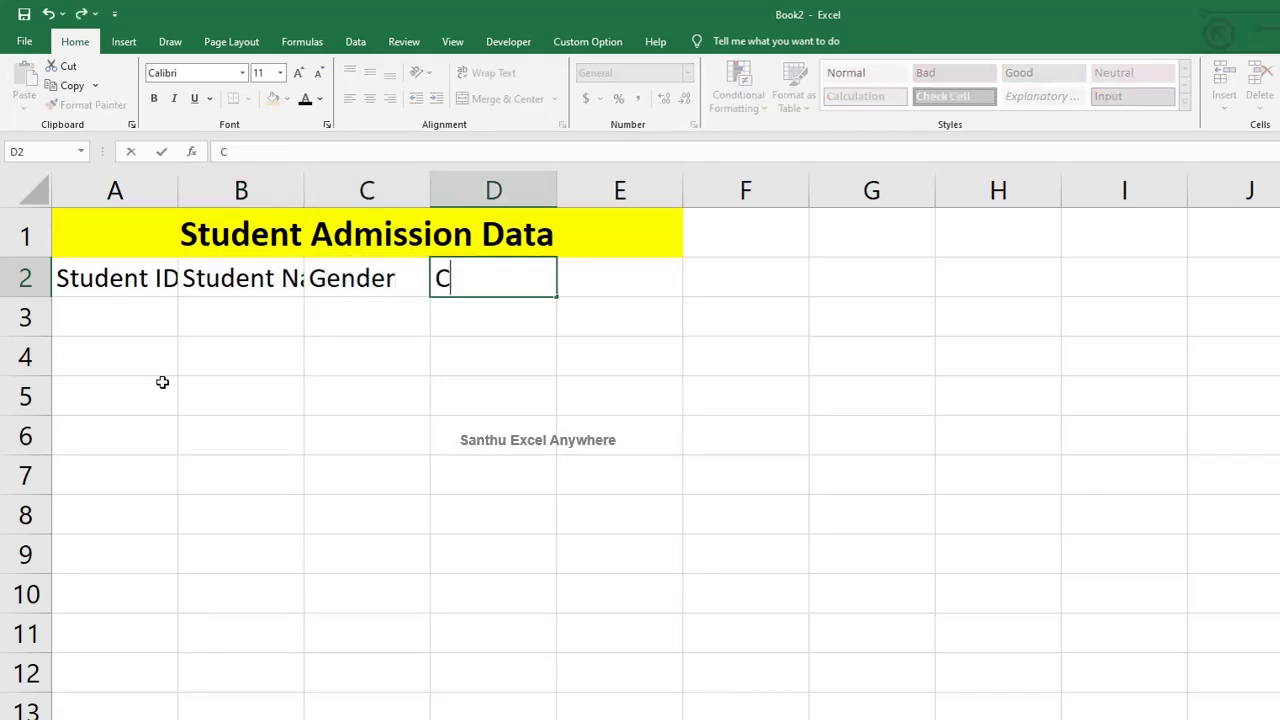
pyautogui.write('lass')
pyautogui.press('Tab')
pyautogui.write('Section')
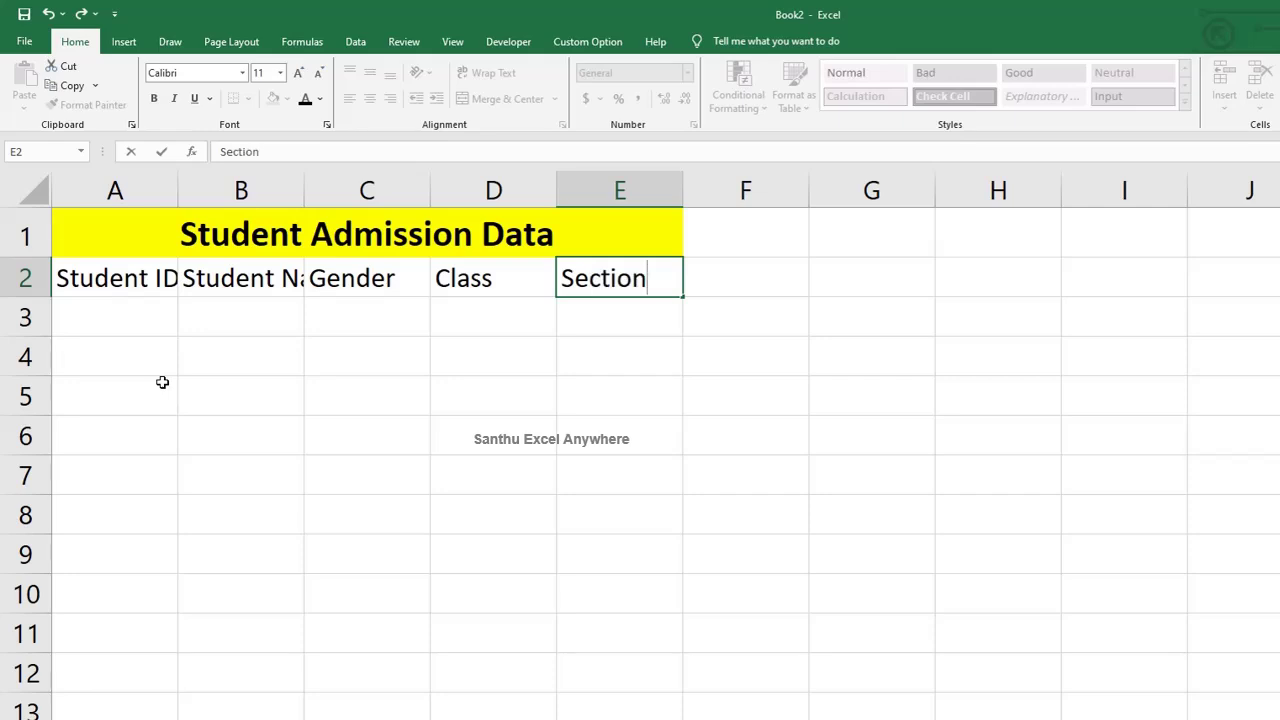
pyautogui.press('Return')
# Enter the first record in row 3: ID 1001, a student name, M, 2, A
pyautogui.click(135, 314)
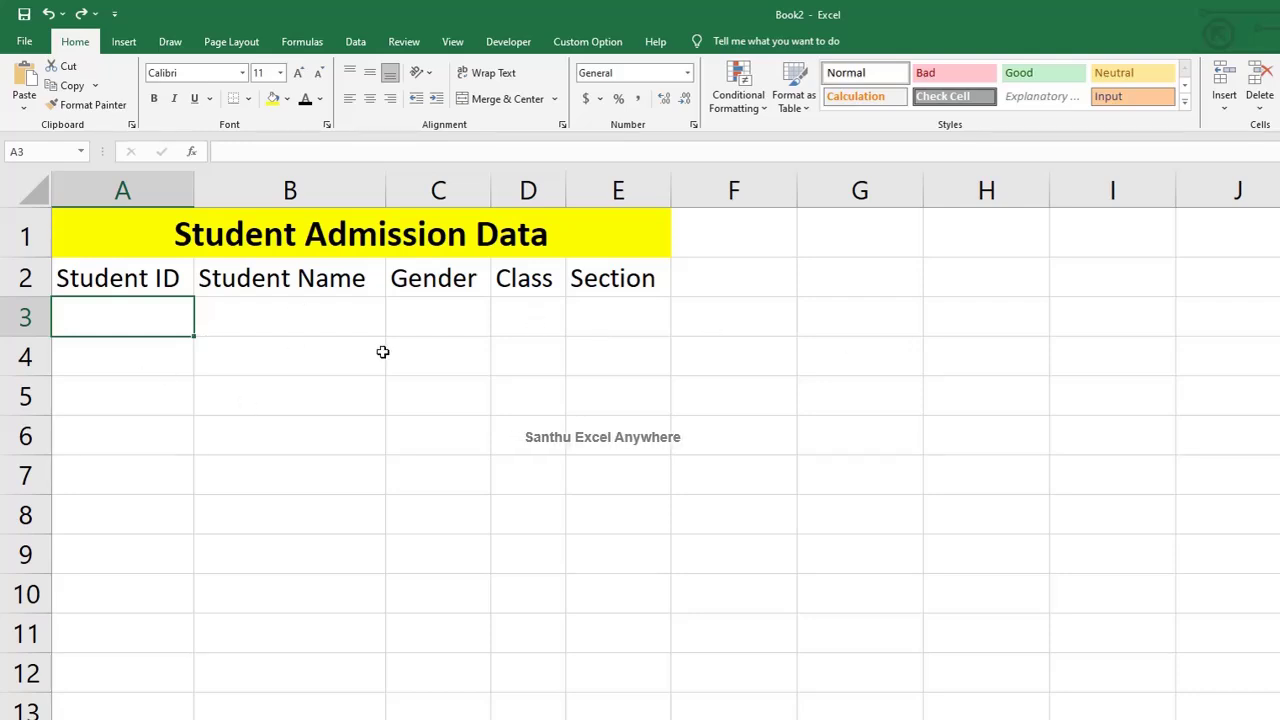
pyautogui.write('1001')
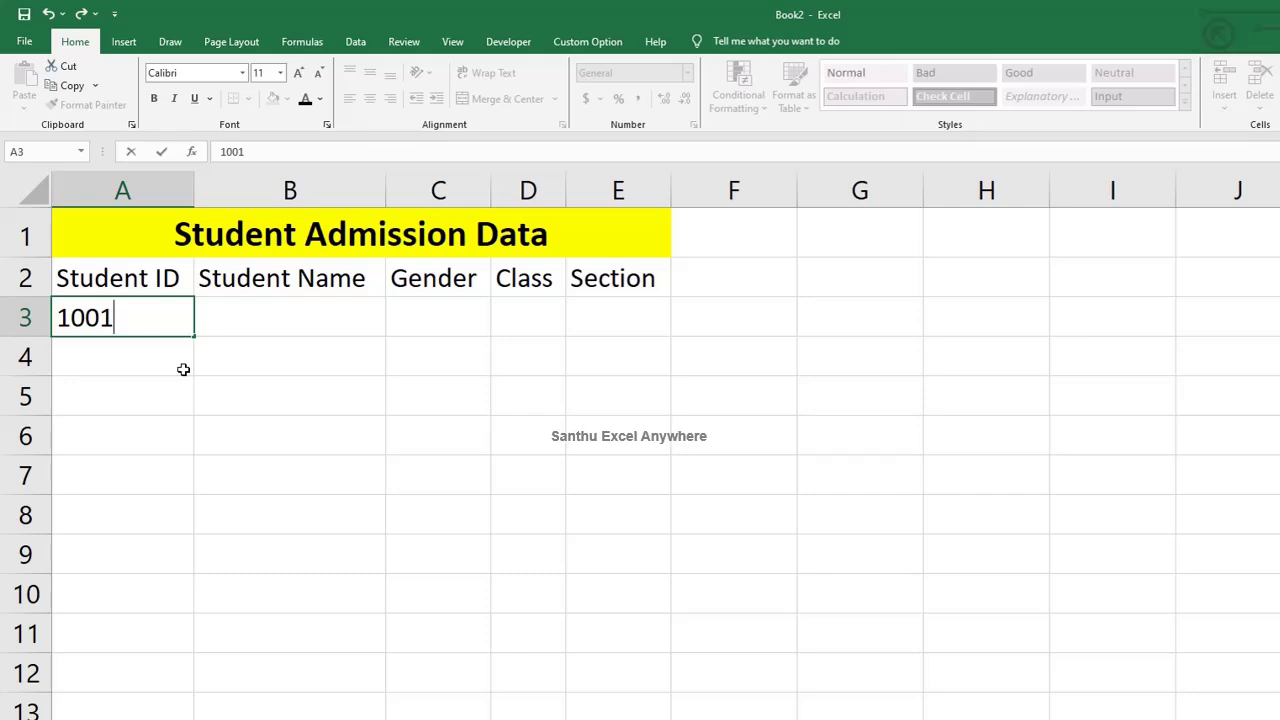
pyautogui.press('Tab')
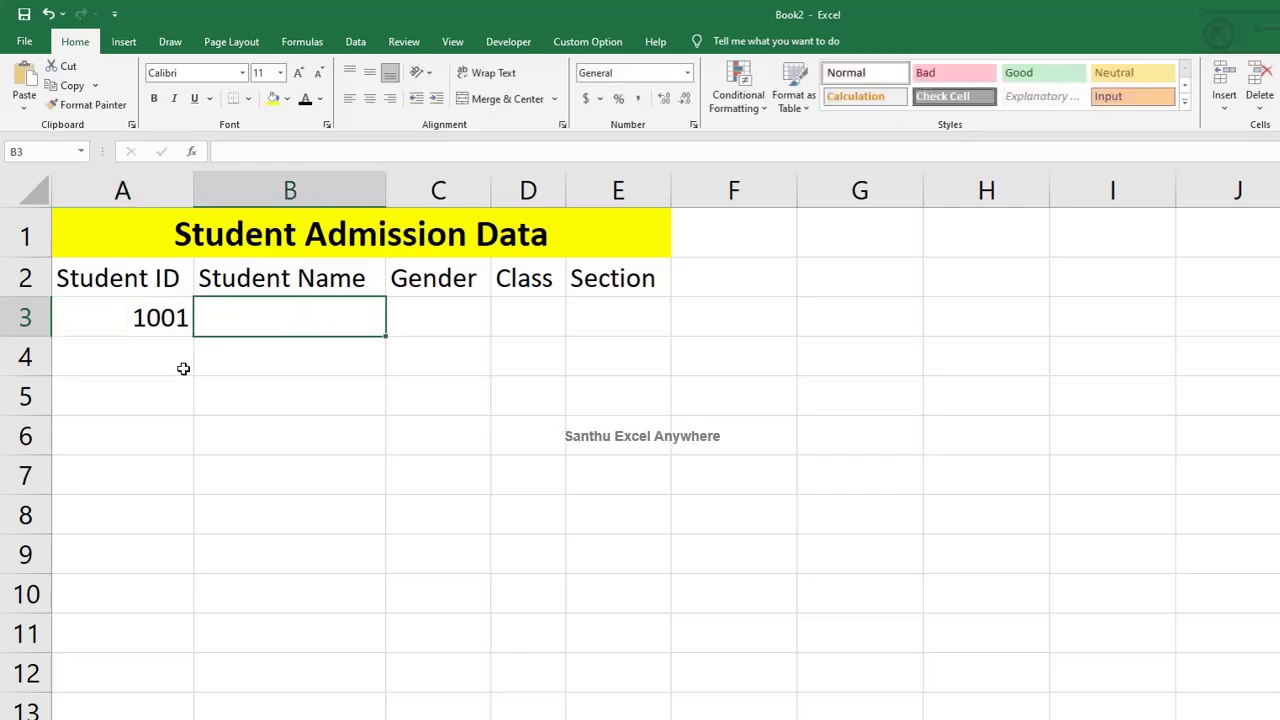
pyautogui.write('Ra')
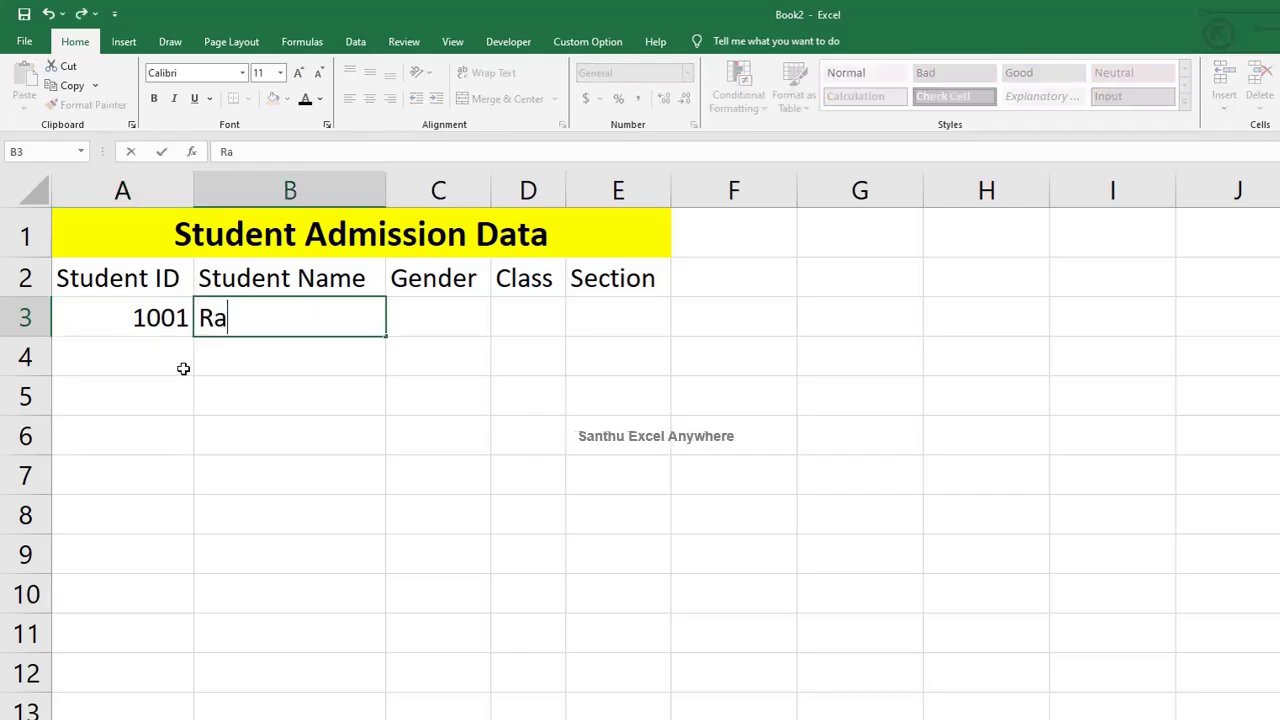
pyautogui.write('j')
pyautogui.press('Tab')
pyautogui.write('M')
pyautogui.press('Tab')
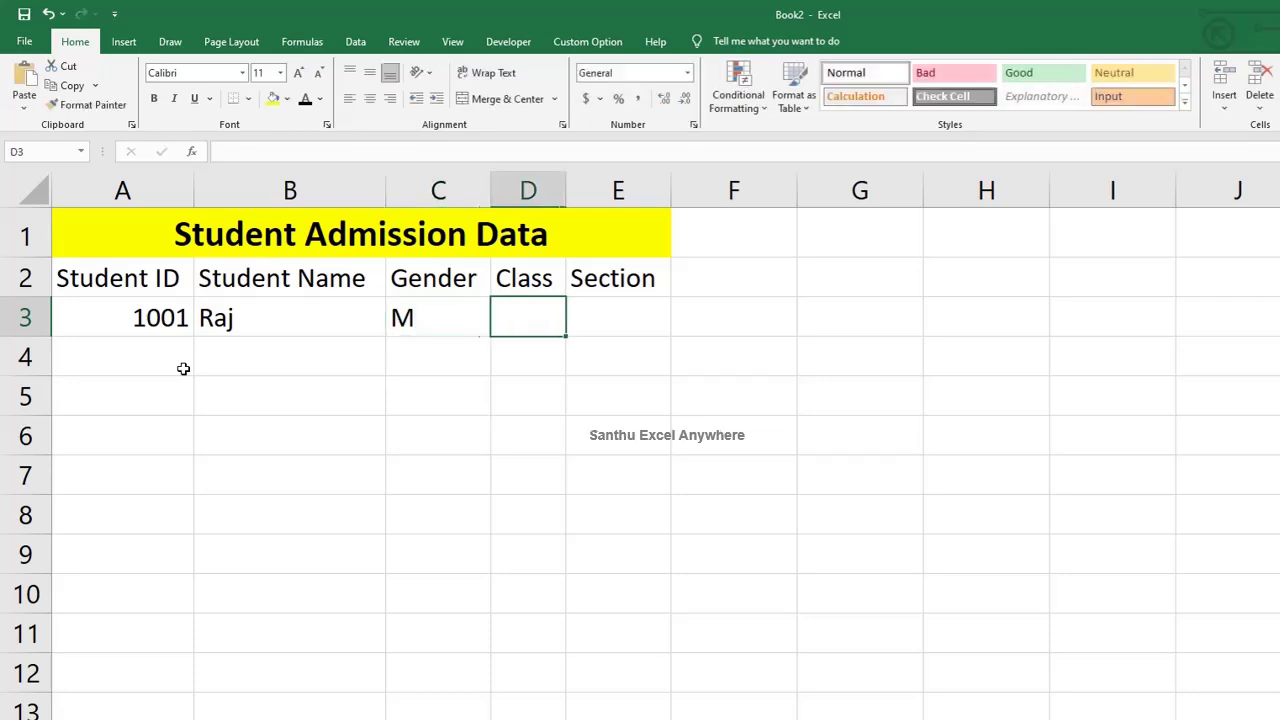
pyautogui.write('2')
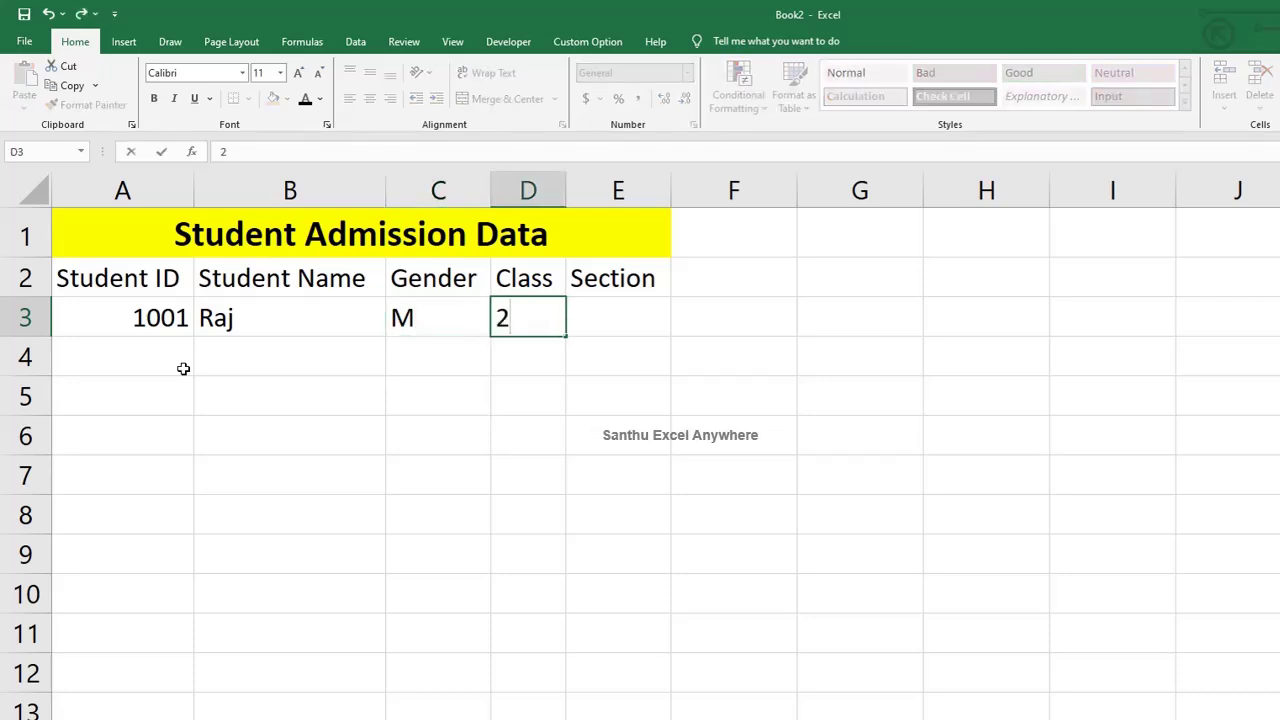
pyautogui.press('Tab')
pyautogui.write('A')
pyautogui.press('Tab')
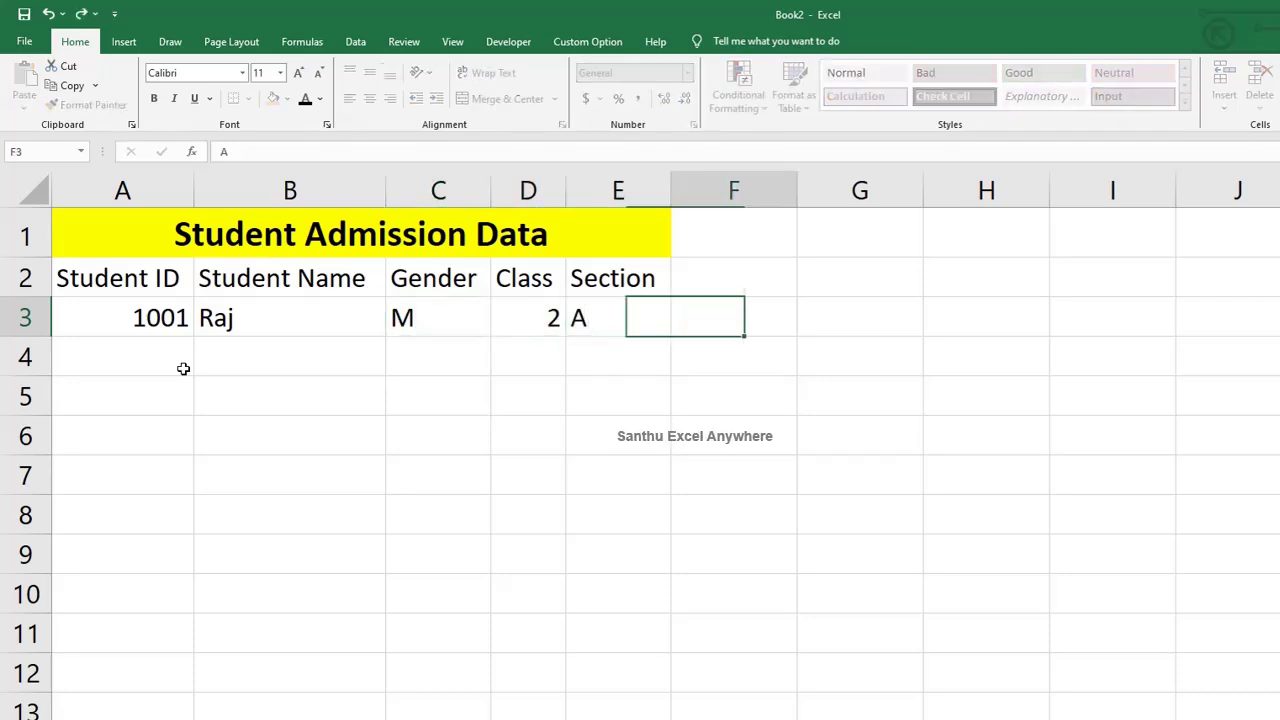
pyautogui.click(151, 354)
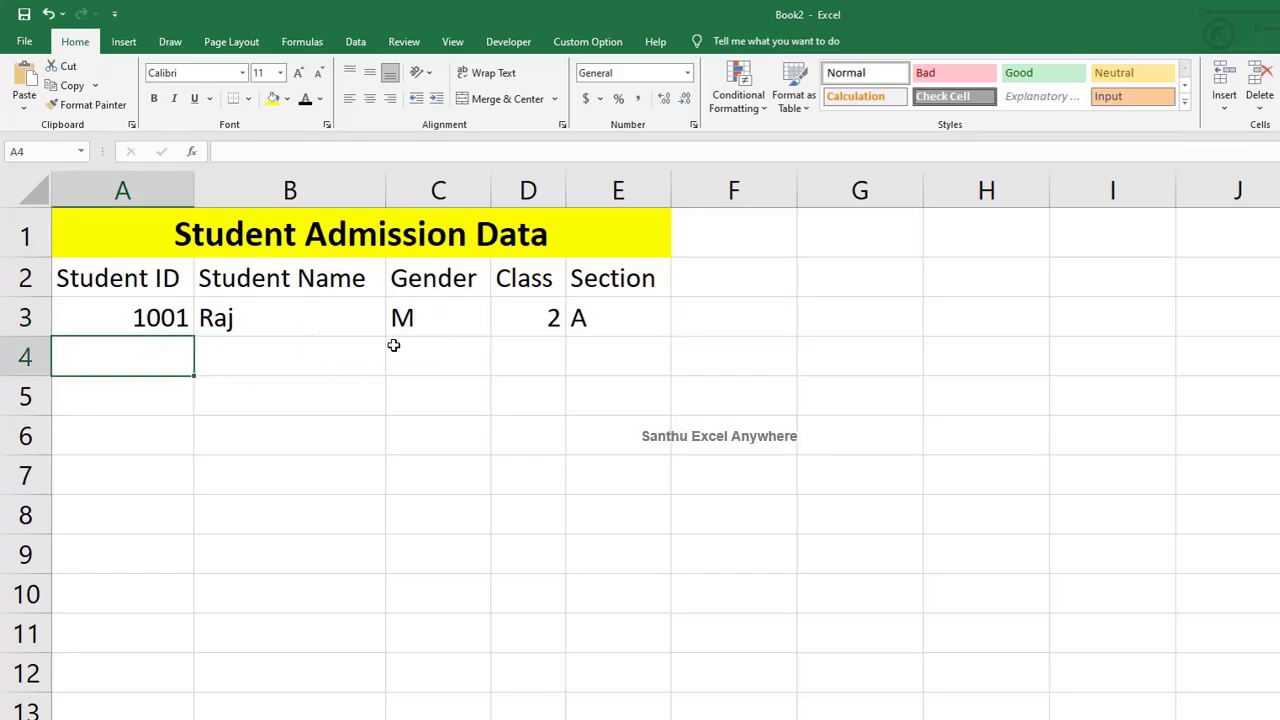
# Convert A2:E3 into a table with headers using Ctrl+T
pyautogui.click(128, 283)
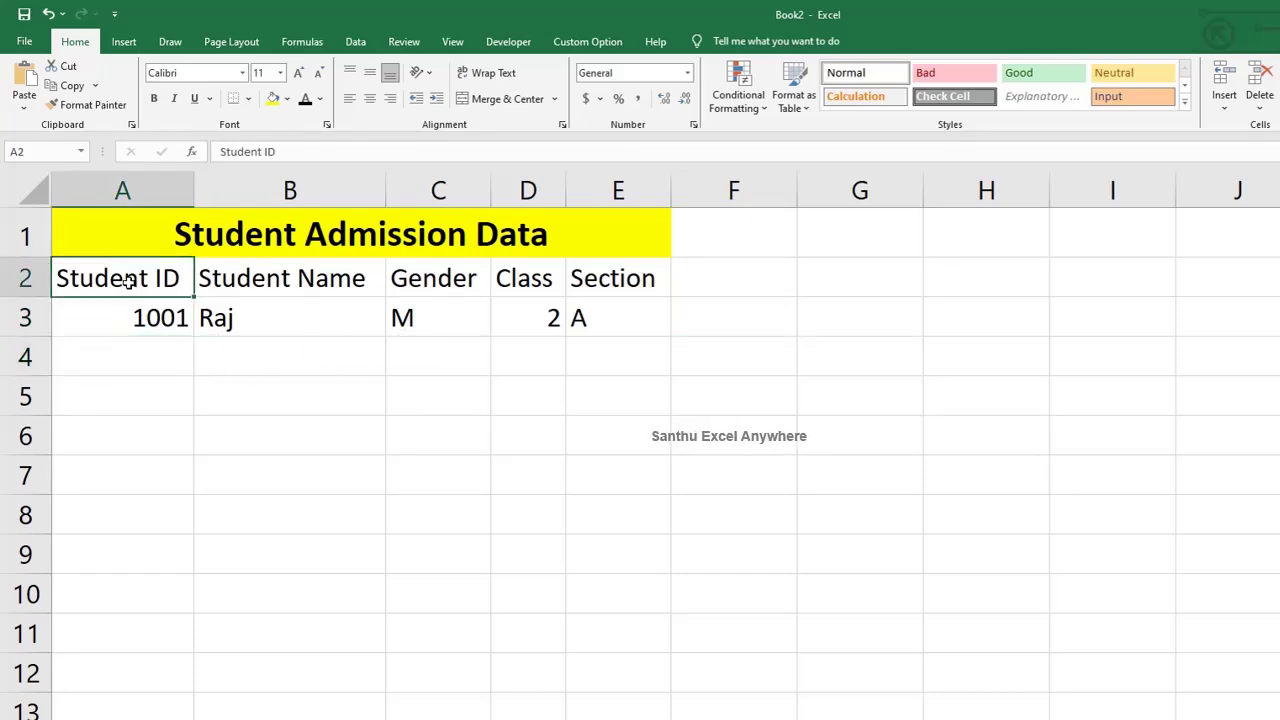
pyautogui.keyDown('shift'); pyautogui.click(583, 318); pyautogui.keyUp('shift')
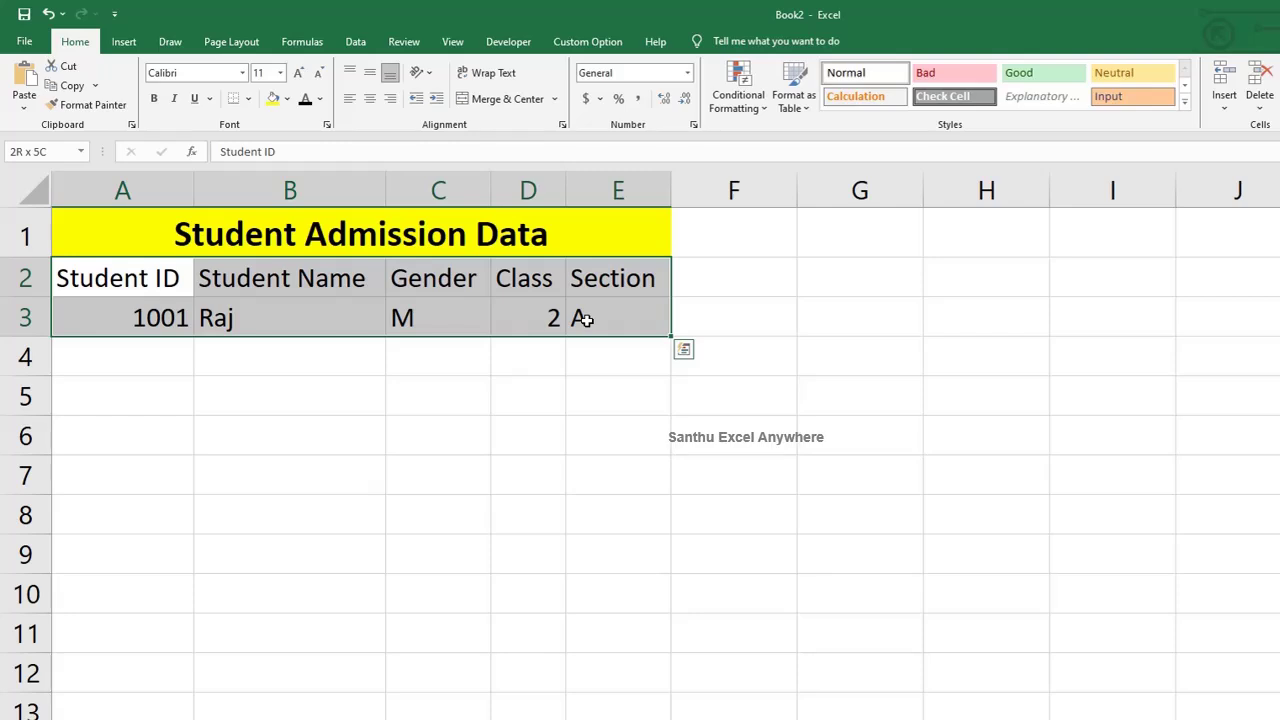
pyautogui.hotkey('ctrl', 't')
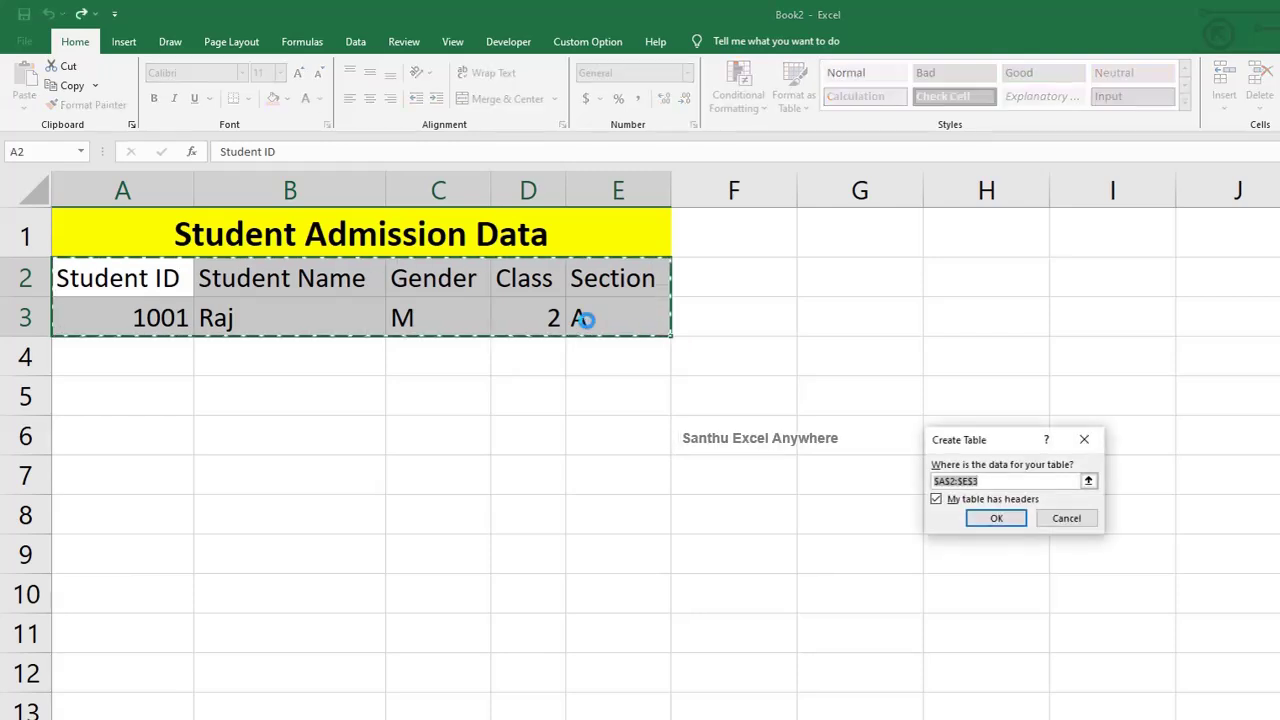
pyautogui.moveTo(1015, 447); pyautogui.dragTo(645, 380)
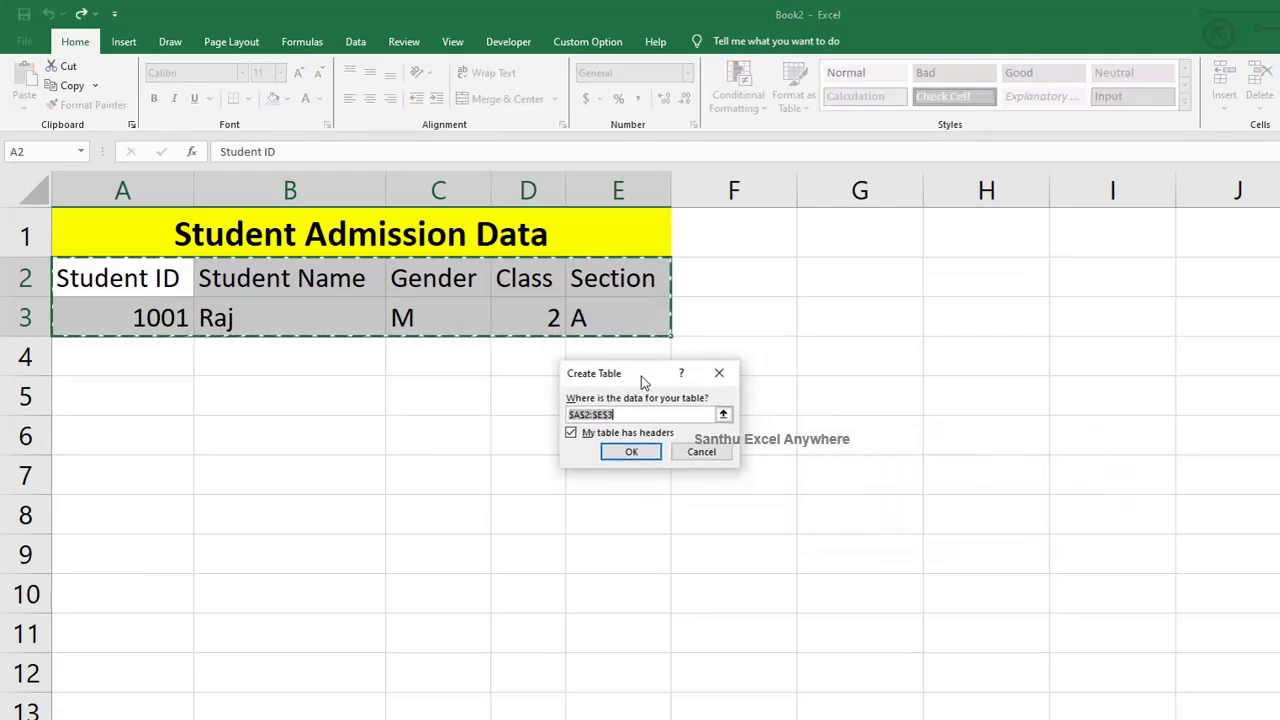
pyautogui.click(634, 451)
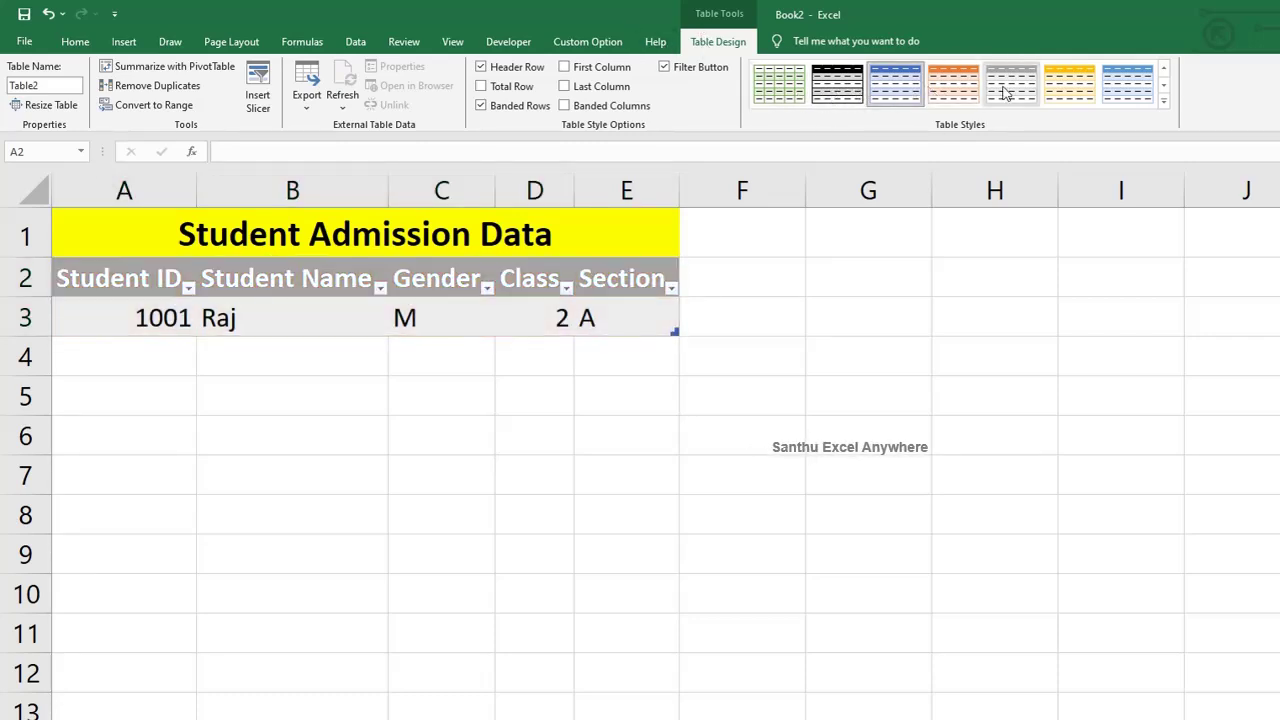
# Apply the black-header table style to the new table
pyautogui.click(853, 93)
pyautogui.click(124, 357)
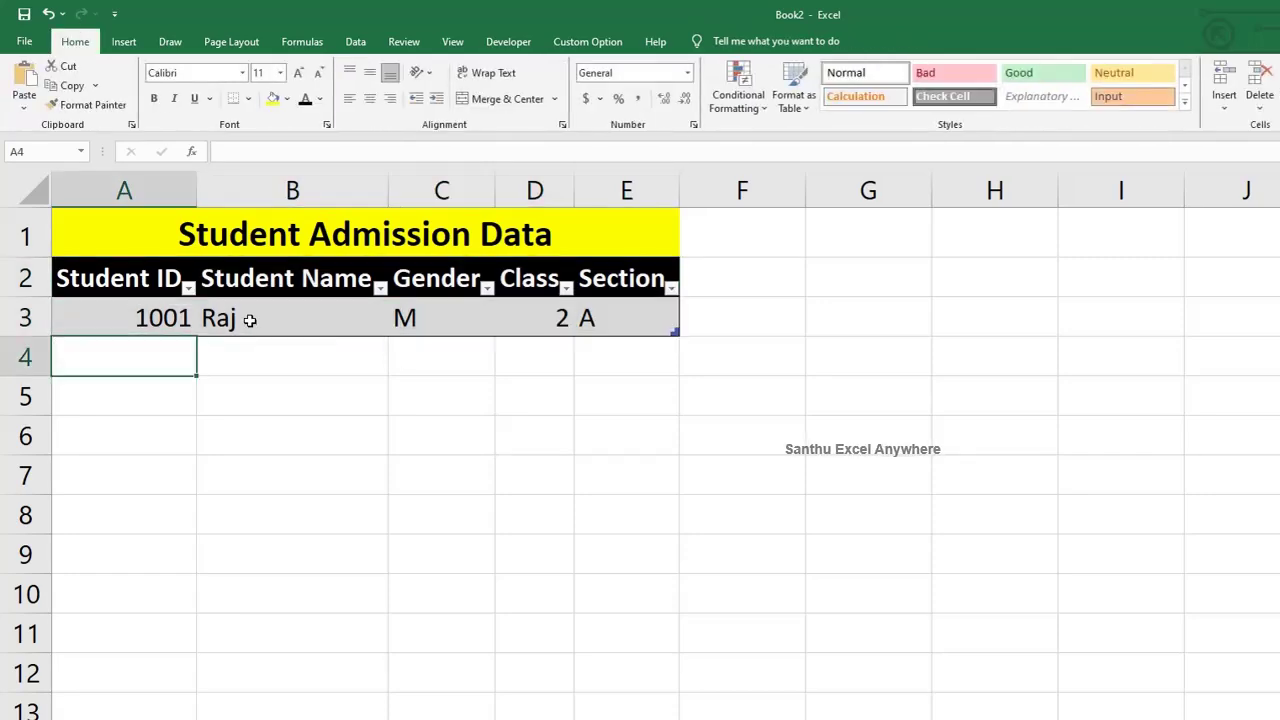
pyautogui.click(249, 320)
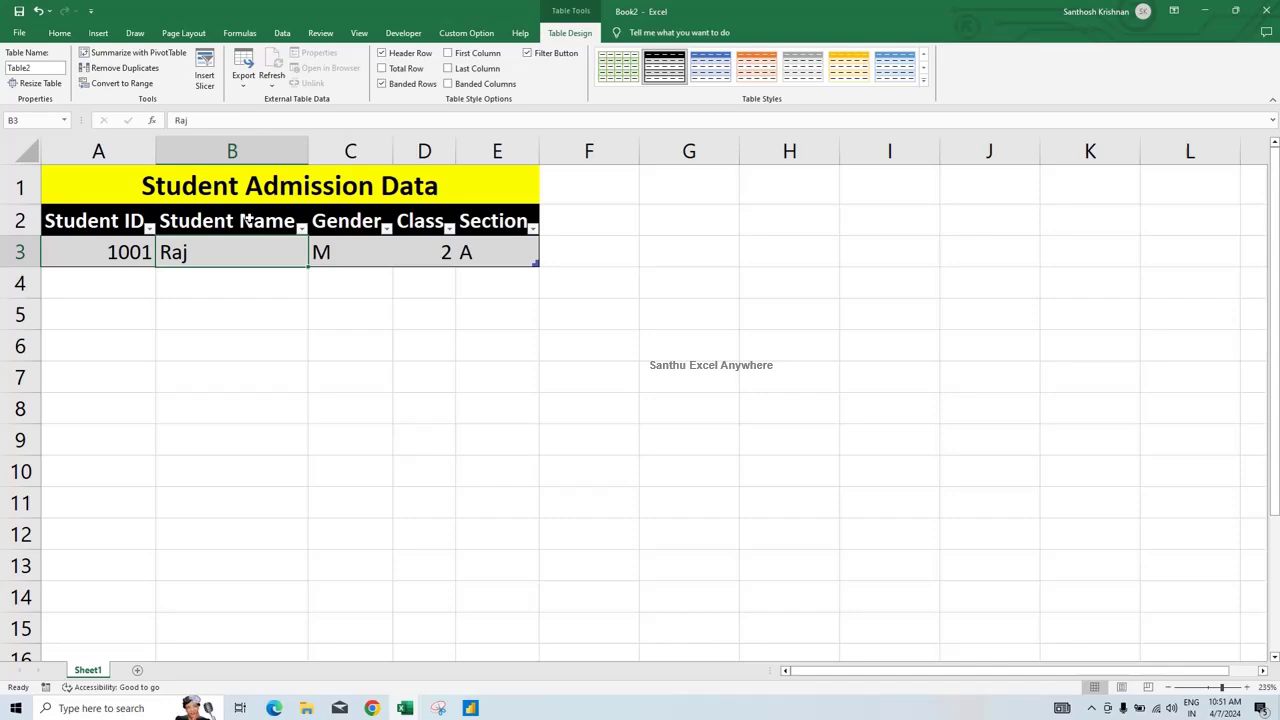
pyautogui.click(497, 252)
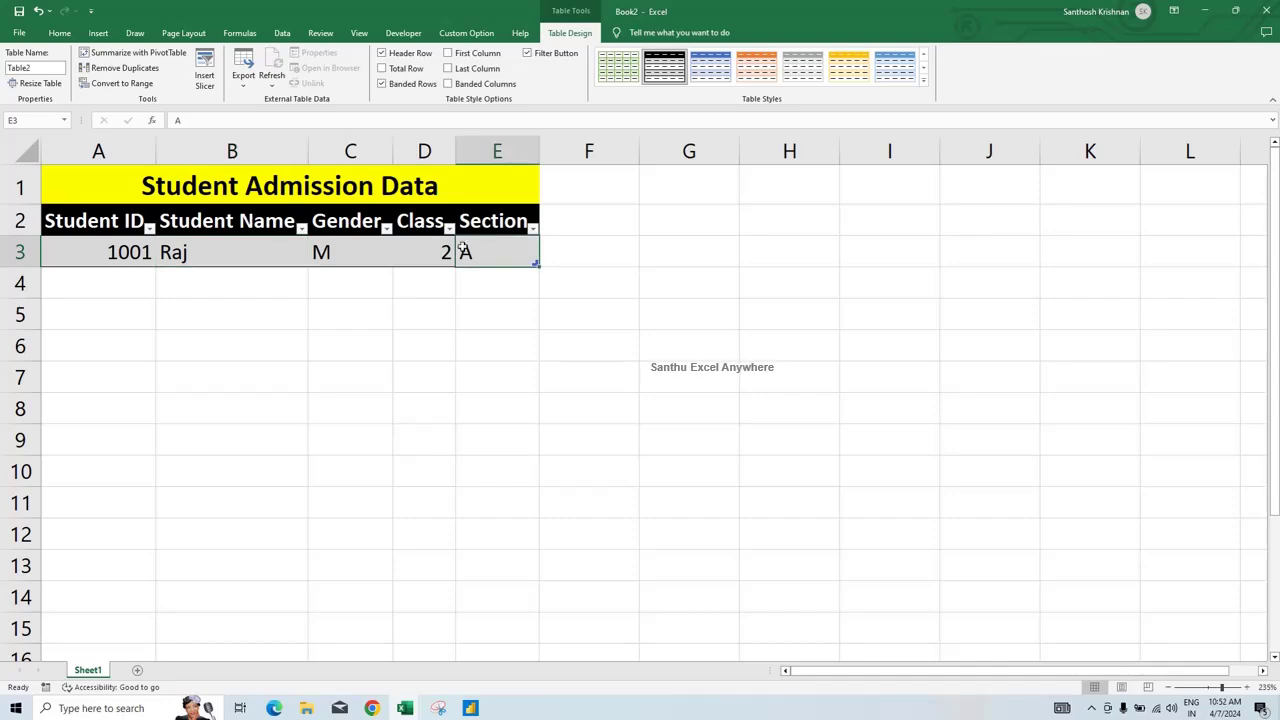
pyautogui.click(424, 252)
pyautogui.click(59, 32)
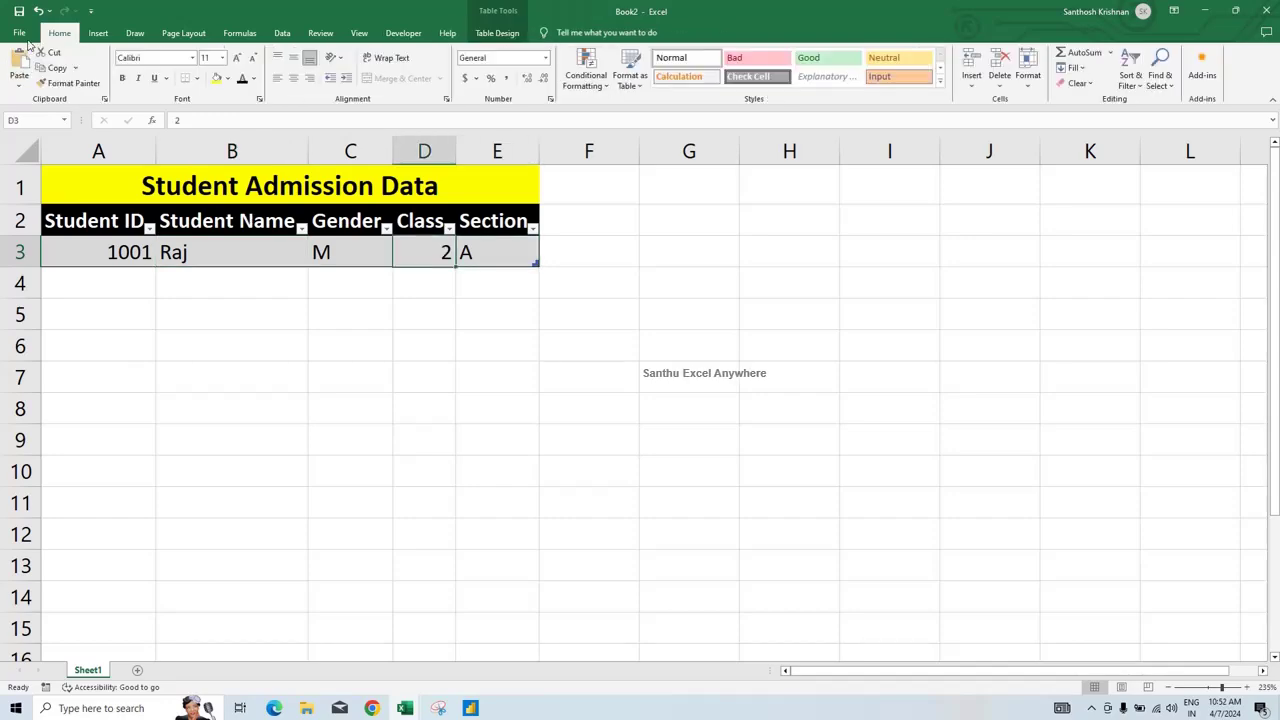
pyautogui.click(19, 32)
# In Excel Options' Customize Ribbon, list All Commands and select the Form command
pyautogui.click(55, 672)
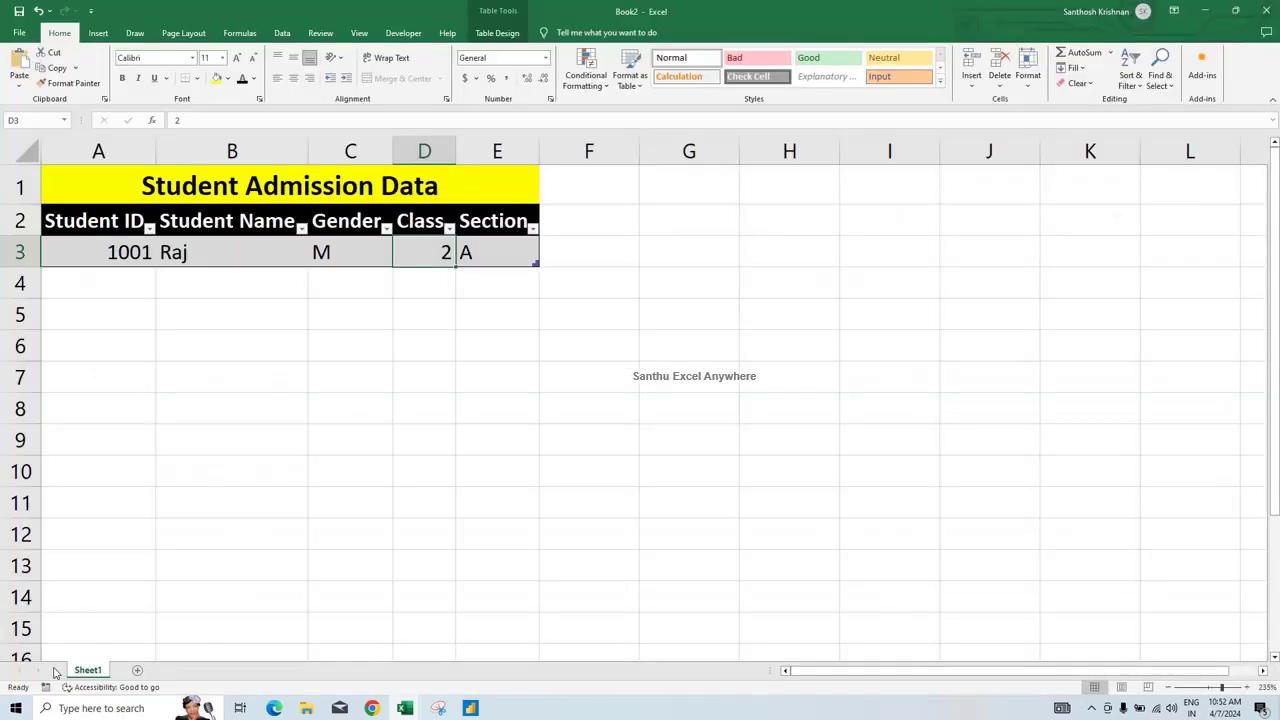
pyautogui.click(447, 332)
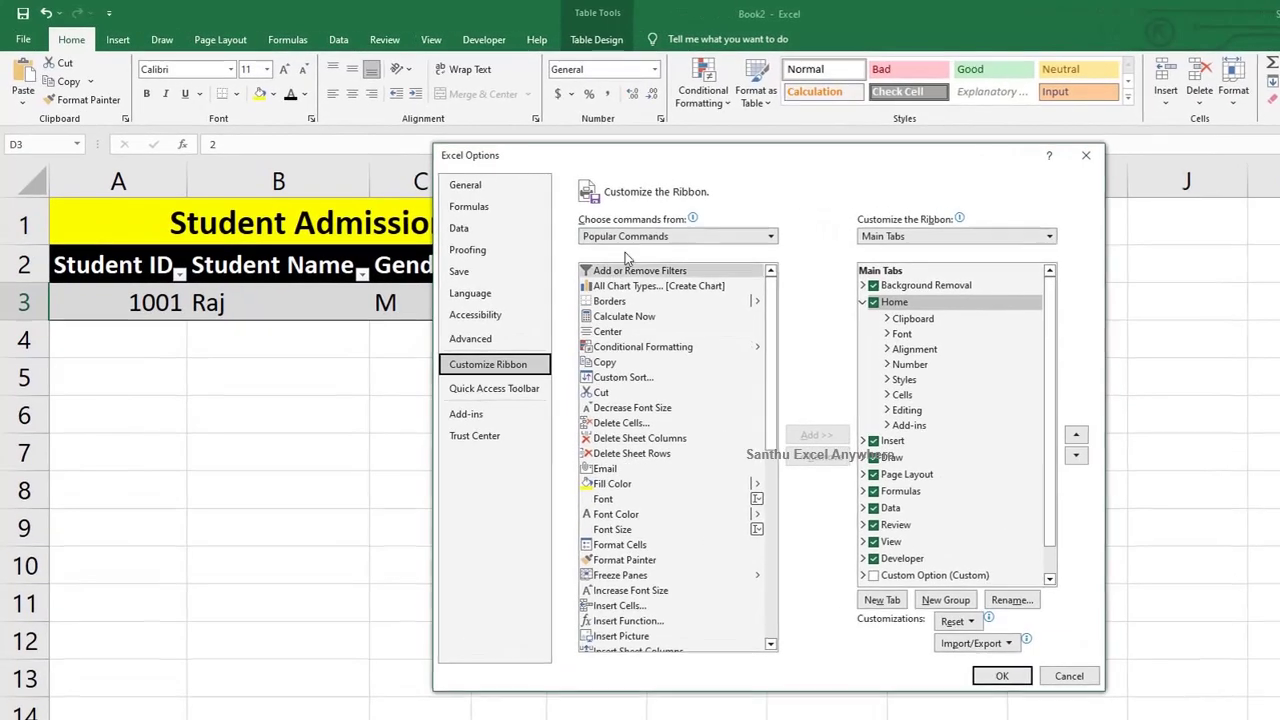
pyautogui.click(771, 238)
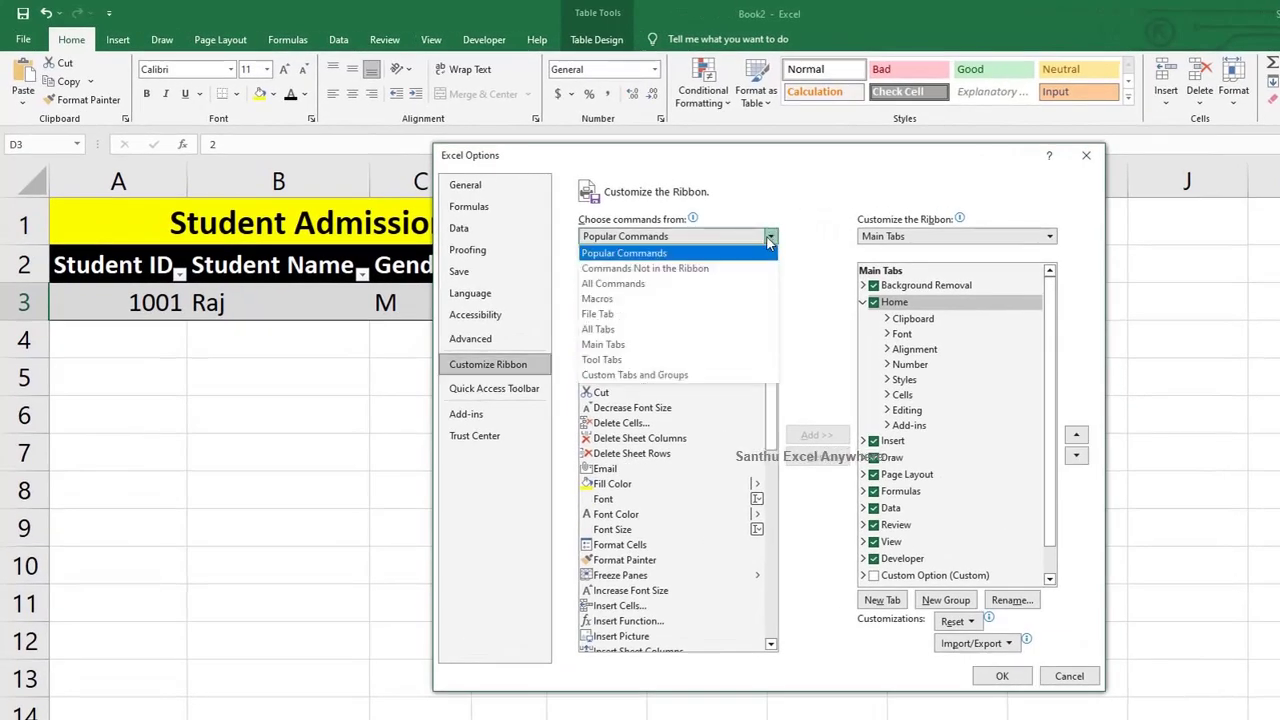
pyautogui.click(673, 288)
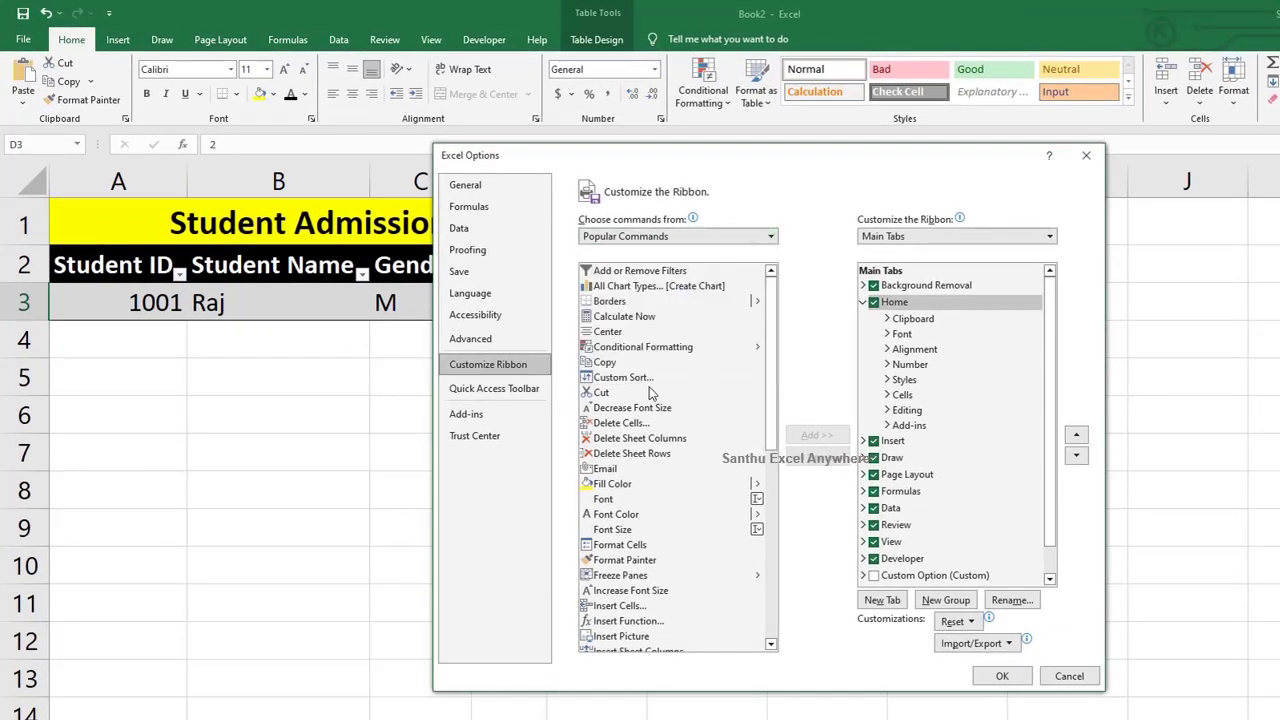
pyautogui.press('f')
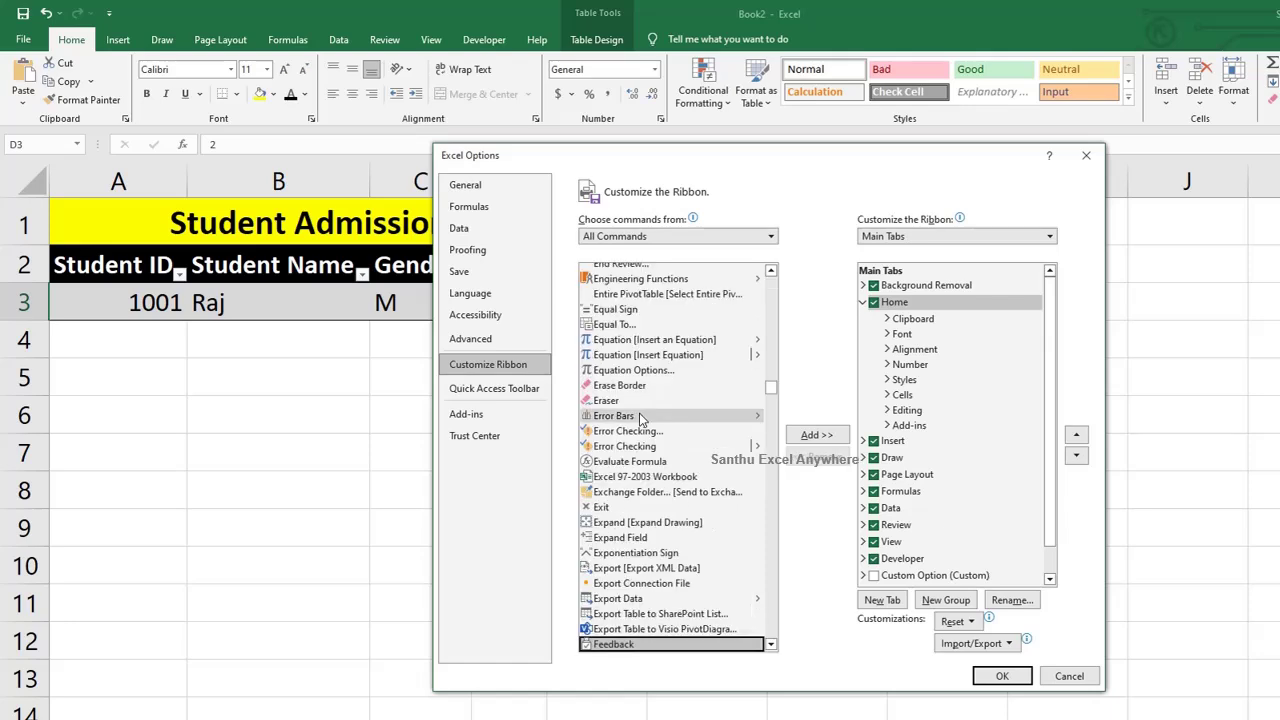
pyautogui.moveTo(771, 389); pyautogui.dragTo(771, 402)
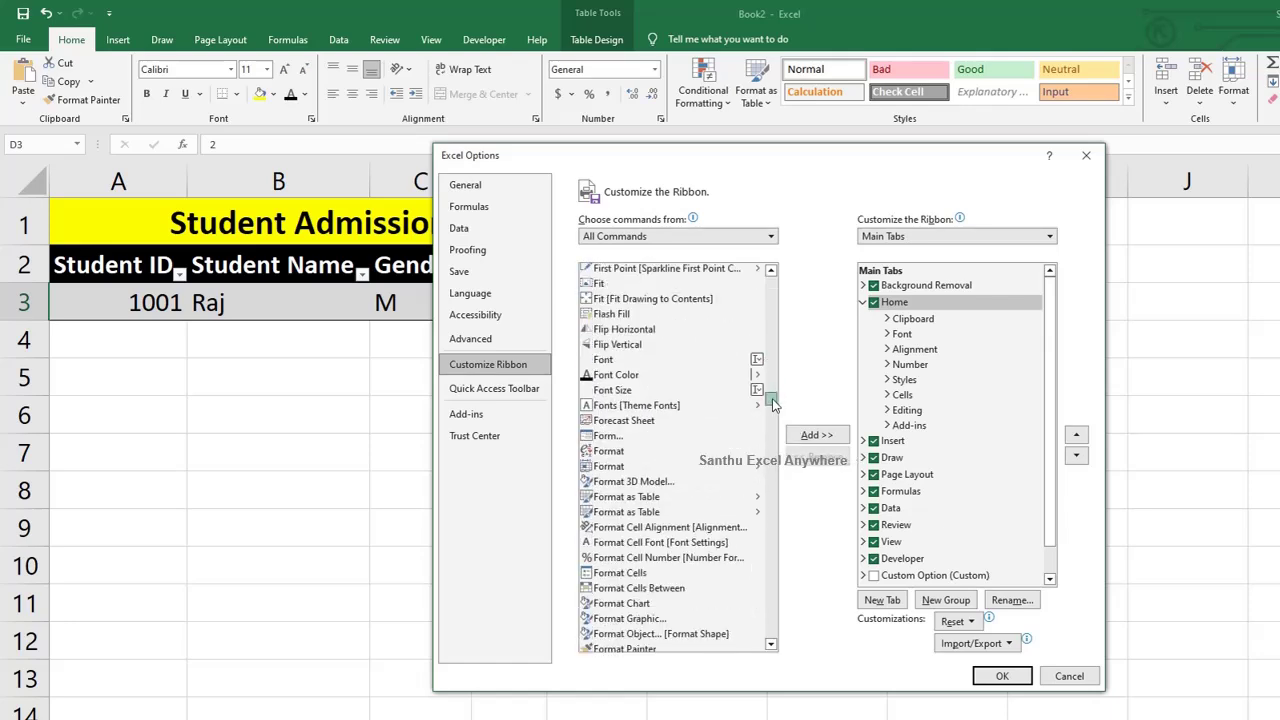
pyautogui.click(643, 437)
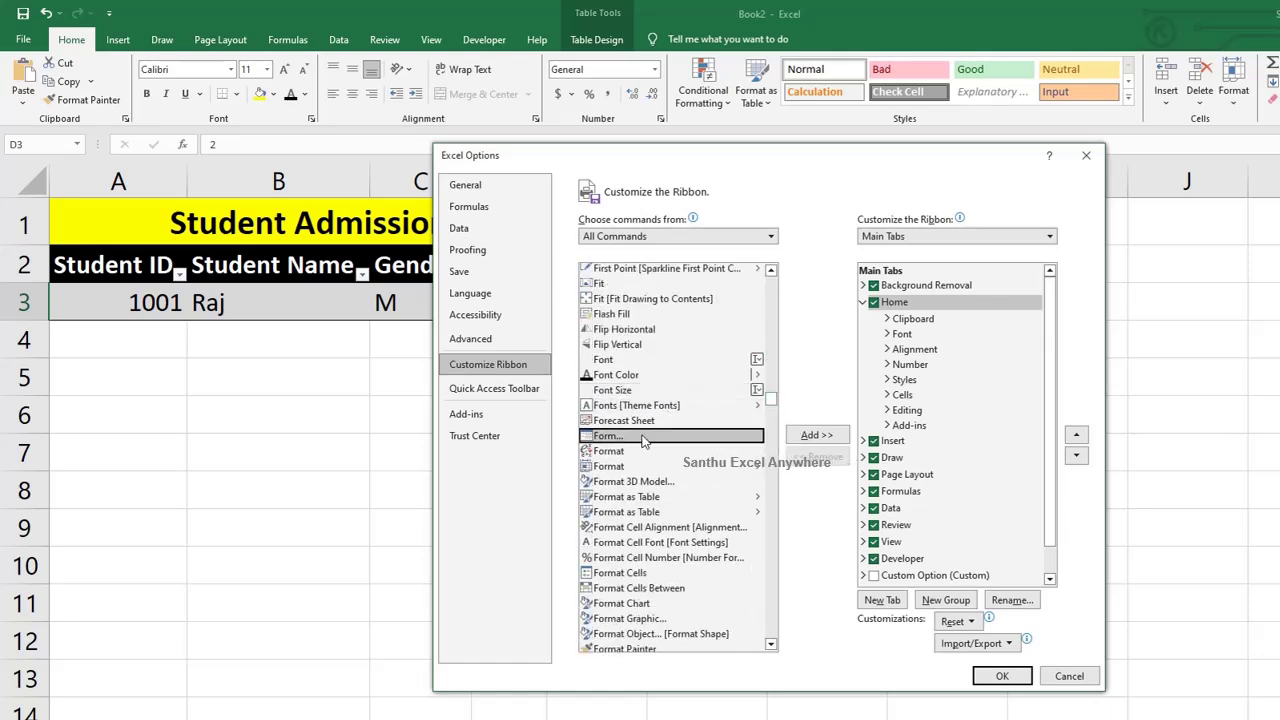
pyautogui.click(863, 302)
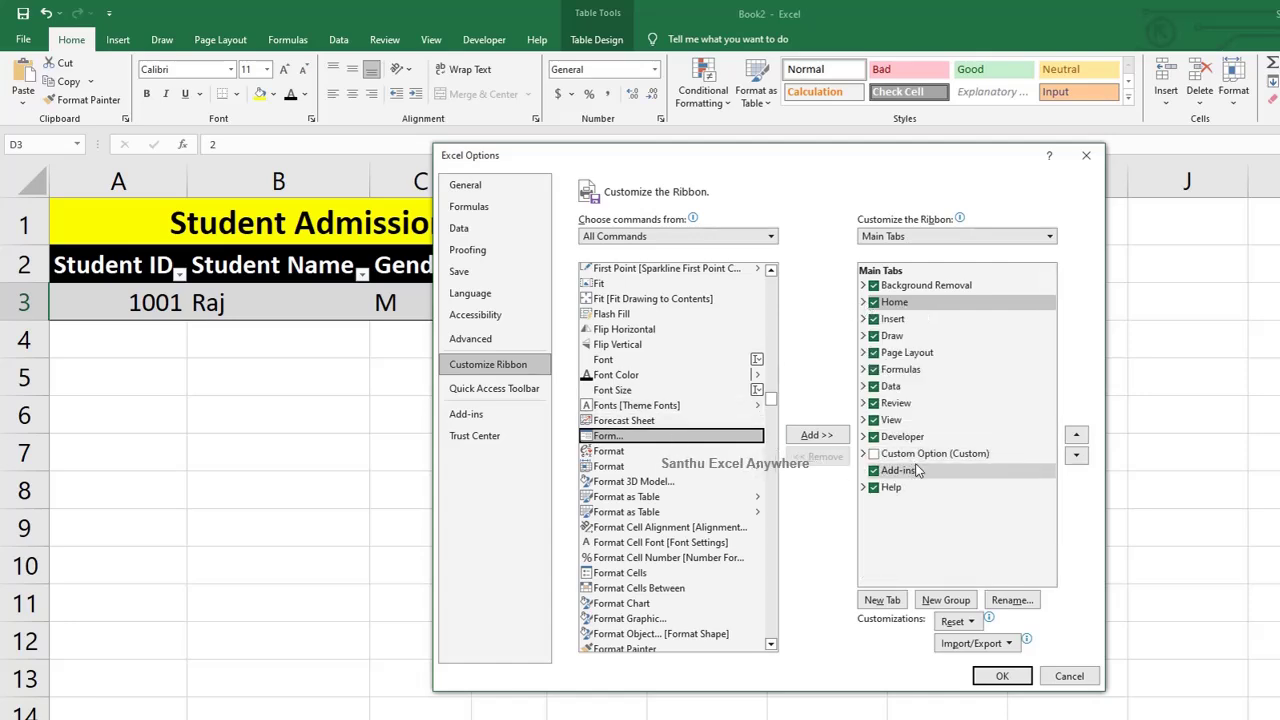
# Create a new tab renamed 'Custom', add Form to its group, and save the customization
pyautogui.click(882, 600)
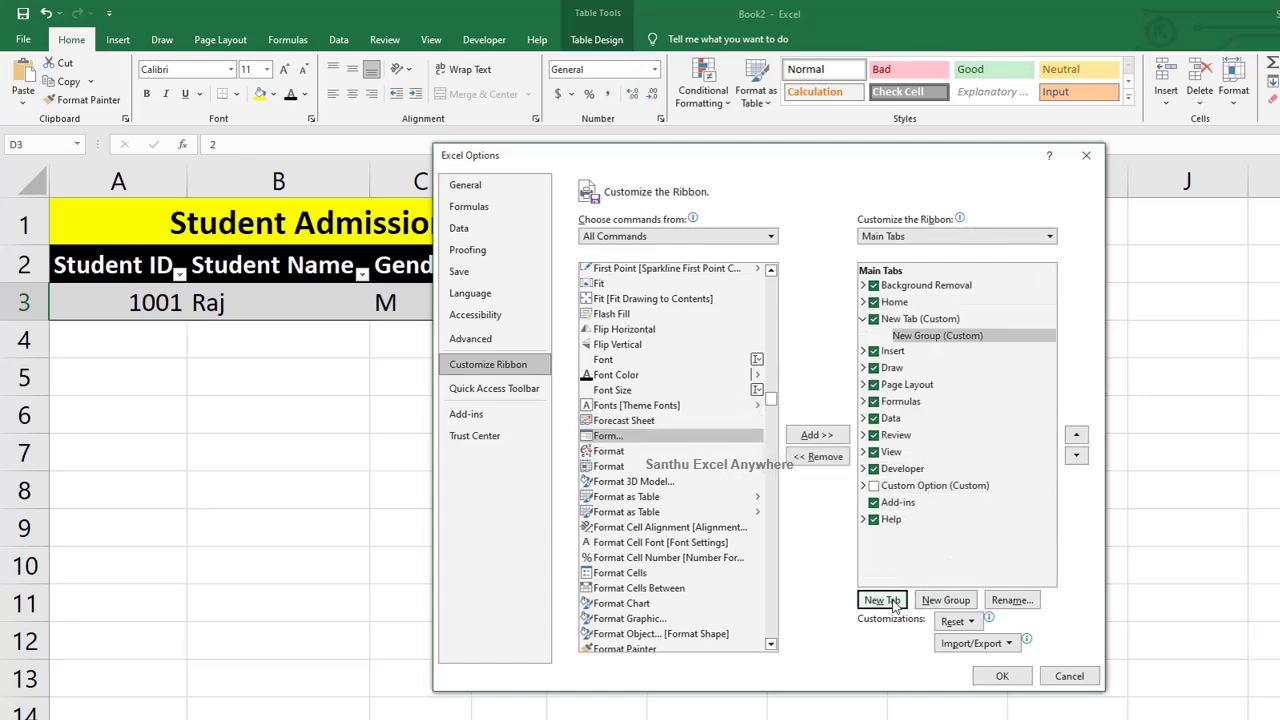
pyautogui.rightClick(908, 320)
pyautogui.click(955, 369)
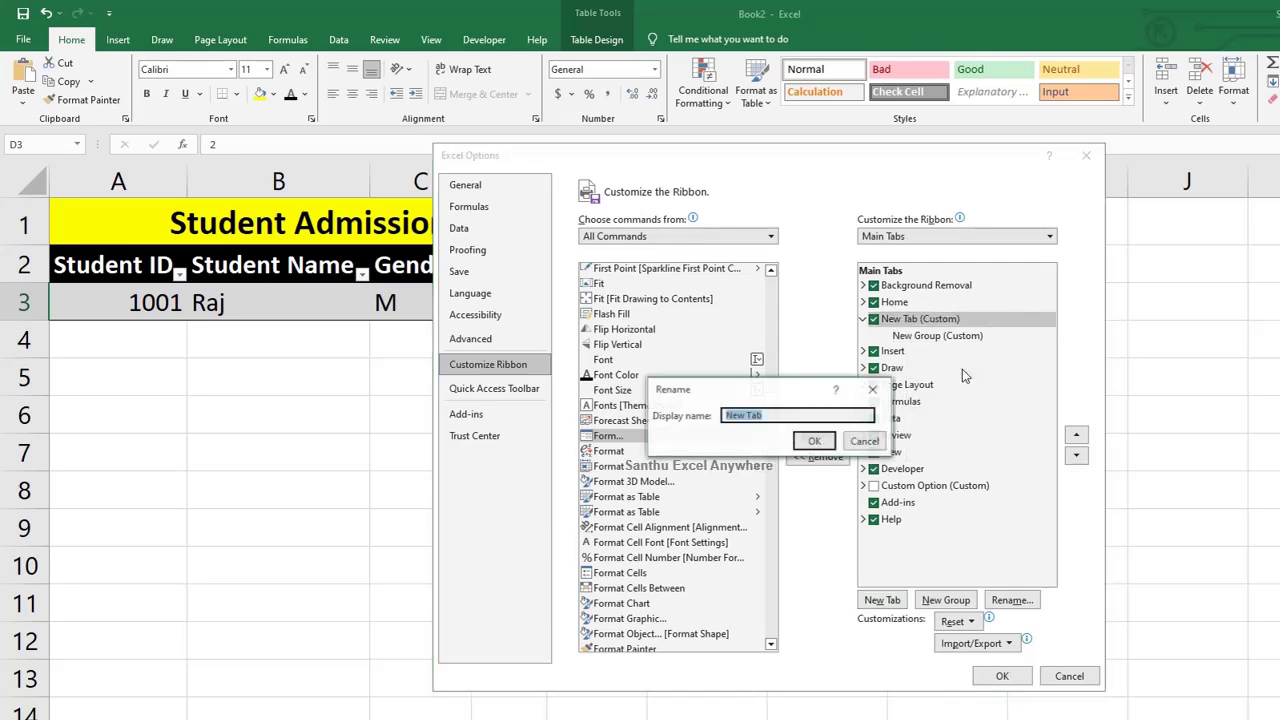
pyautogui.write('Custom')
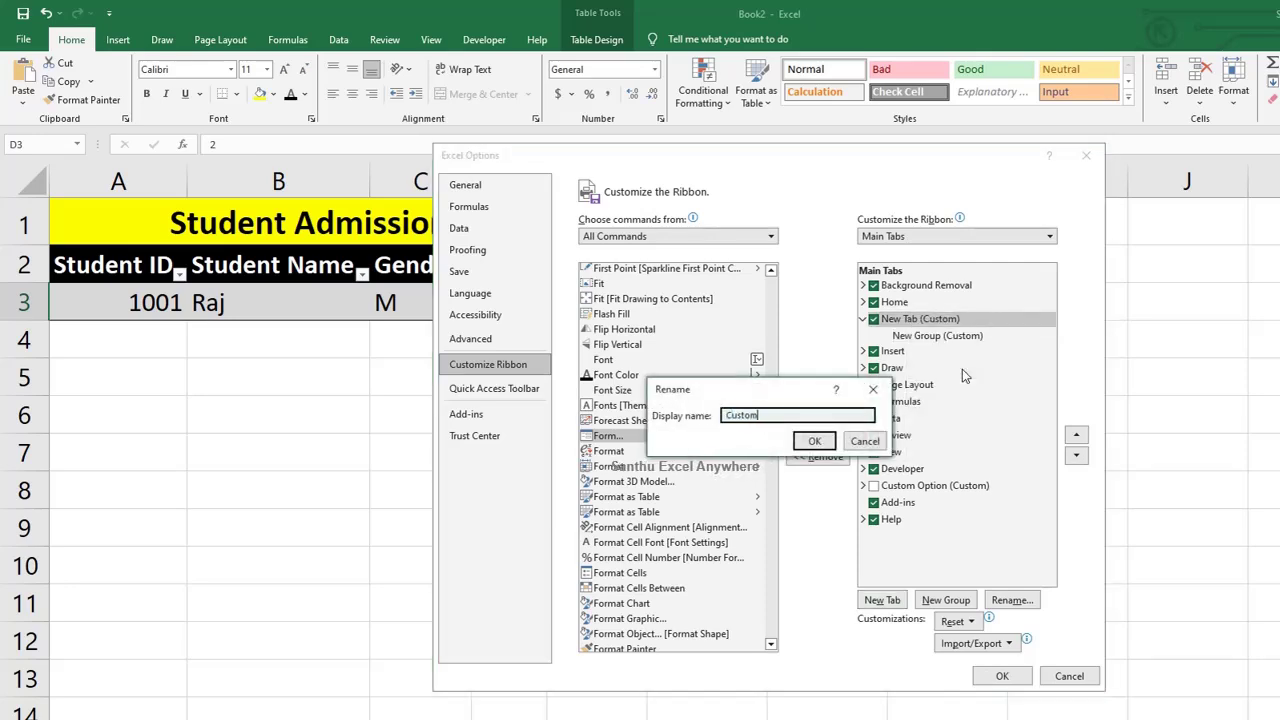
pyautogui.press('Return')
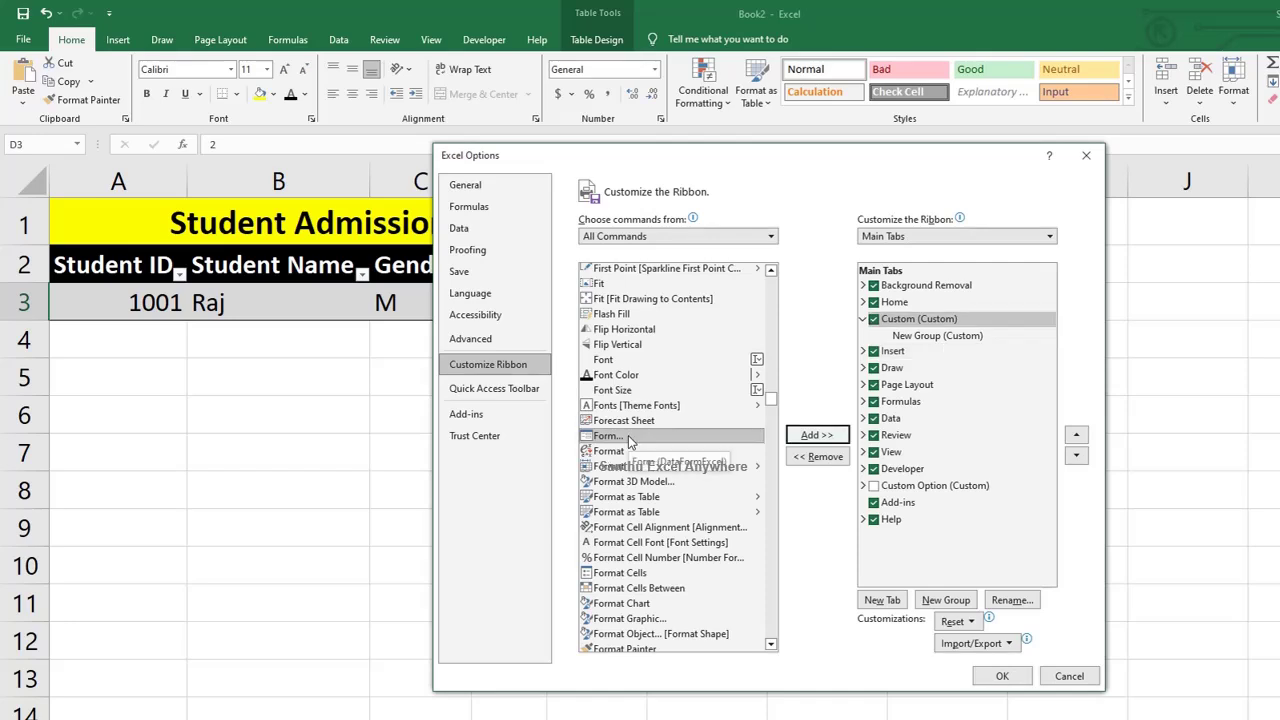
pyautogui.click(628, 435)
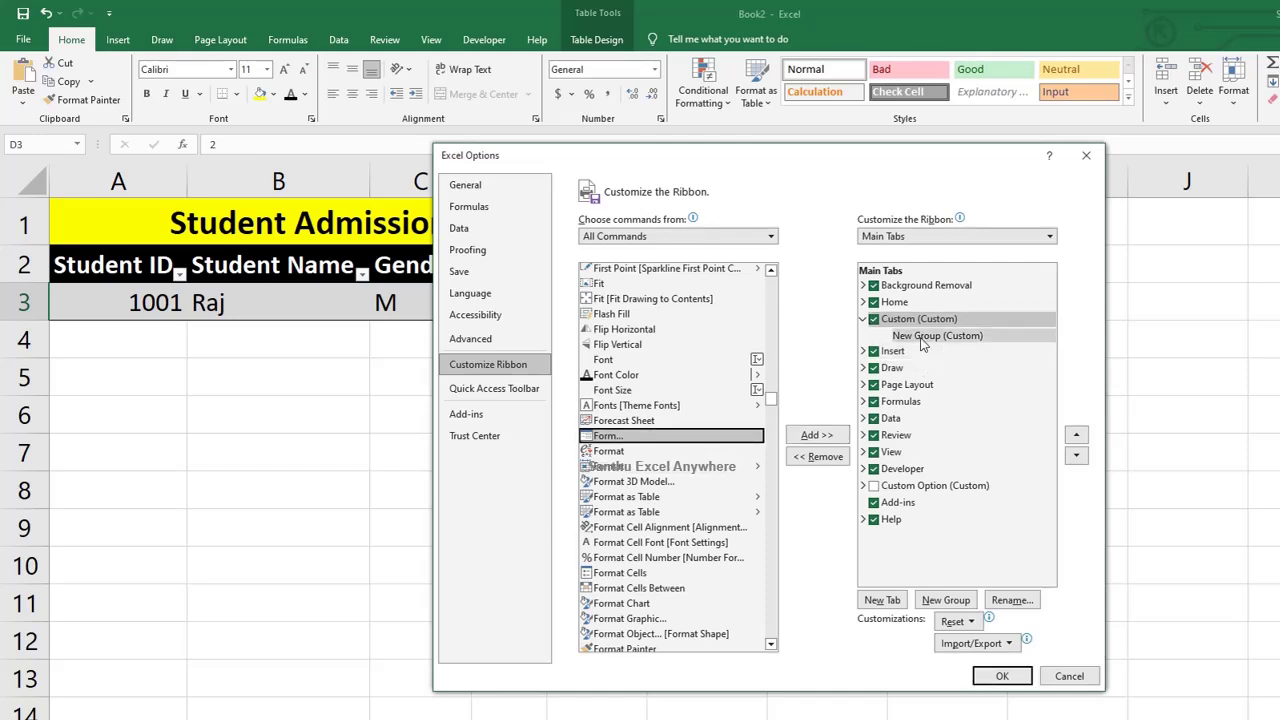
pyautogui.click(922, 337)
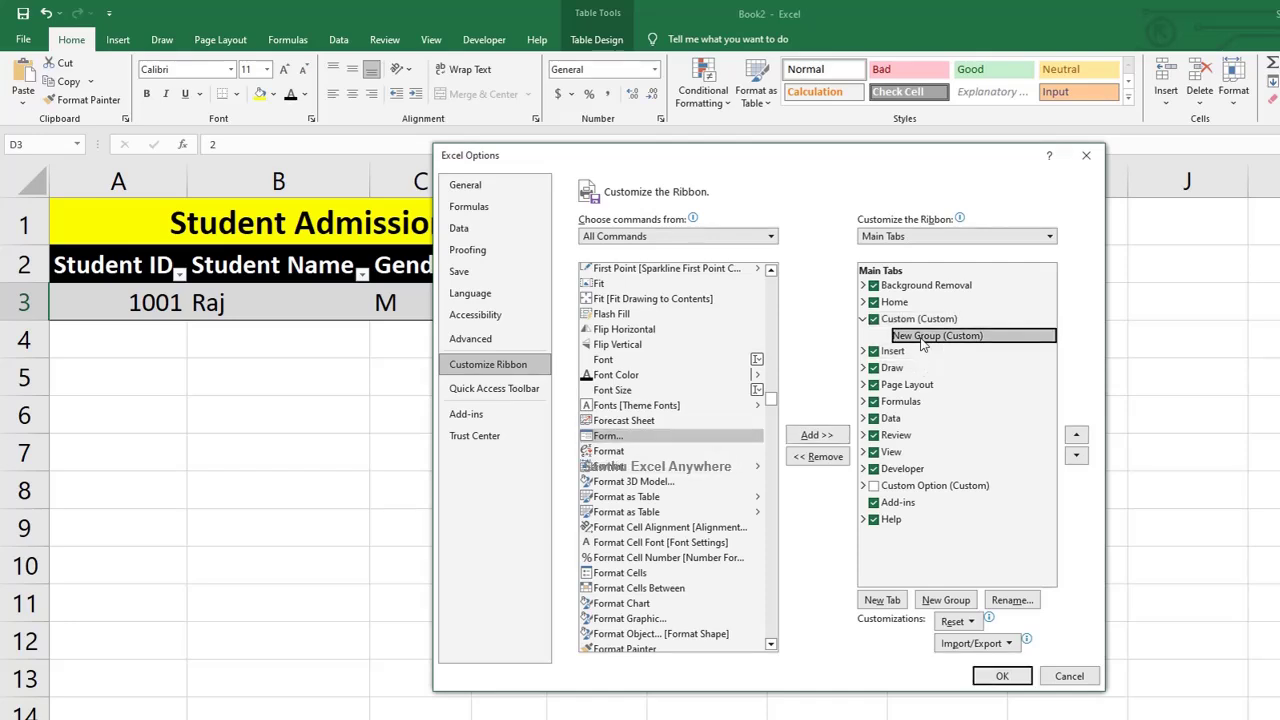
pyautogui.click(812, 437)
pyautogui.click(927, 353)
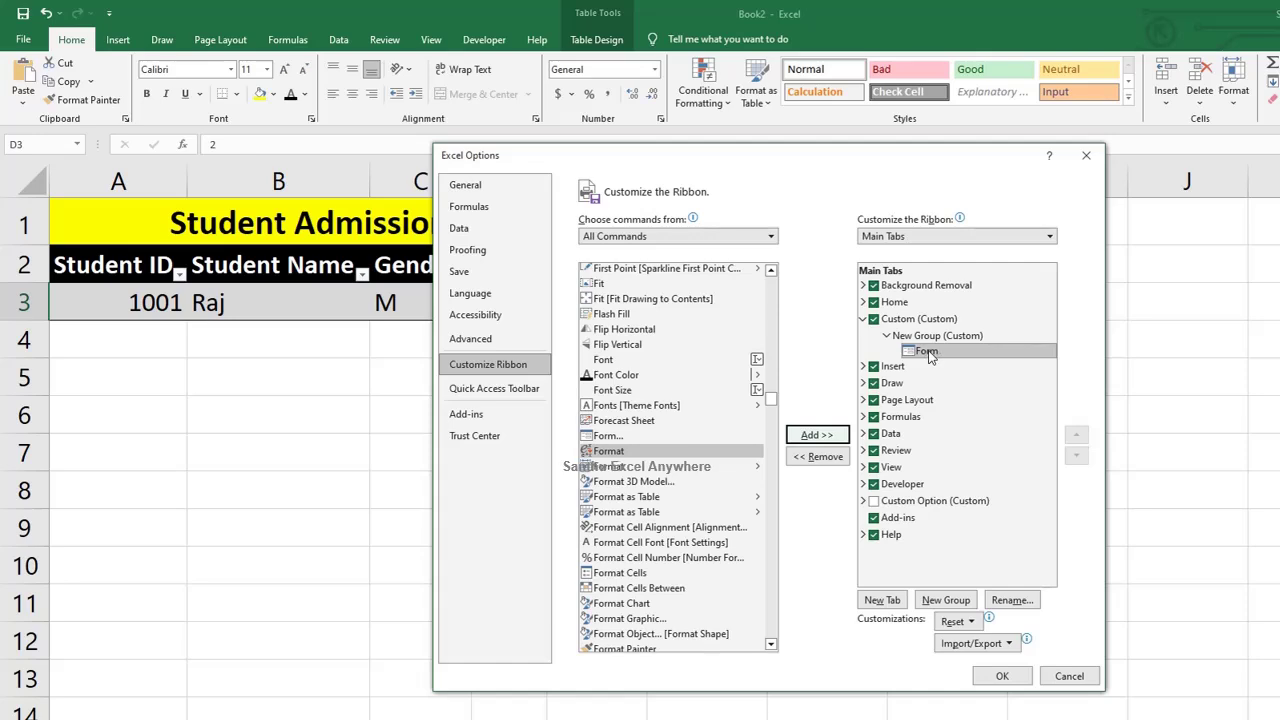
pyautogui.click(1000, 677)
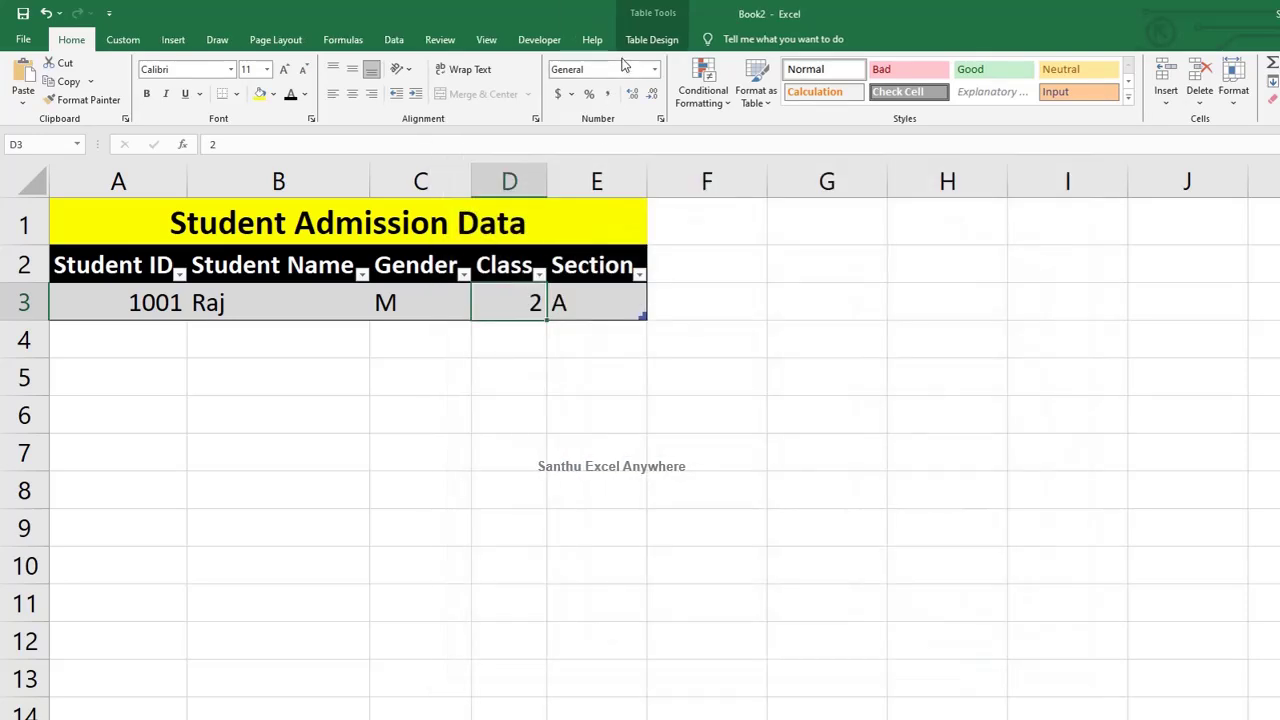
# Open the Data Form from the new Custom tab, positioned beside the table
pyautogui.press('Left')
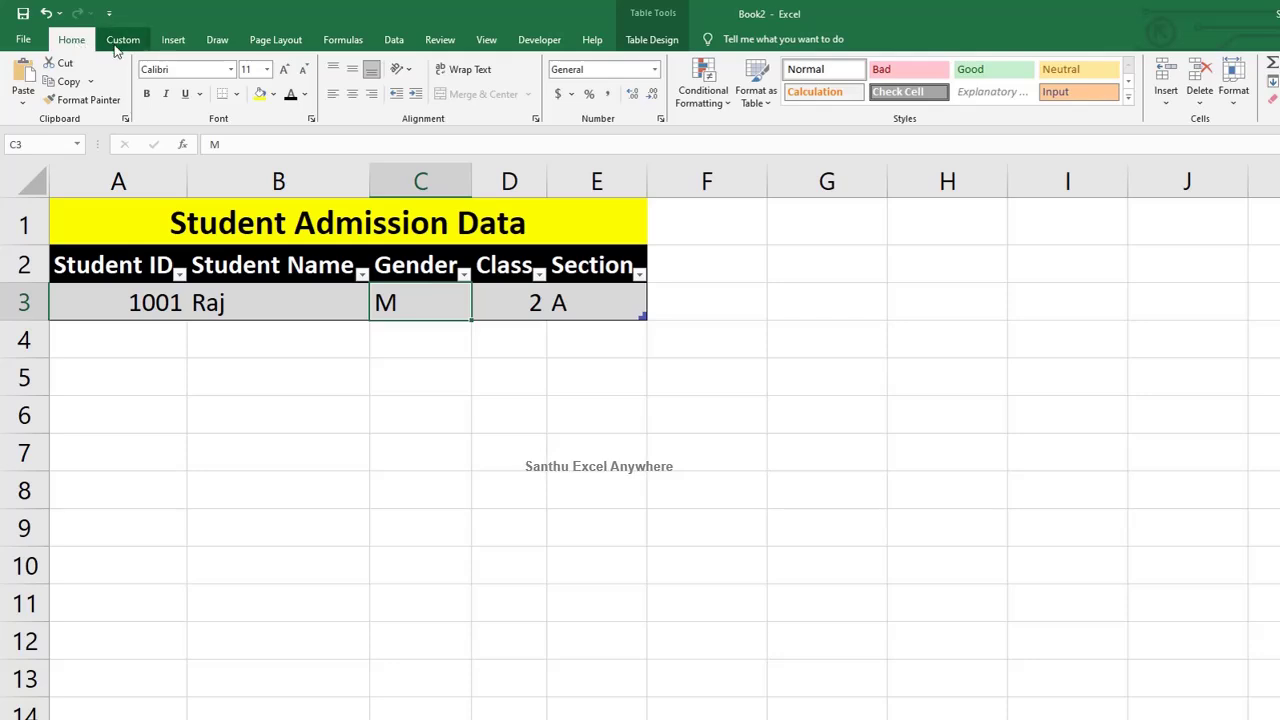
pyautogui.click(118, 46)
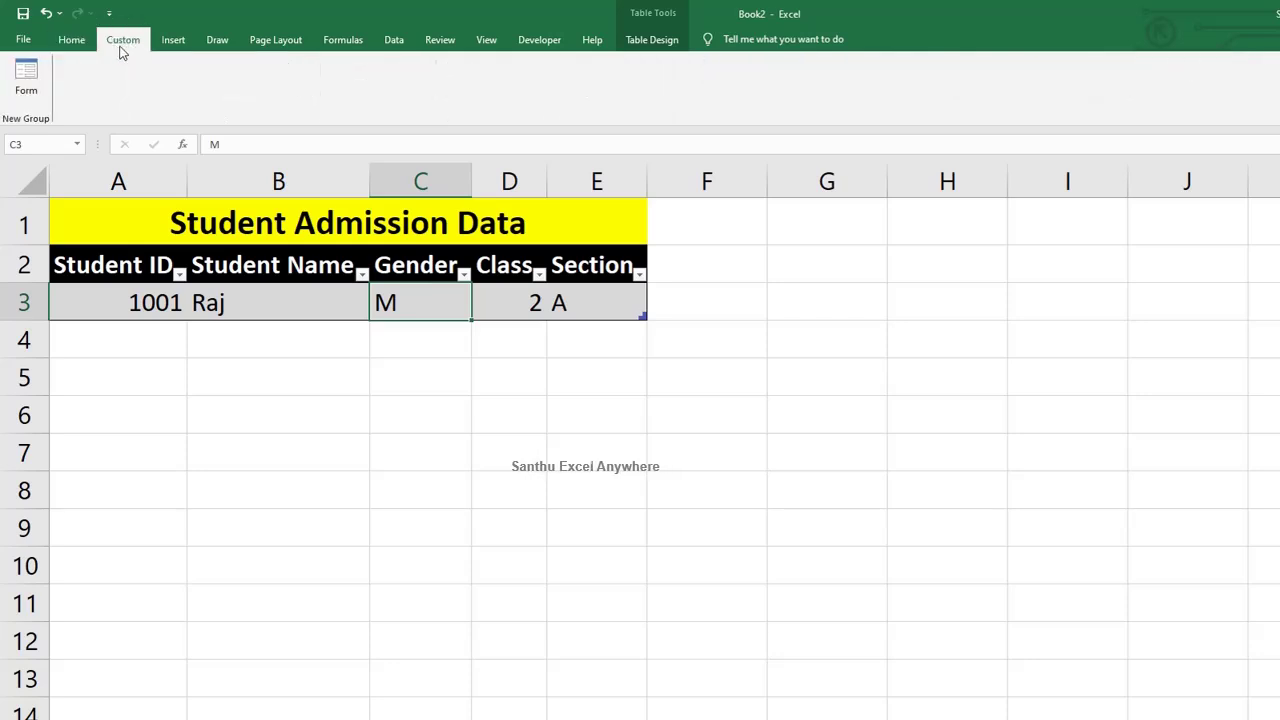
pyautogui.click(27, 76)
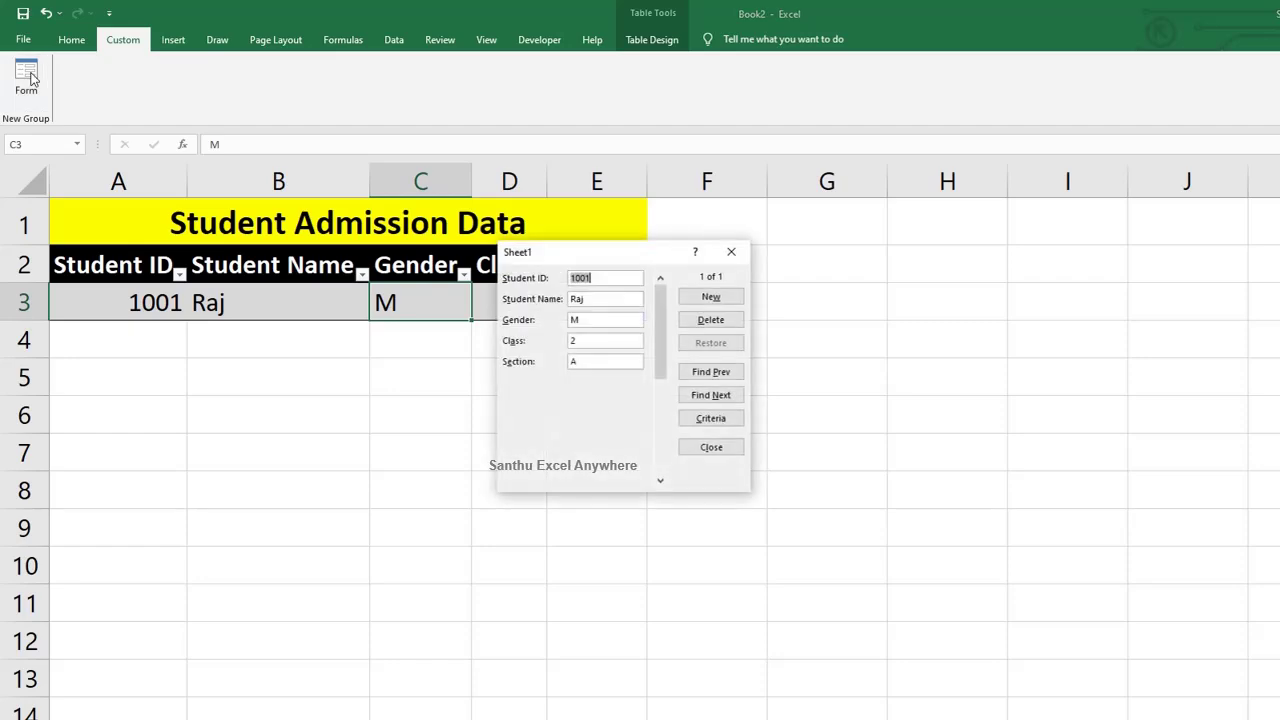
pyautogui.moveTo(556, 248); pyautogui.dragTo(793, 265)
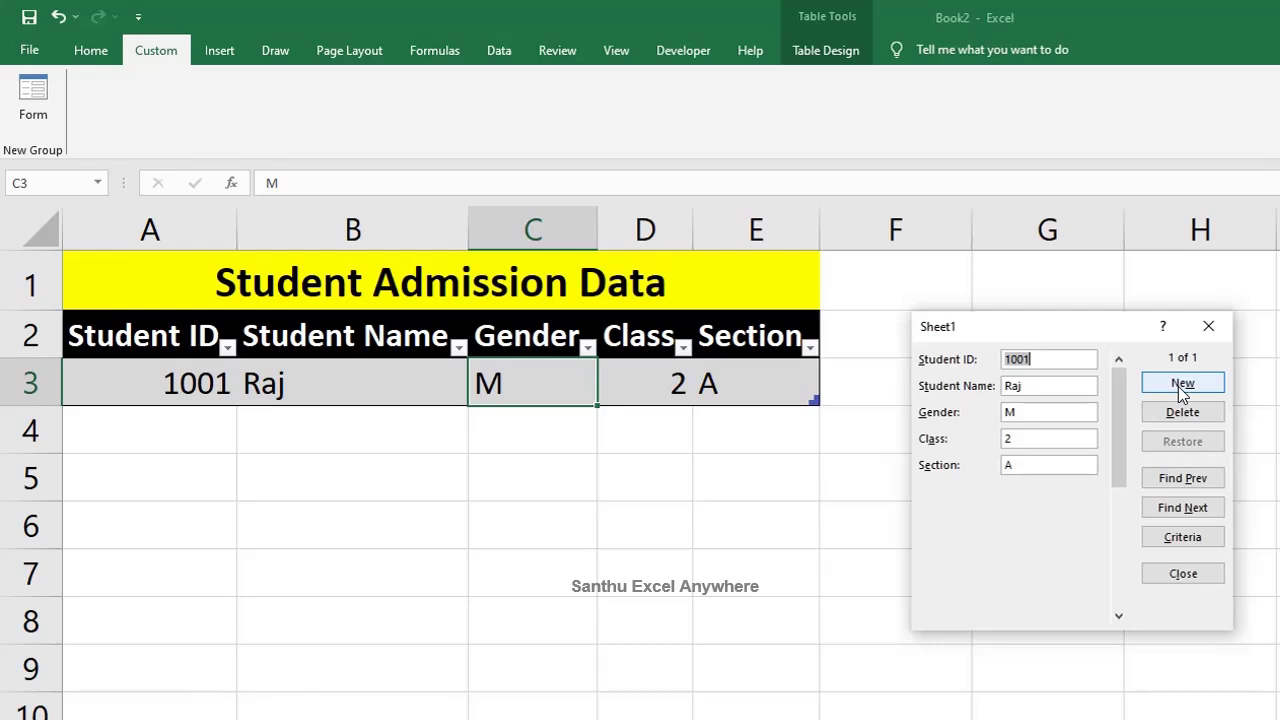
# Add student 1002 with a student name, gender M, class 2, section A
pyautogui.click(1182, 383)
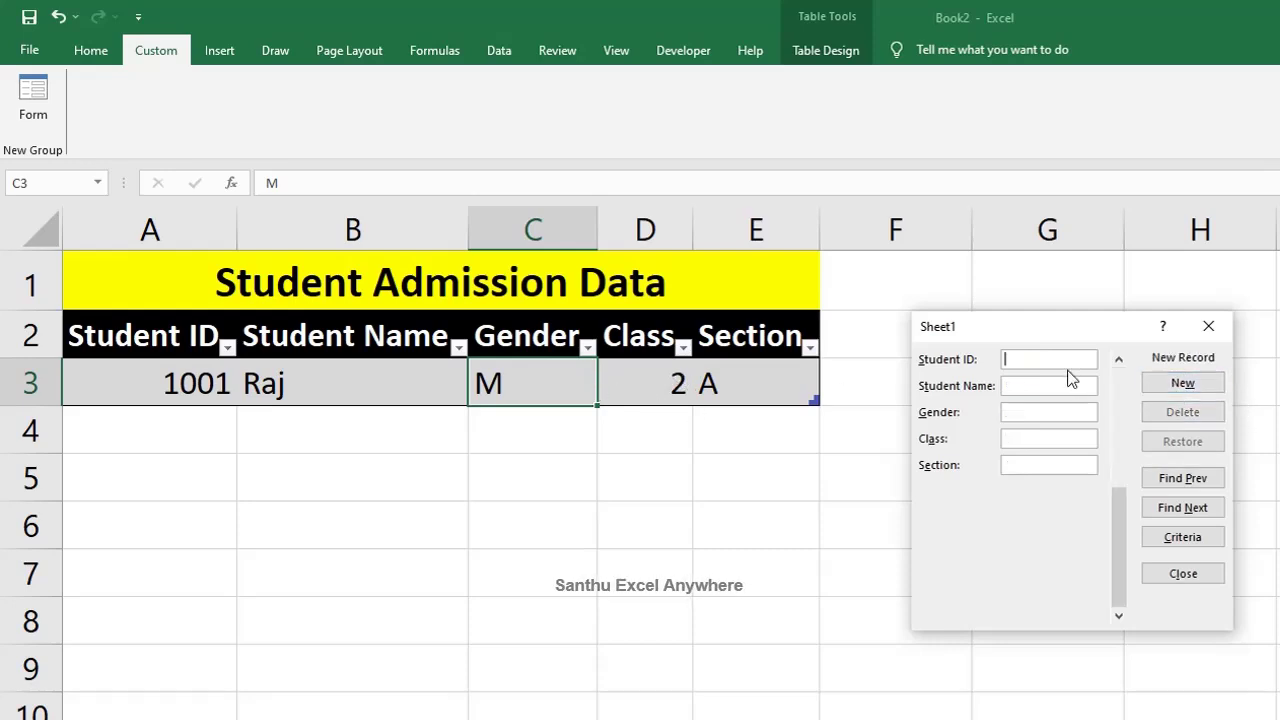
pyautogui.write('100')
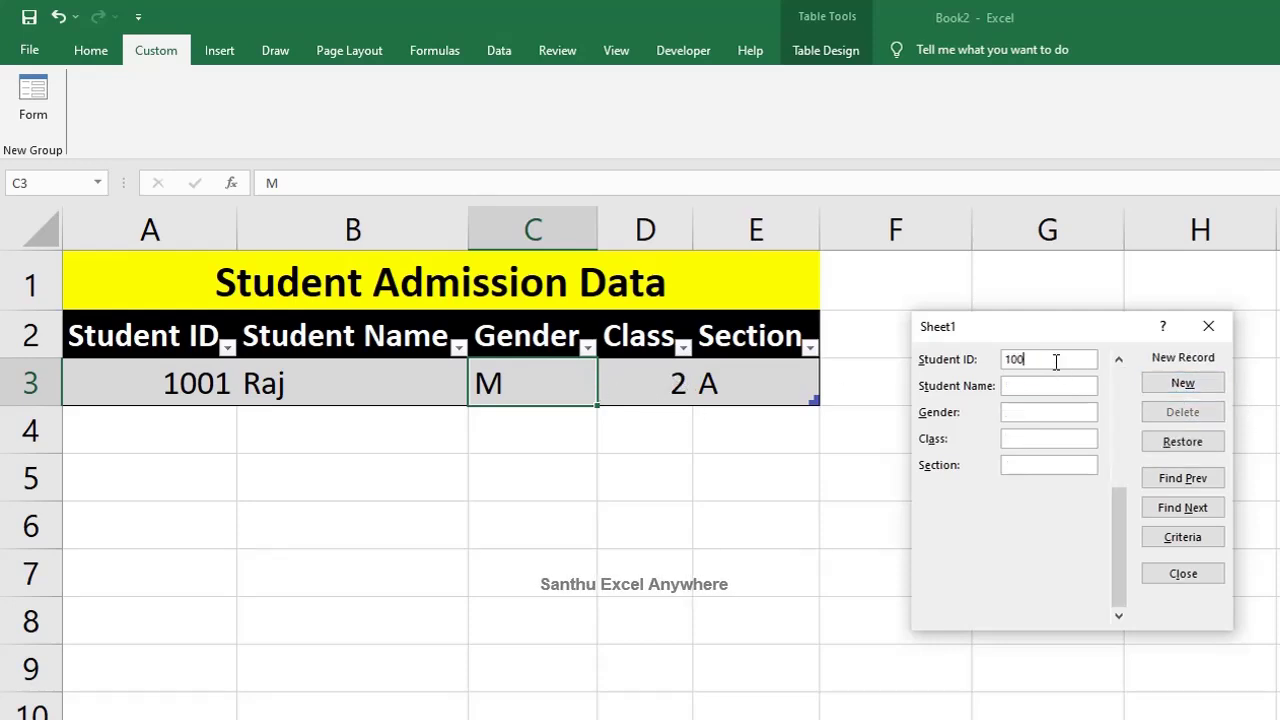
pyautogui.write('2')
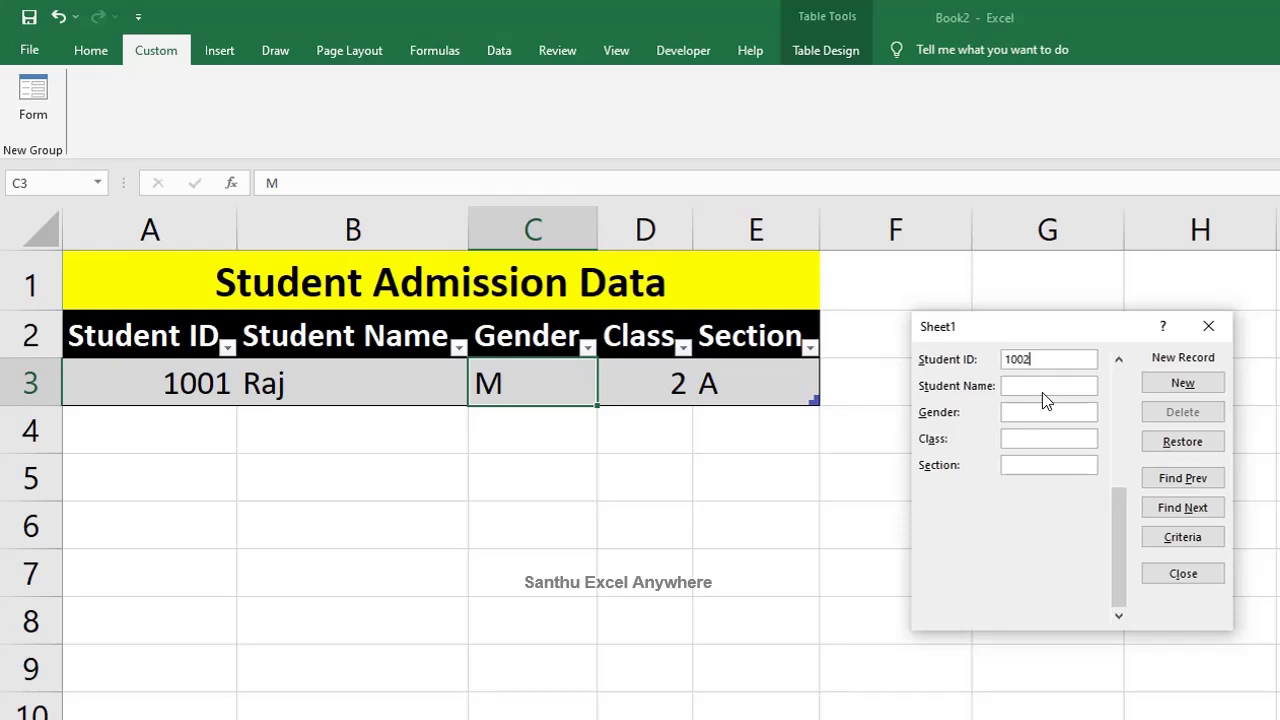
pyautogui.click(1042, 390)
pyautogui.write('Mani')
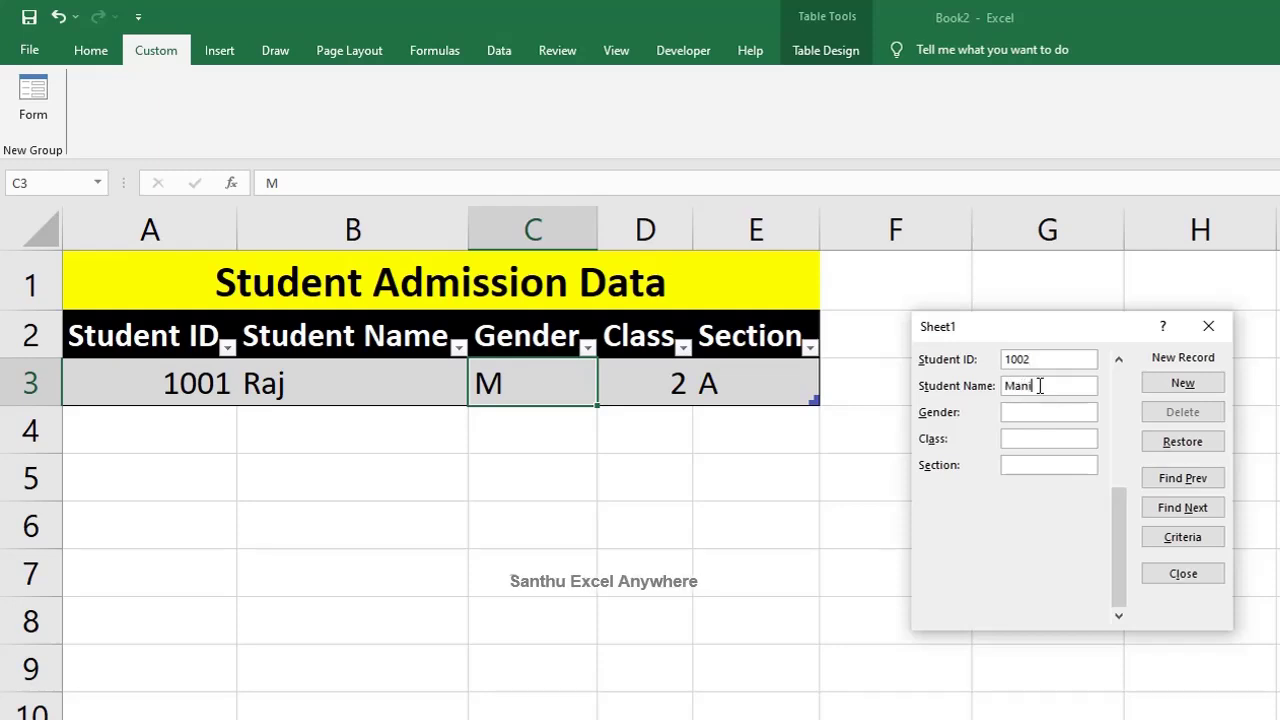
pyautogui.click(1036, 417)
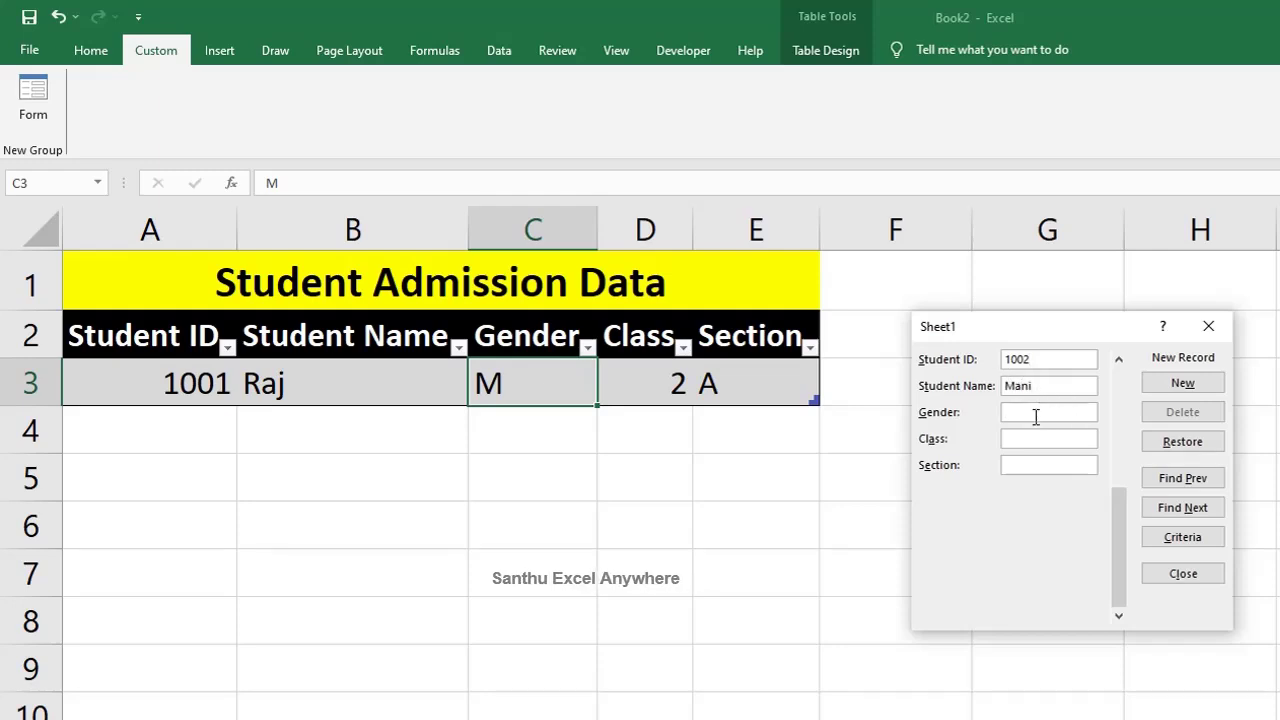
pyautogui.write('M')
pyautogui.click(1025, 437)
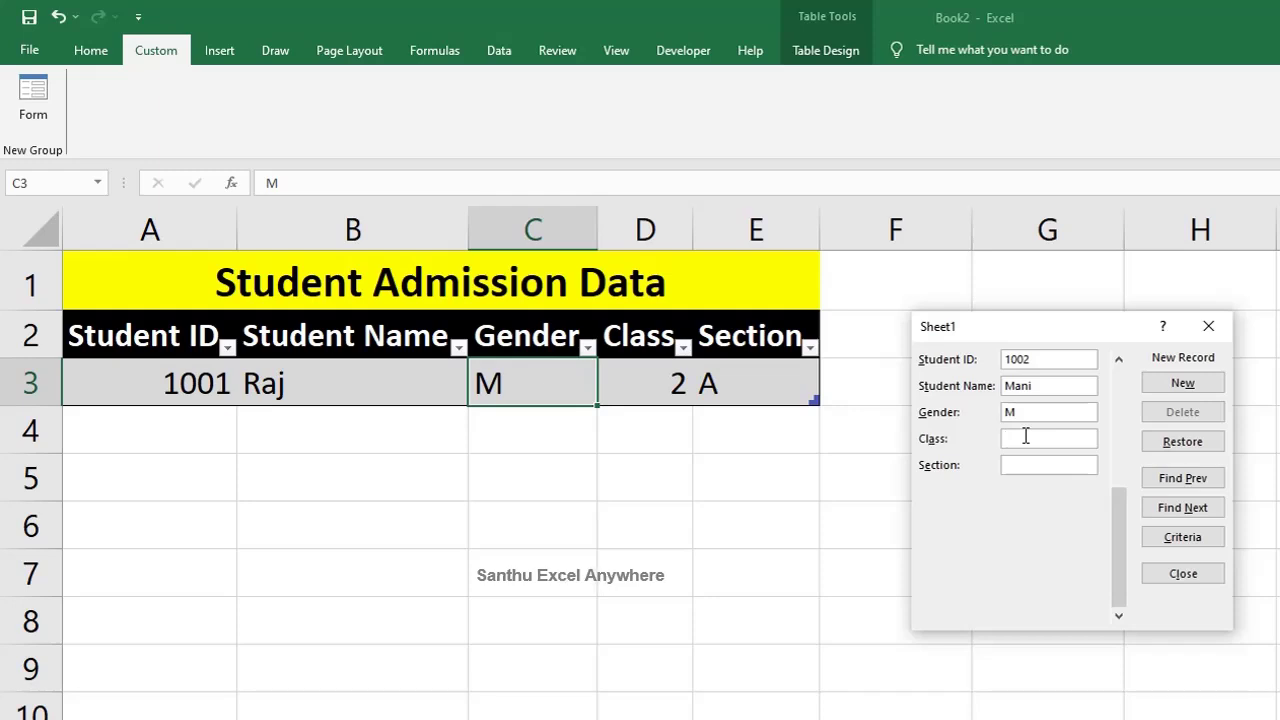
pyautogui.write('2')
pyautogui.click(1021, 464)
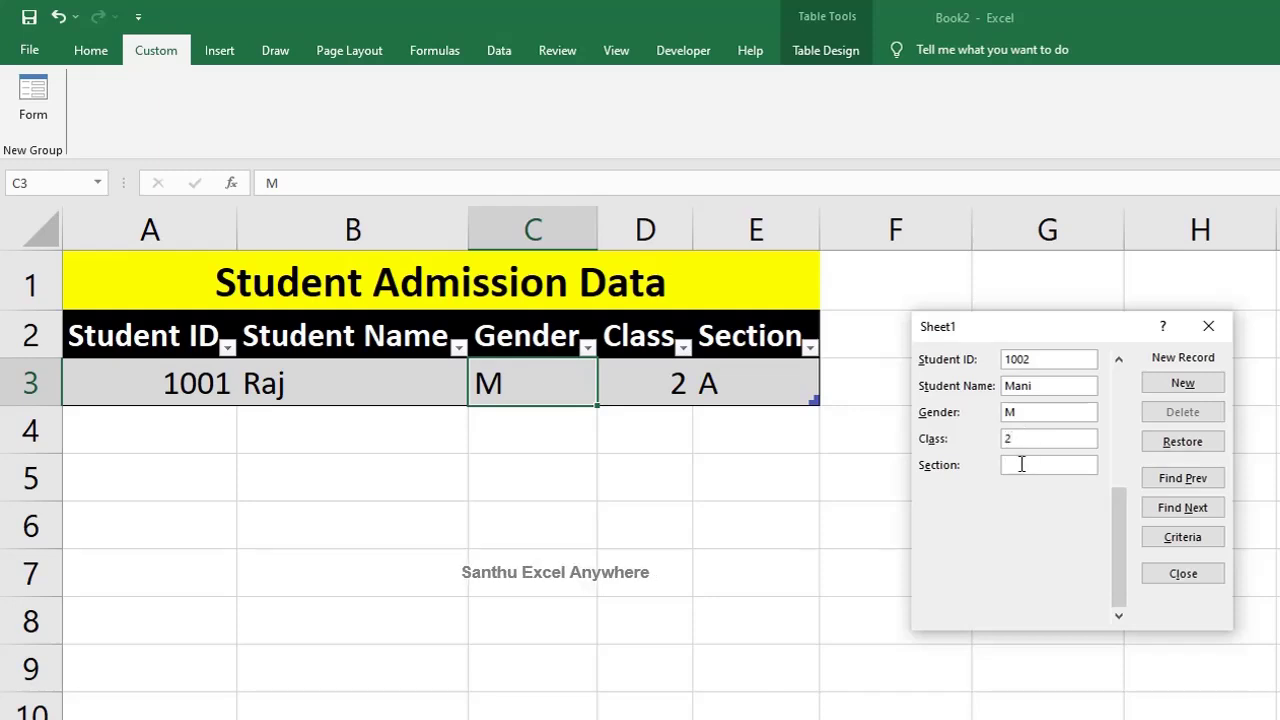
pyautogui.write('A')
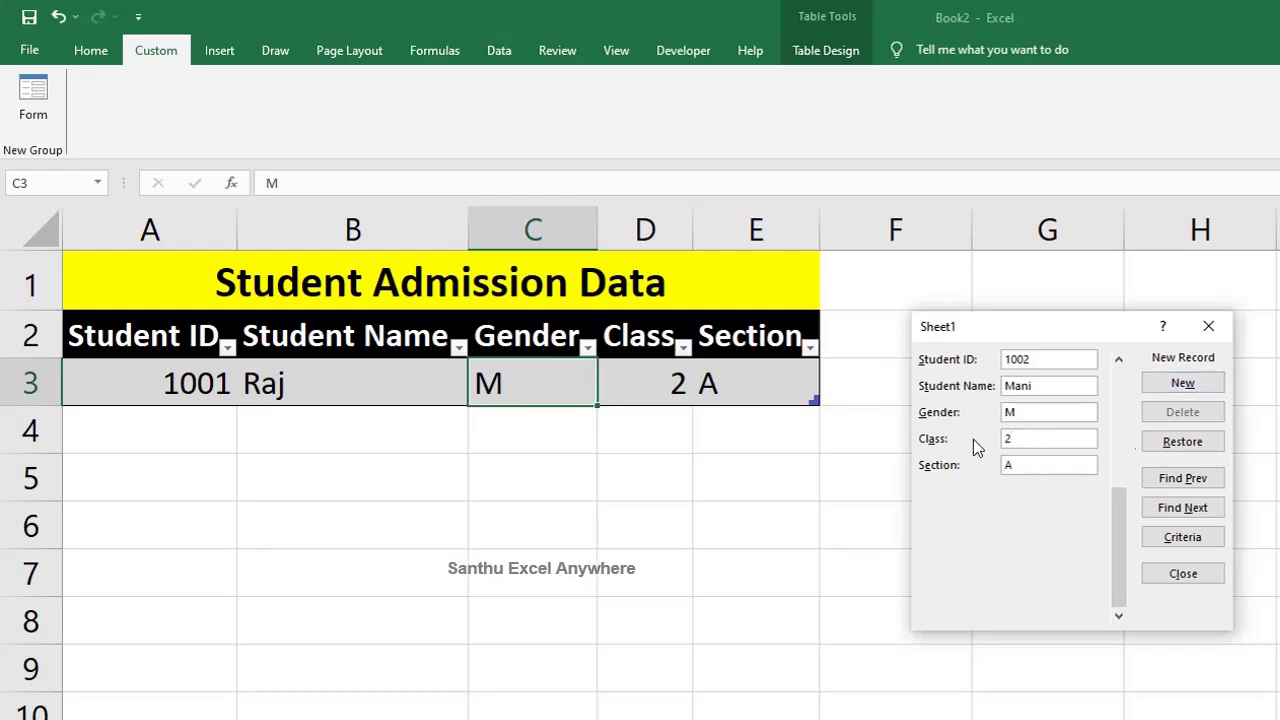
pyautogui.click(1166, 383)
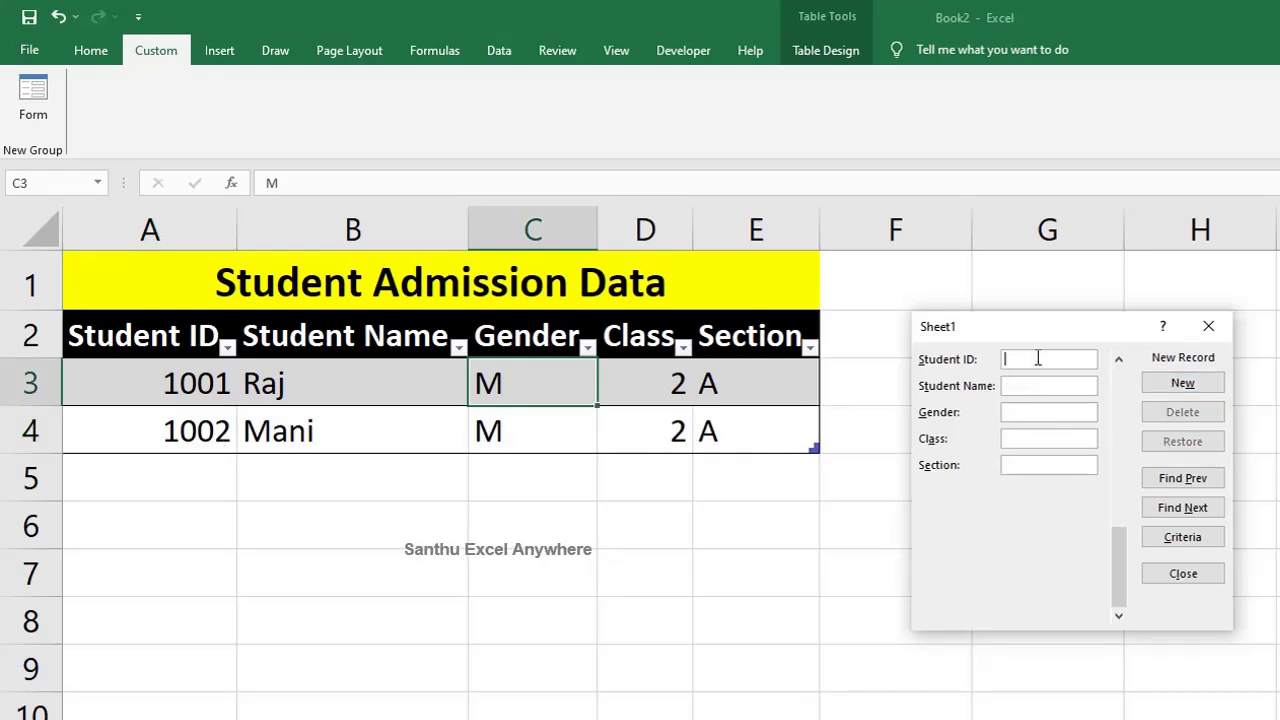
# Add student 1003 with a student name, gender F, class 3, section A
pyautogui.write('100')
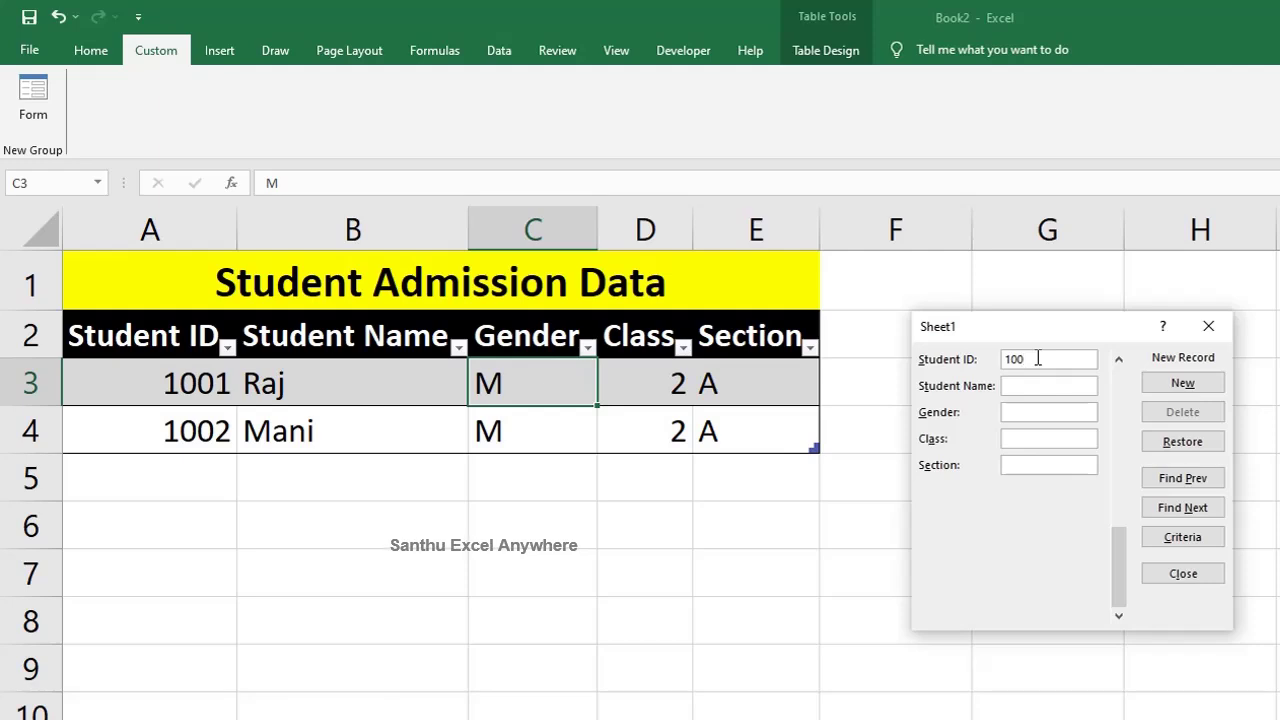
pyautogui.write('3')
pyautogui.click(1040, 385)
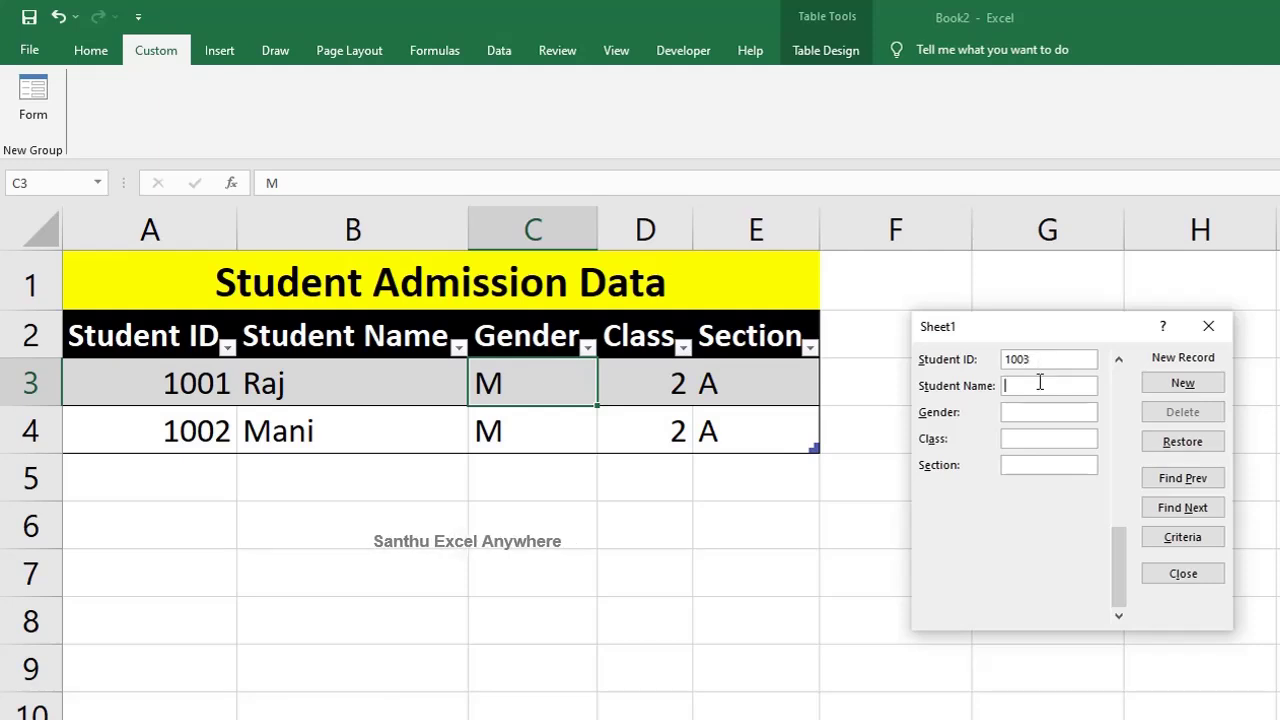
pyautogui.write('Priya')
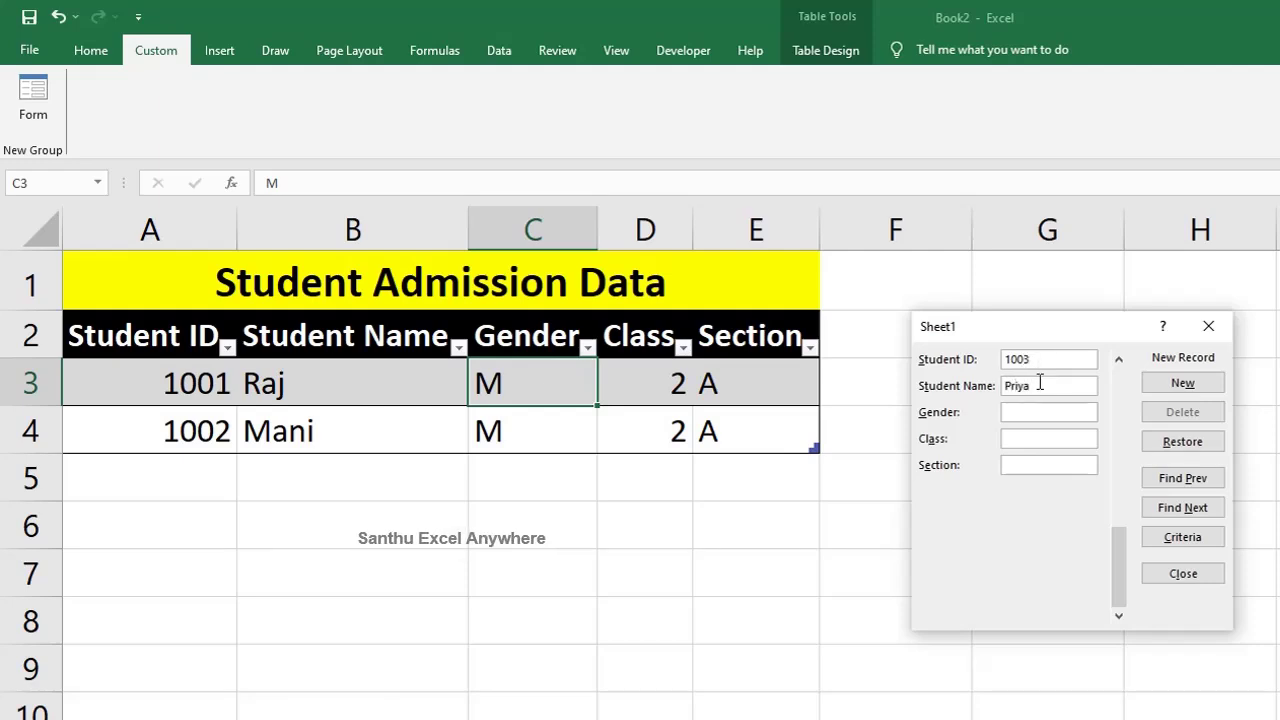
pyautogui.click(1024, 411)
pyautogui.write('F')
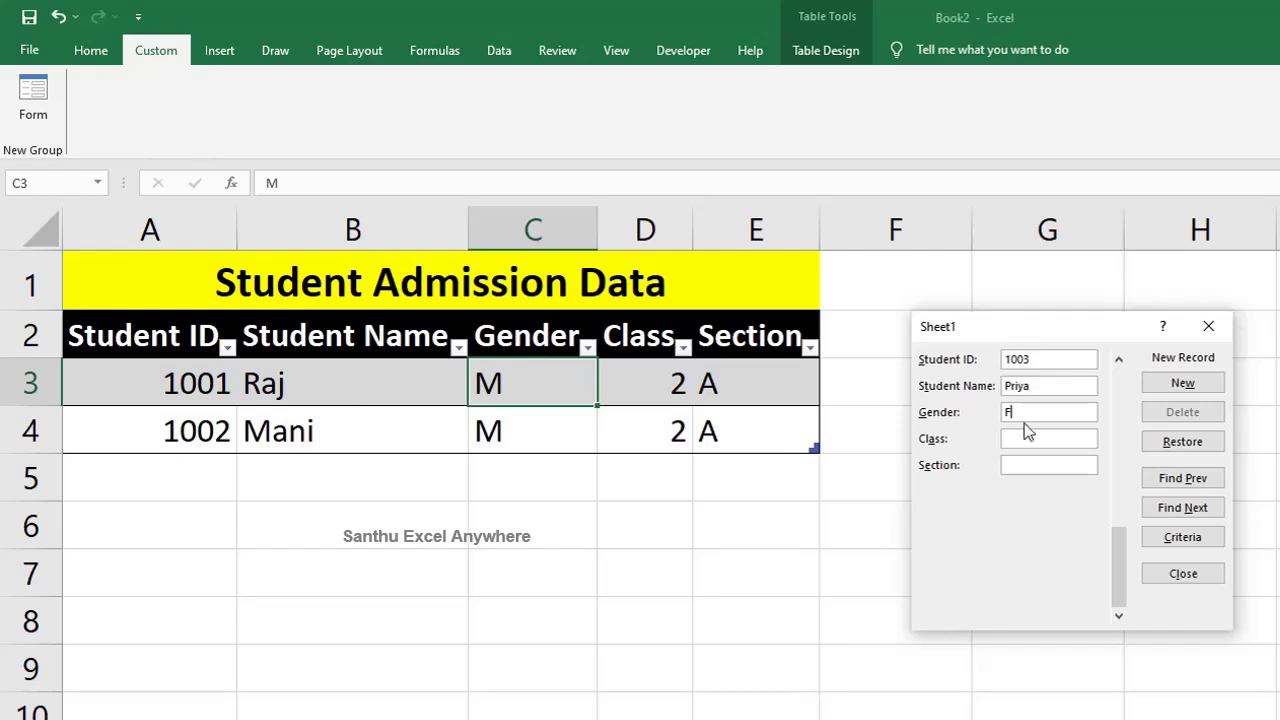
pyautogui.click(1021, 437)
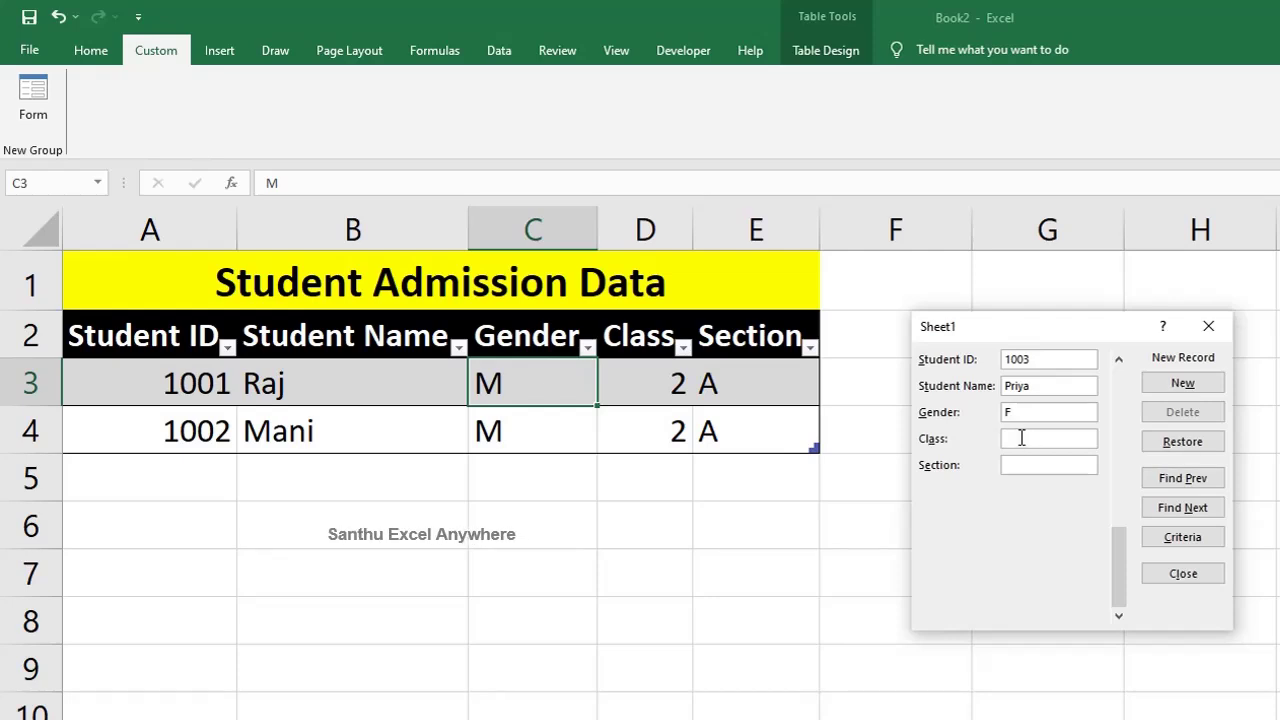
pyautogui.write('3')
pyautogui.click(1020, 466)
pyautogui.write('A')
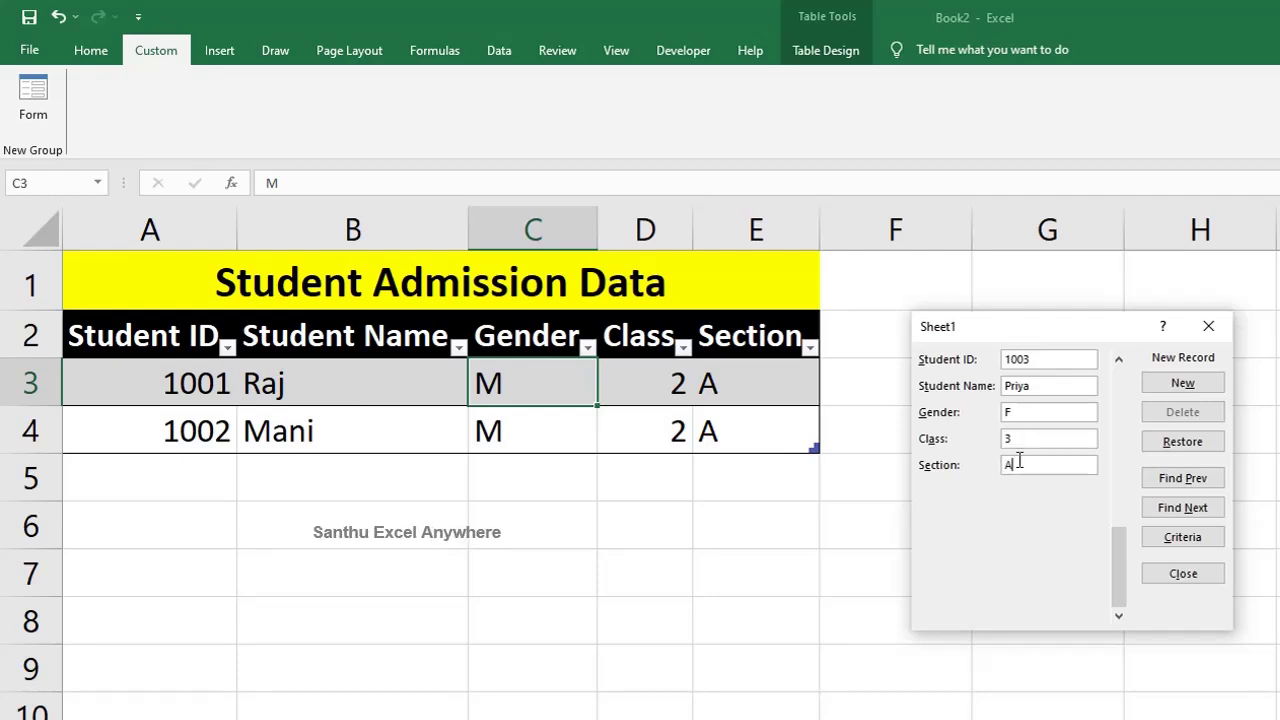
pyautogui.click(1180, 384)
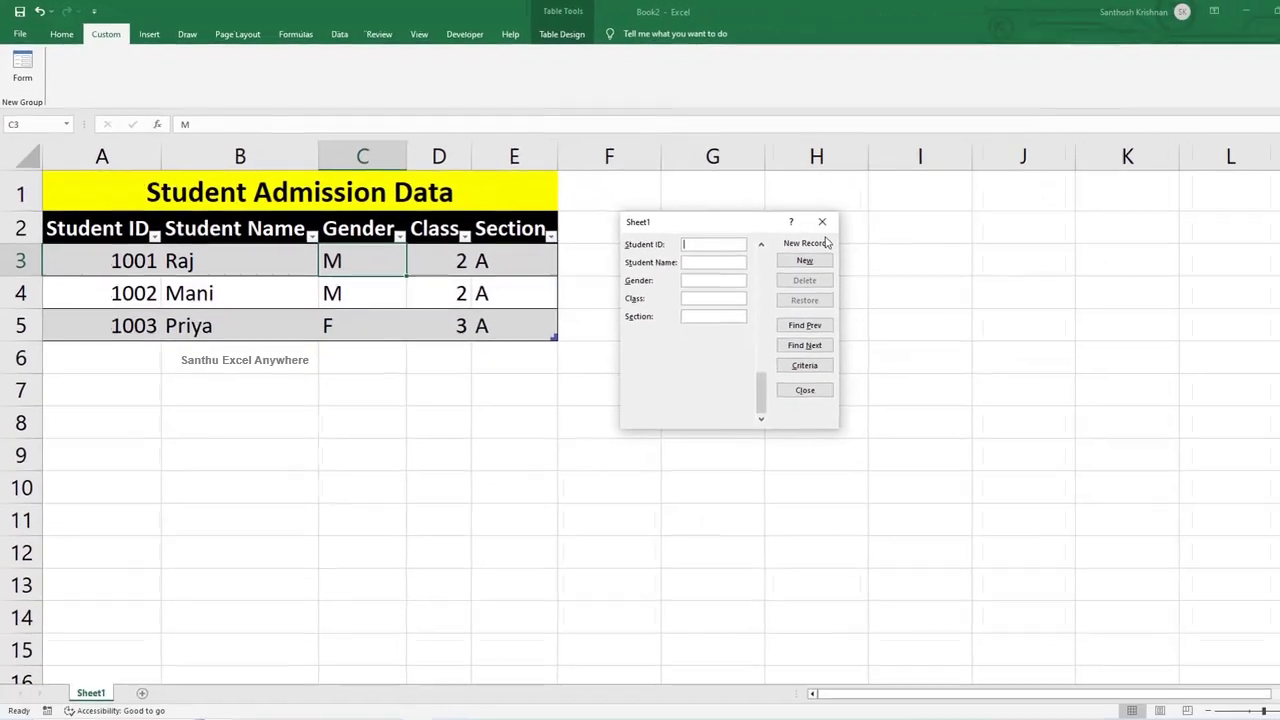
# Close the Data Form, reopen it to browse records, and close it again
pyautogui.click(778, 377)
pyautogui.click(21, 65)
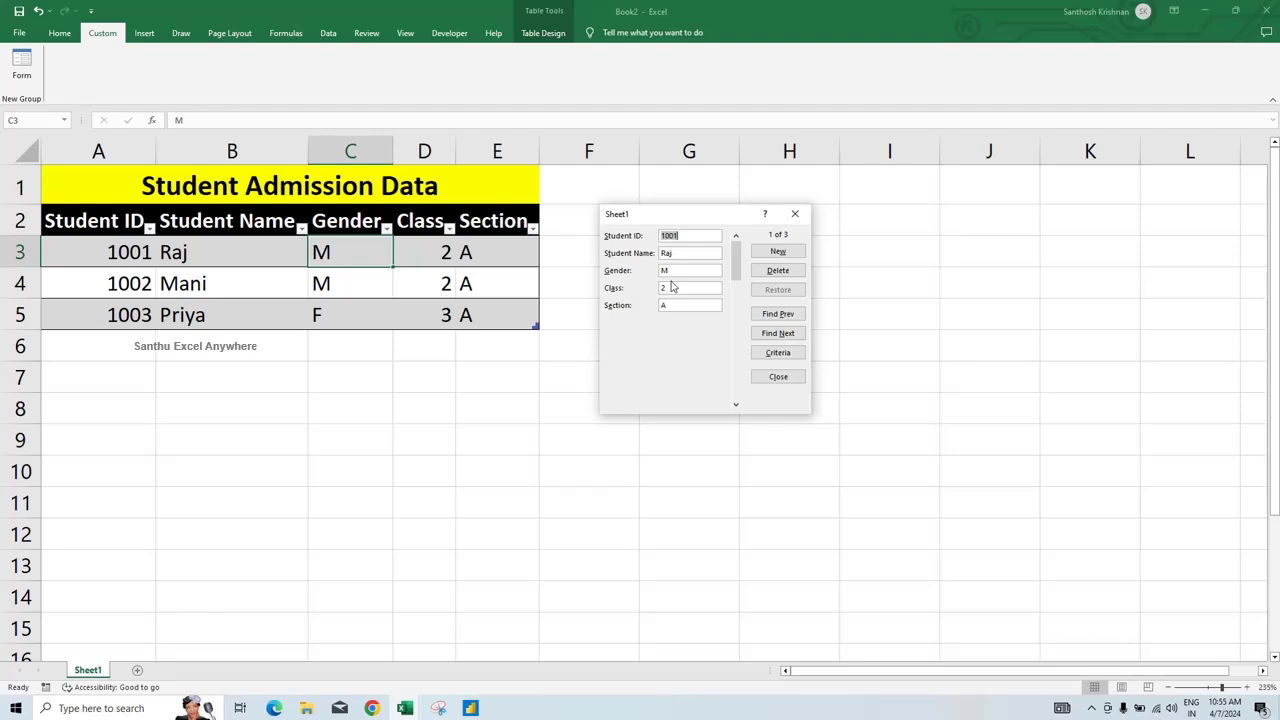
pyautogui.click(778, 377)
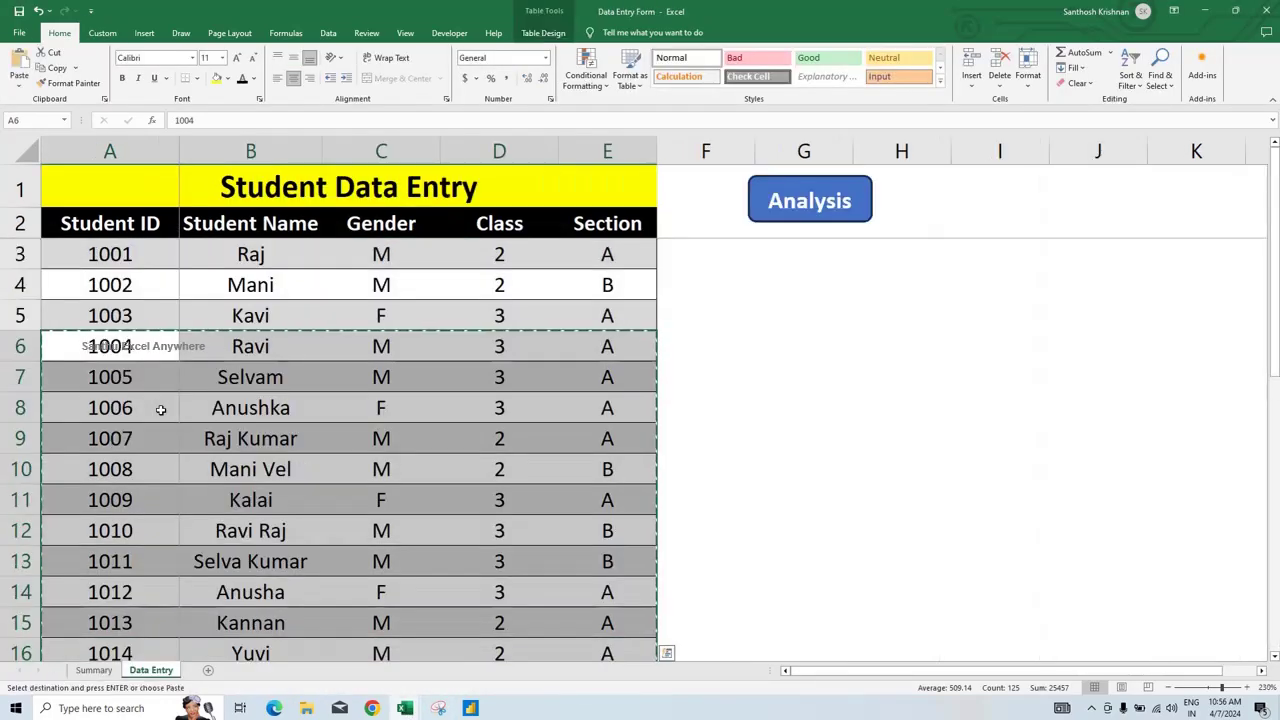
# Paste the copied student records 1004–1028 below row 5 of the table
pyautogui.hotkey('alt', 'Tab')
pyautogui.hotkey('ctrl', 'v')
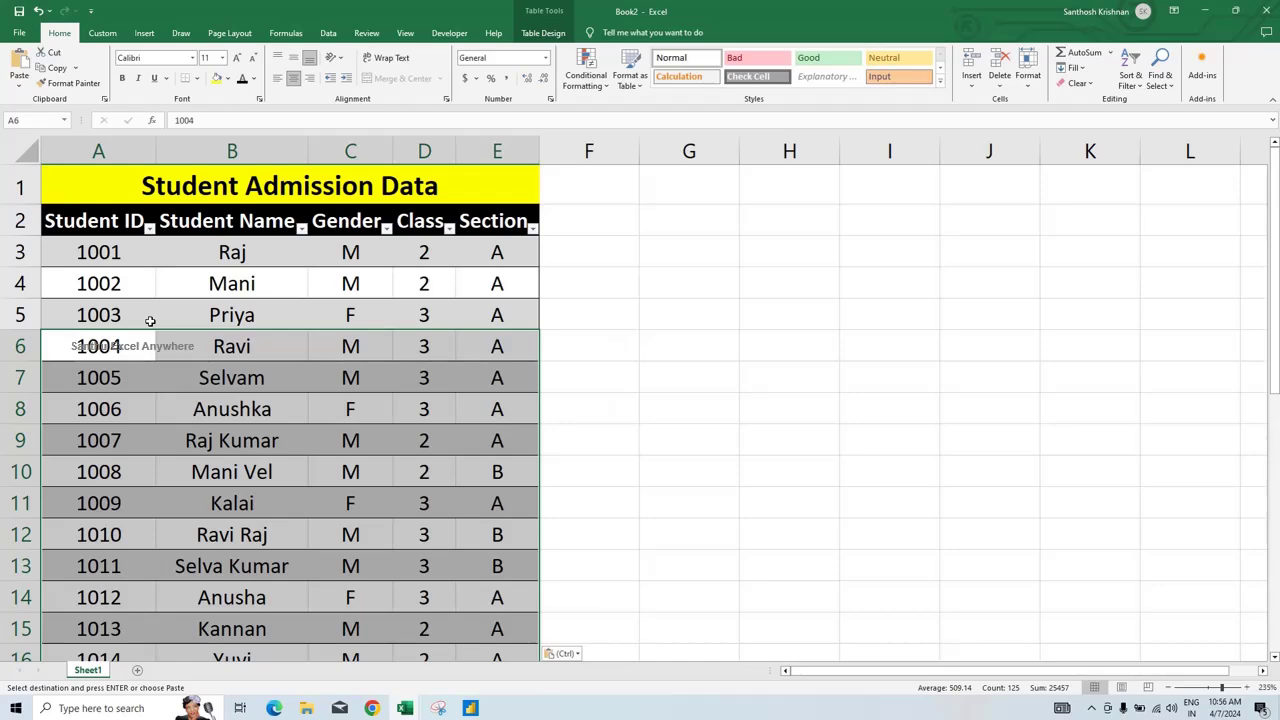
pyautogui.click(150, 321)
pyautogui.scroll(-5, 132, 477)
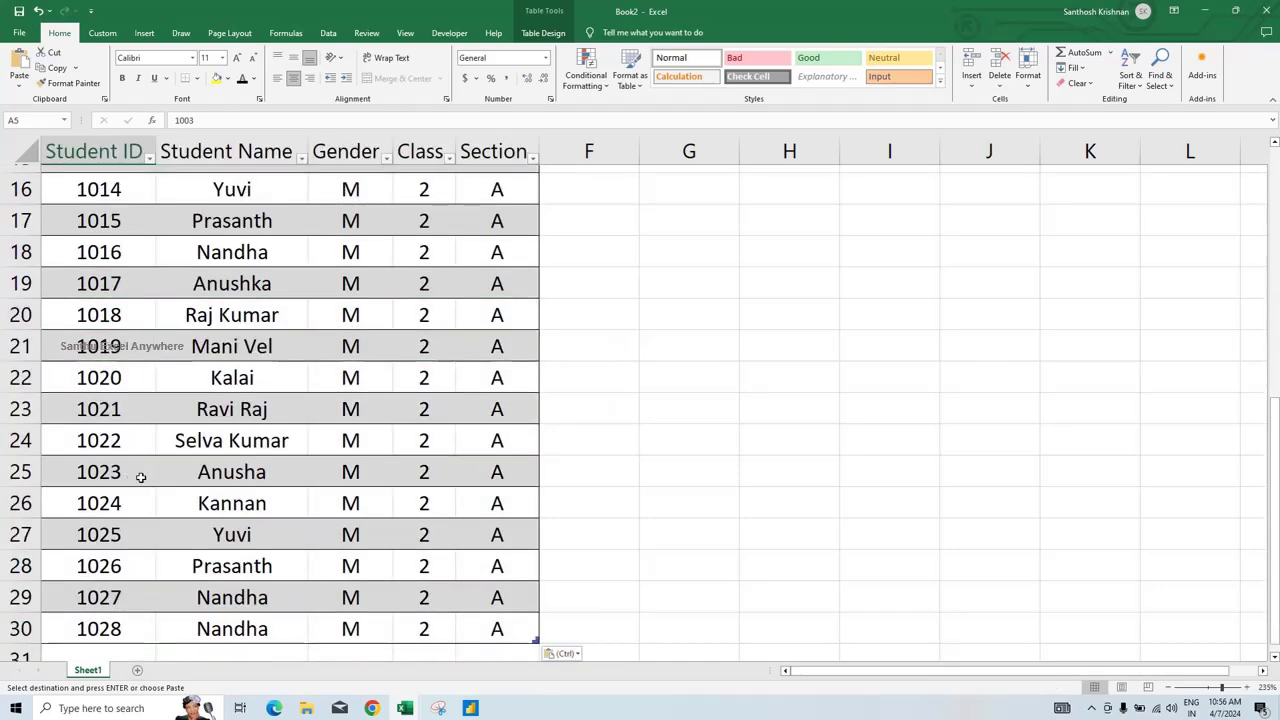
pyautogui.scroll(5, 145, 474)
pyautogui.click(338, 250)
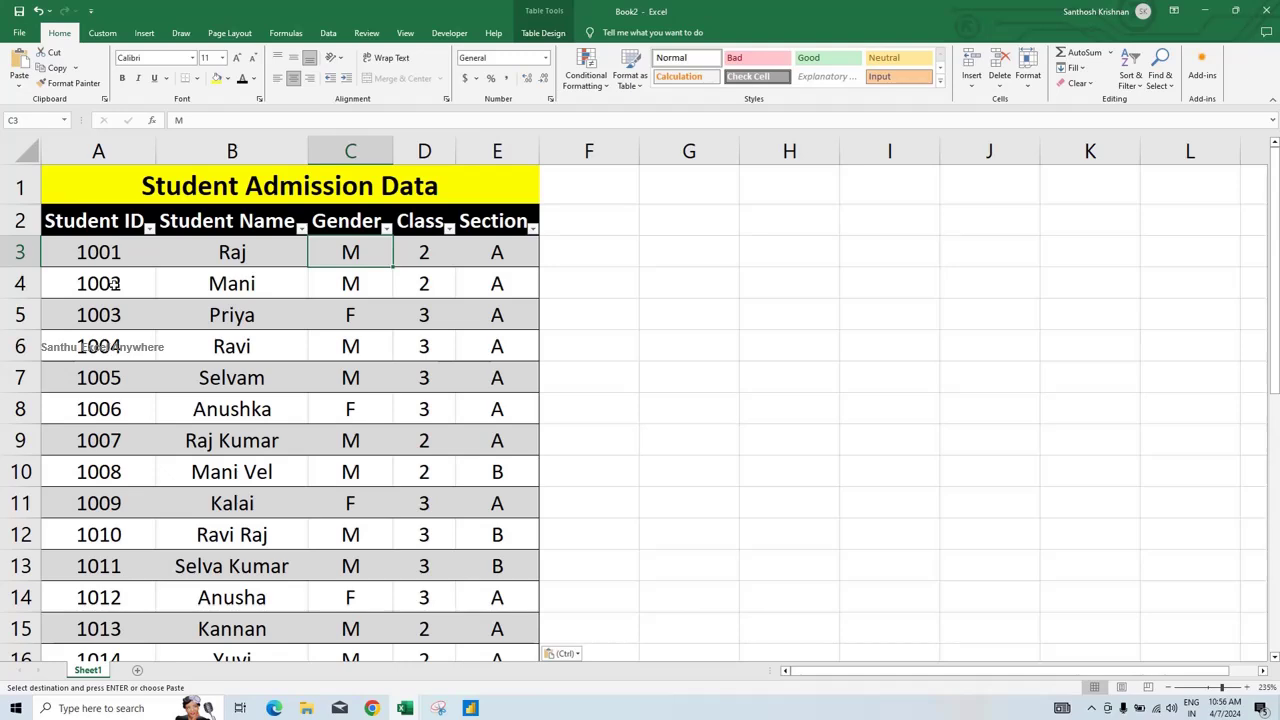
pyautogui.click(98, 221)
# Rename Sheet1 to 'Data Entry' and select the whole student table
pyautogui.doubleClick(88, 670)
pyautogui.write('Da')
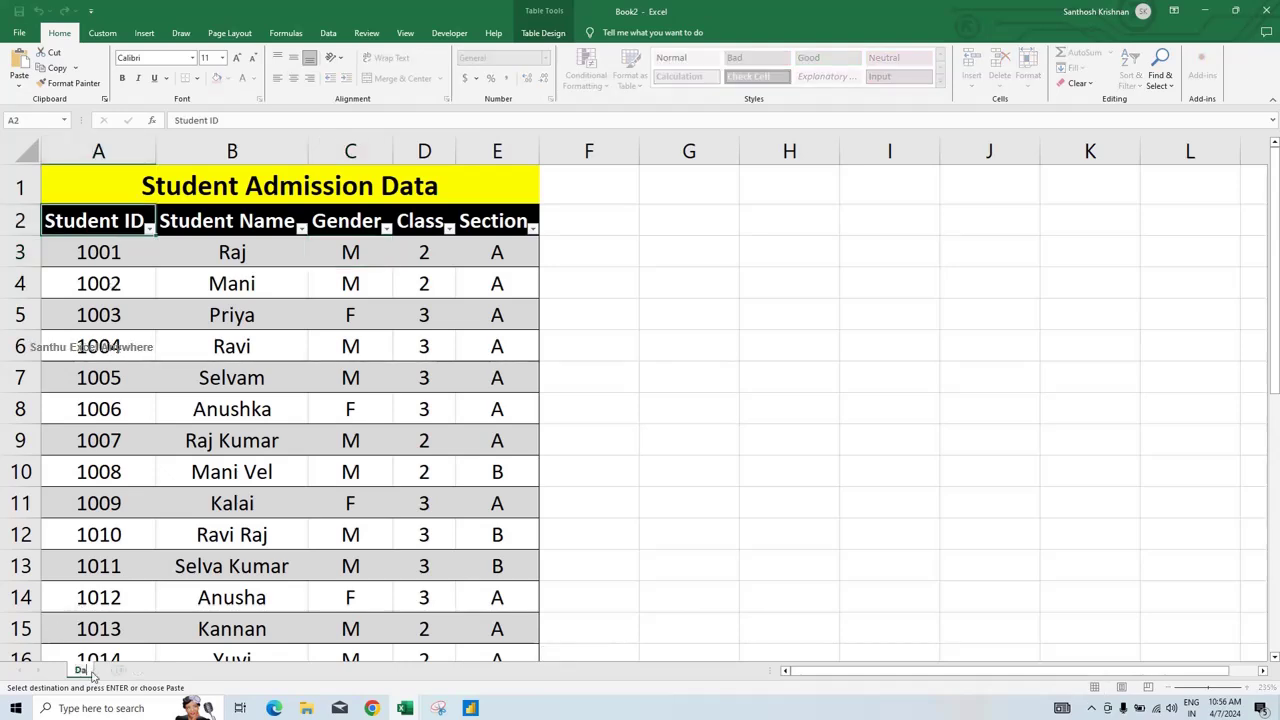
pyautogui.write('ta Entry')
pyautogui.press('Return')
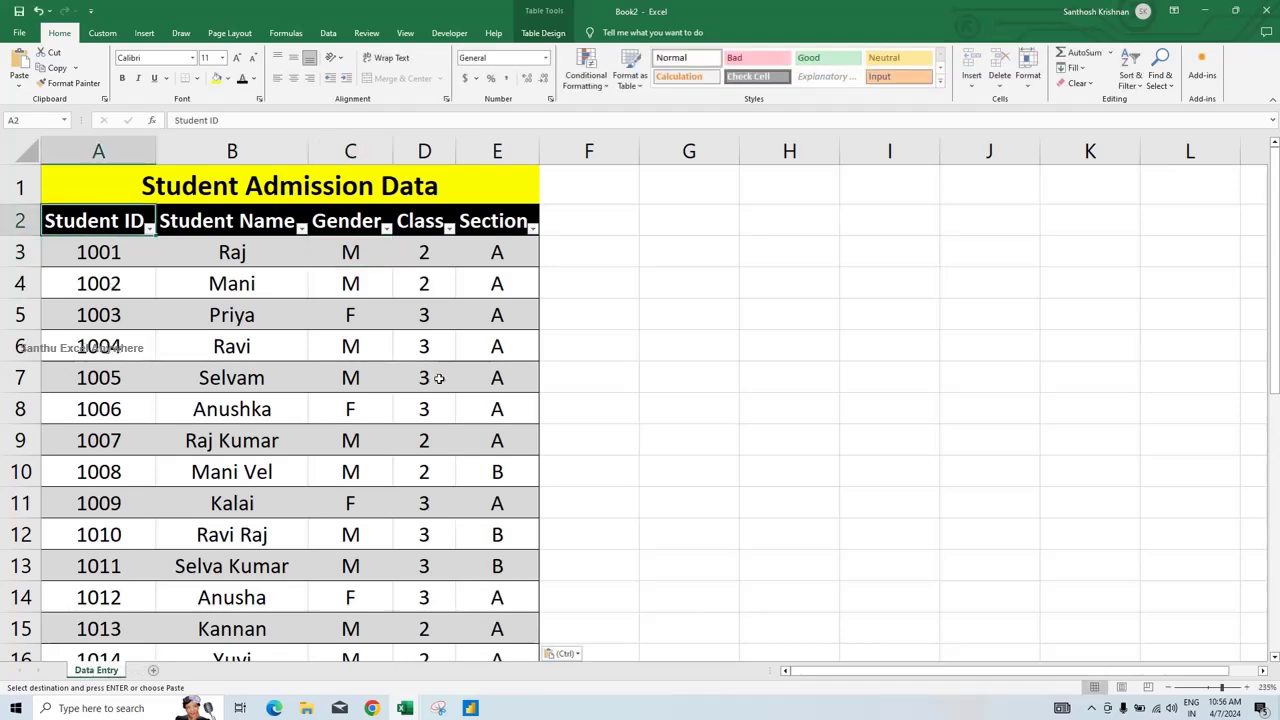
pyautogui.hotkey('ctrl', 'shift', 'Right')
pyautogui.hotkey('ctrl', 'shift', 'Down')
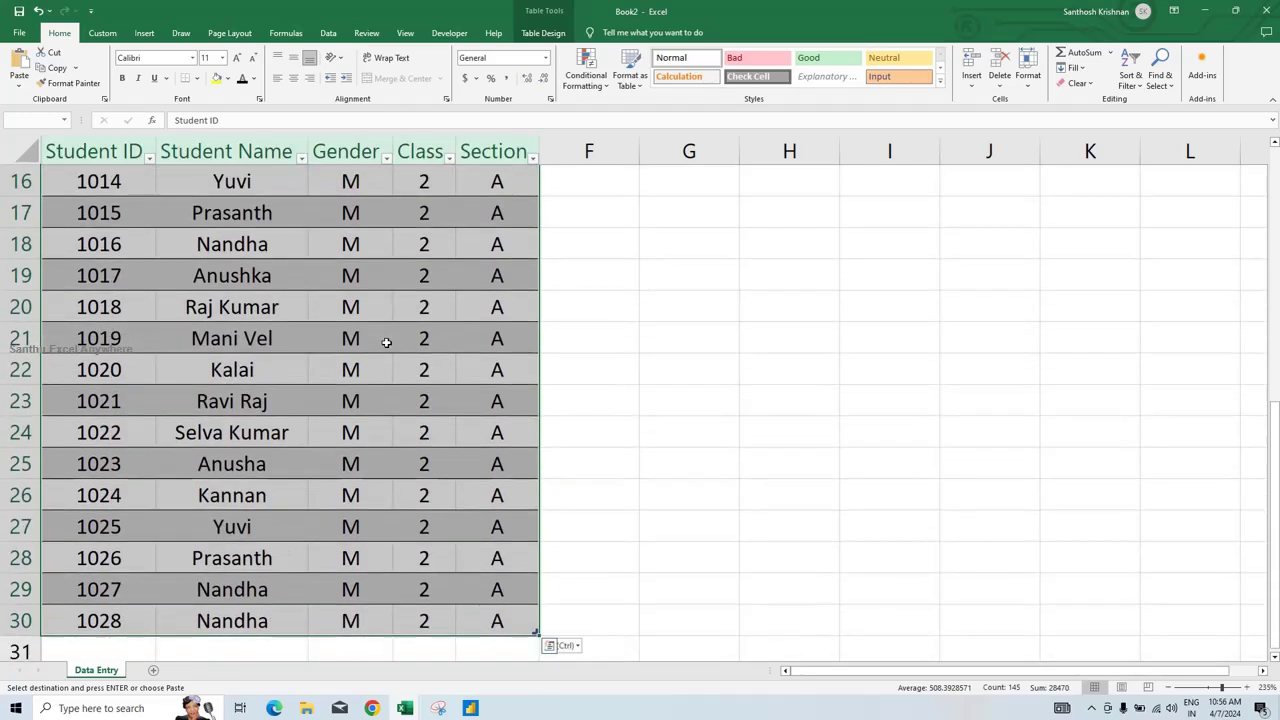
pyautogui.click(144, 33)
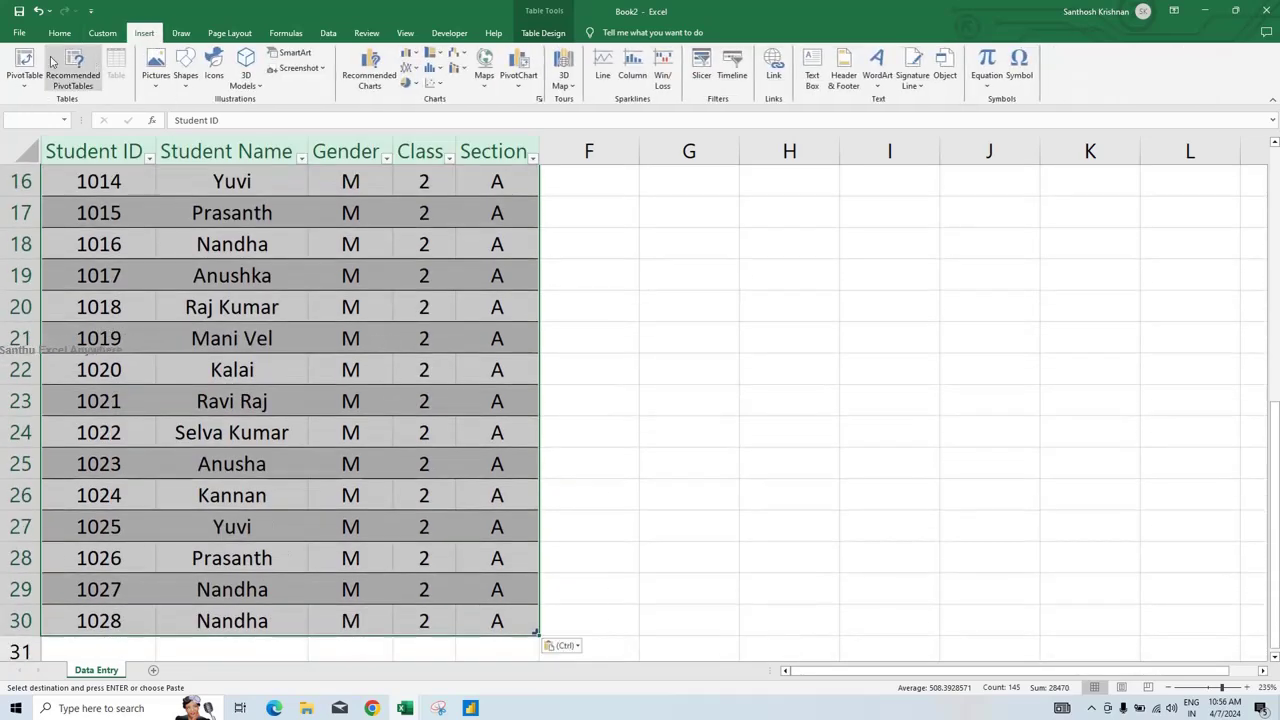
# Insert a PivotTable from Table2 on a new worksheet renamed 'Summary'
pyautogui.click(25, 65)
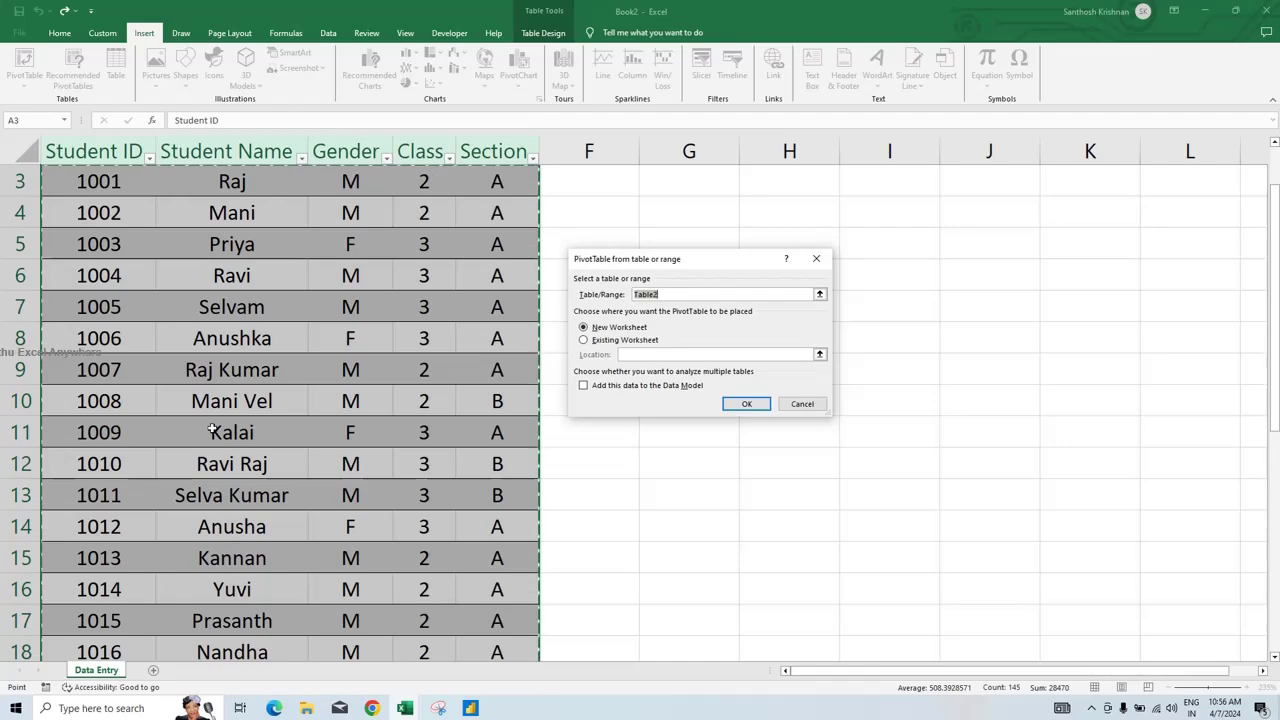
pyautogui.click(746, 403)
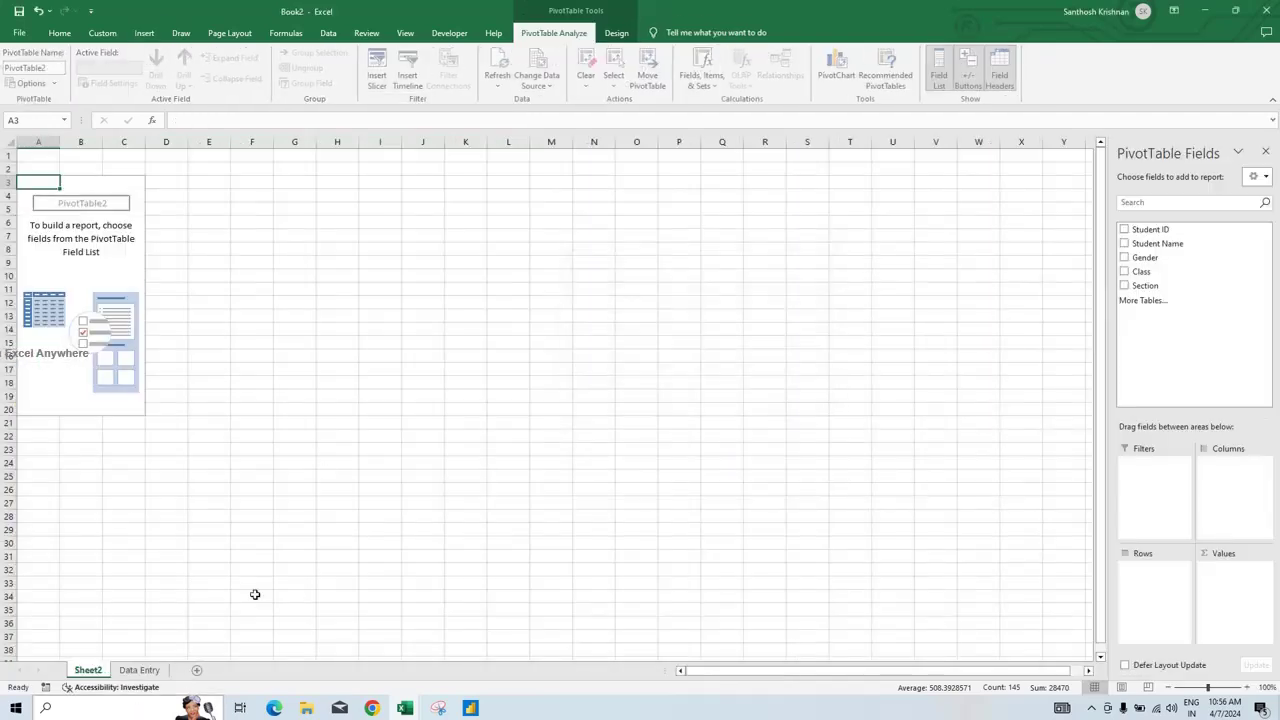
pyautogui.doubleClick(88, 670)
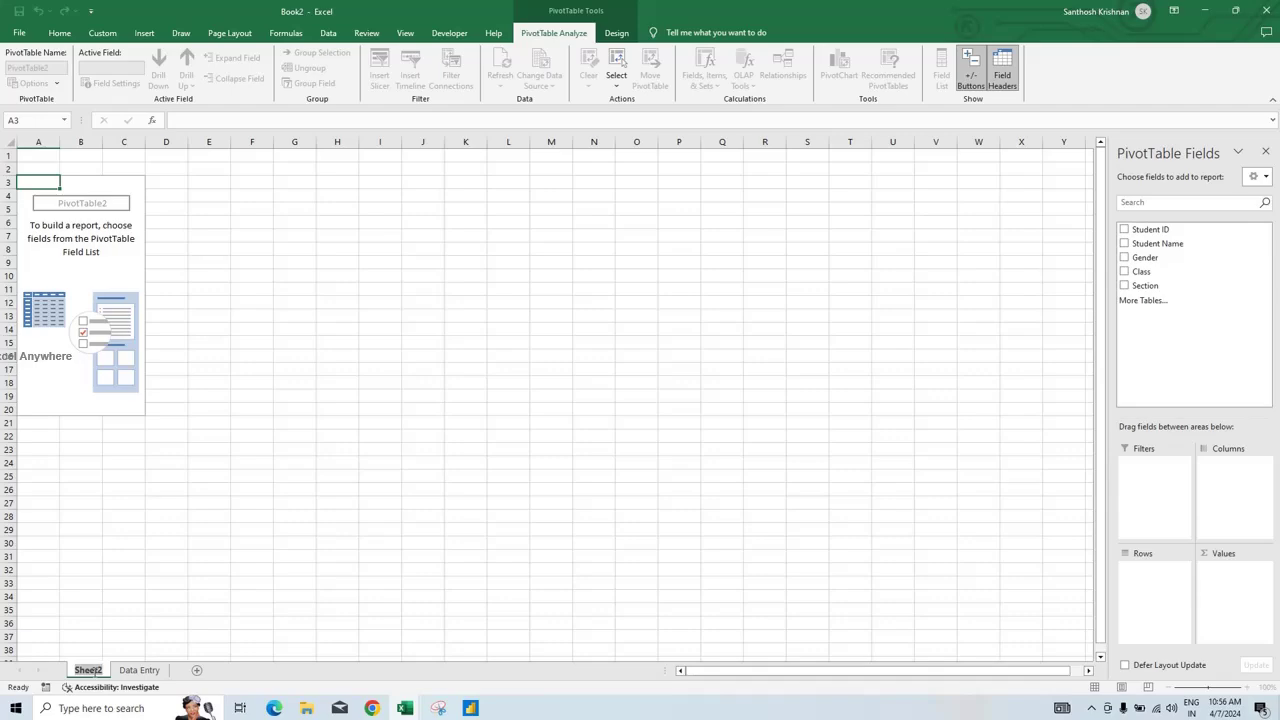
pyautogui.write('Summary')
pyautogui.press('Return')
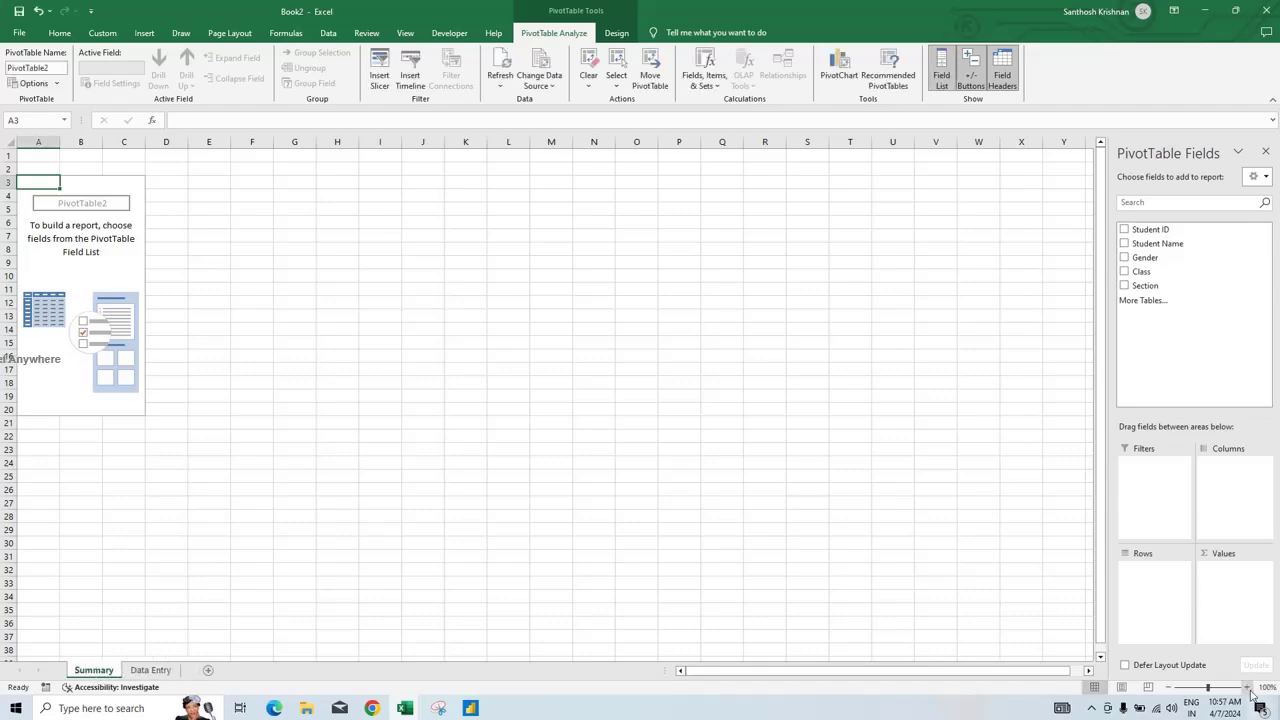
pyautogui.click(1248, 688)
pyautogui.click(1248, 688)
pyautogui.click(1248, 688)
# Build the PivotTable with Class and Section as rows and Sum of Student ID as values
pyautogui.click(1248, 688)
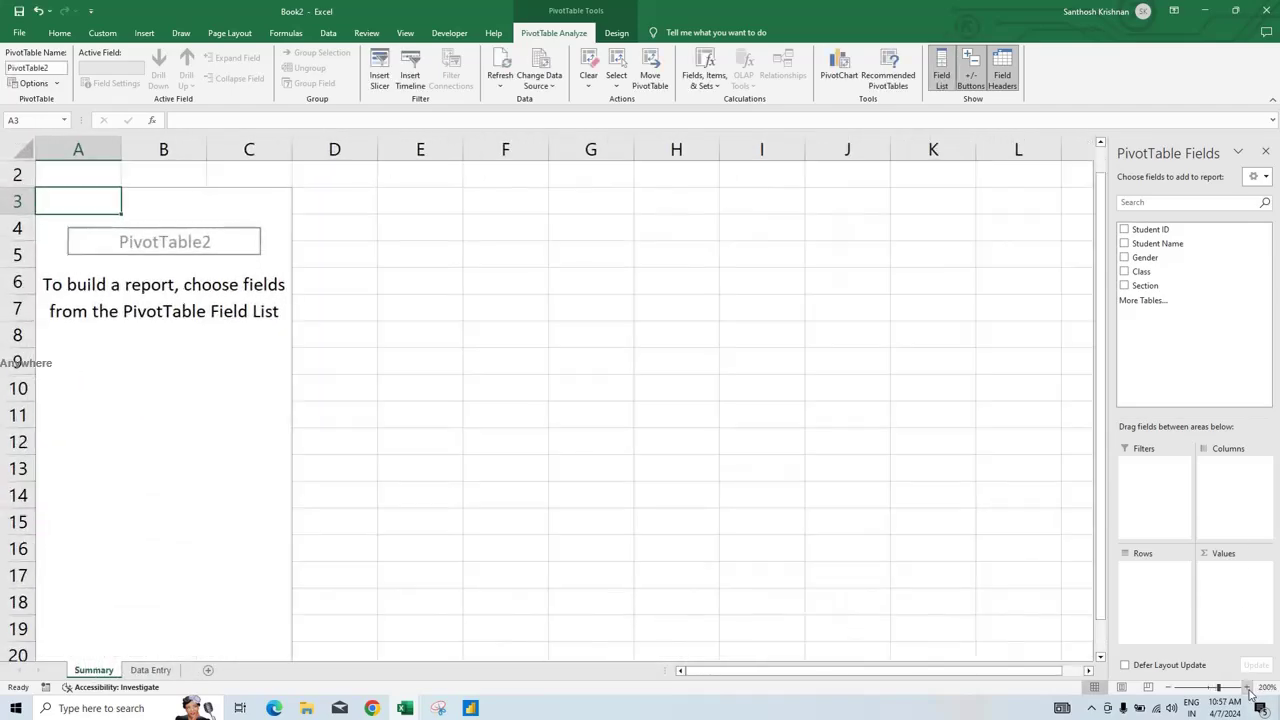
pyautogui.click(1248, 688)
pyautogui.moveTo(1141, 271); pyautogui.dragTo(1158, 575)
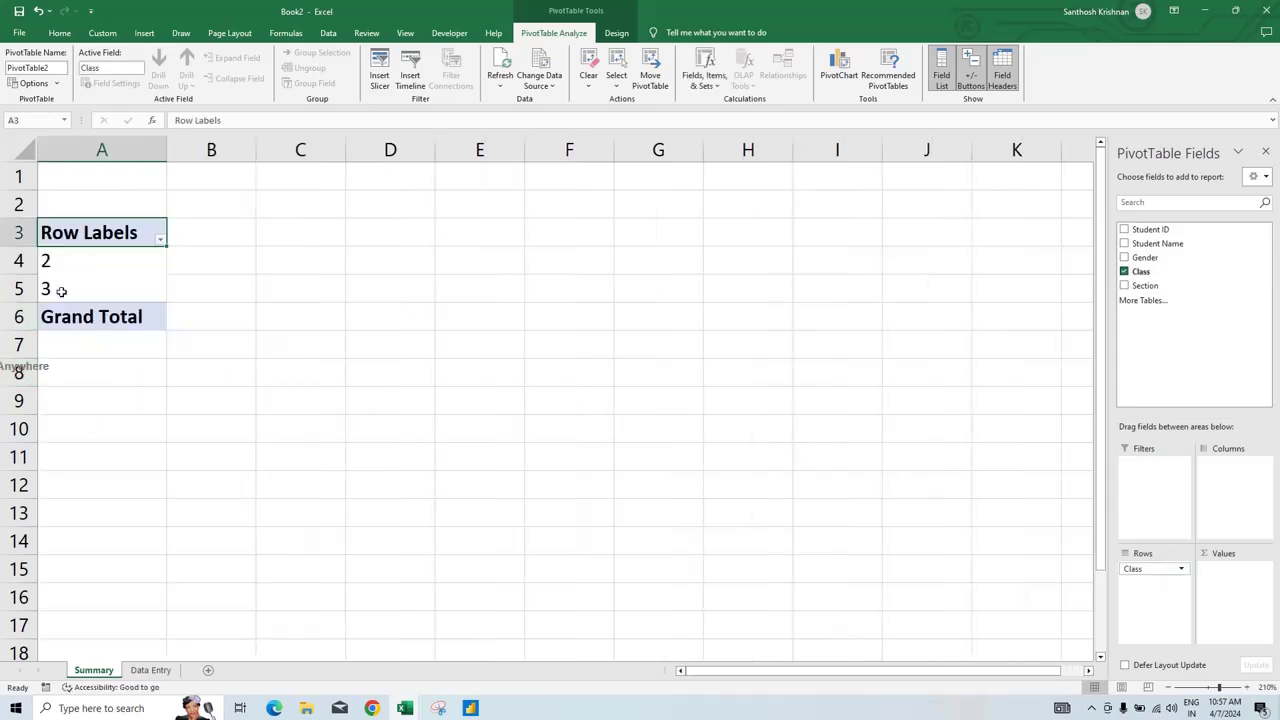
pyautogui.moveTo(1145, 286)
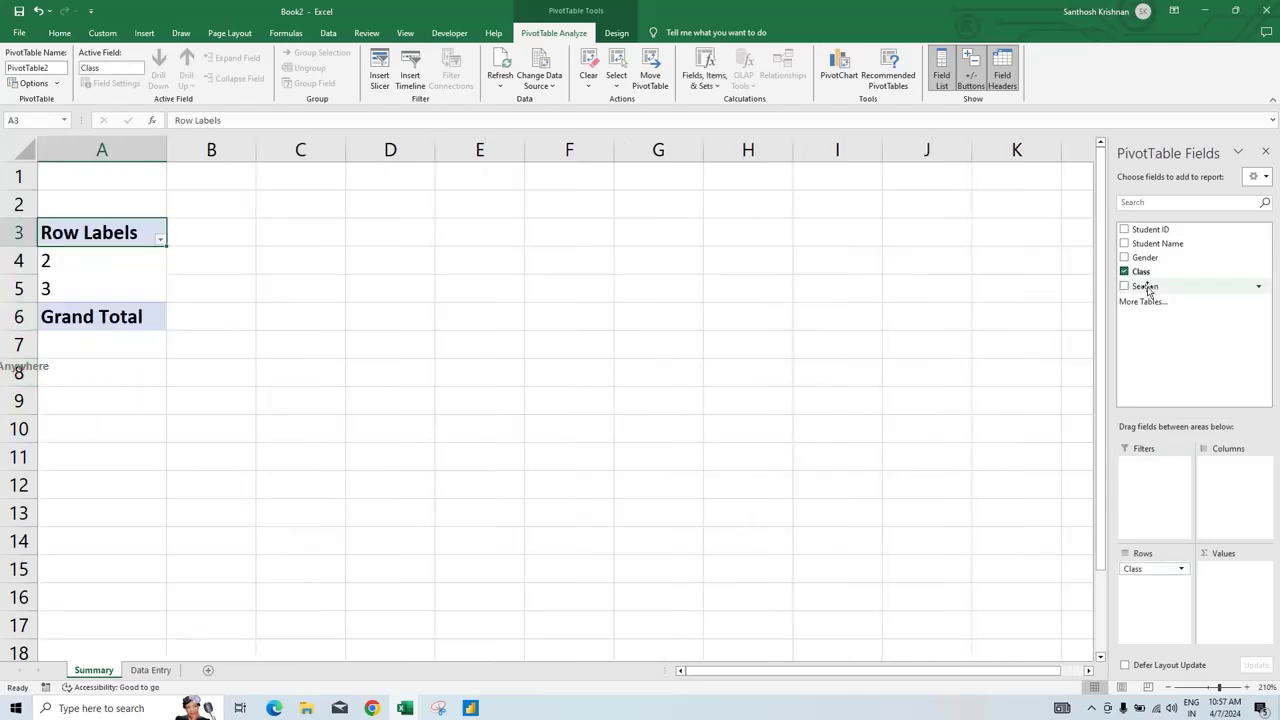
pyautogui.moveTo(1148, 289); pyautogui.dragTo(1158, 600)
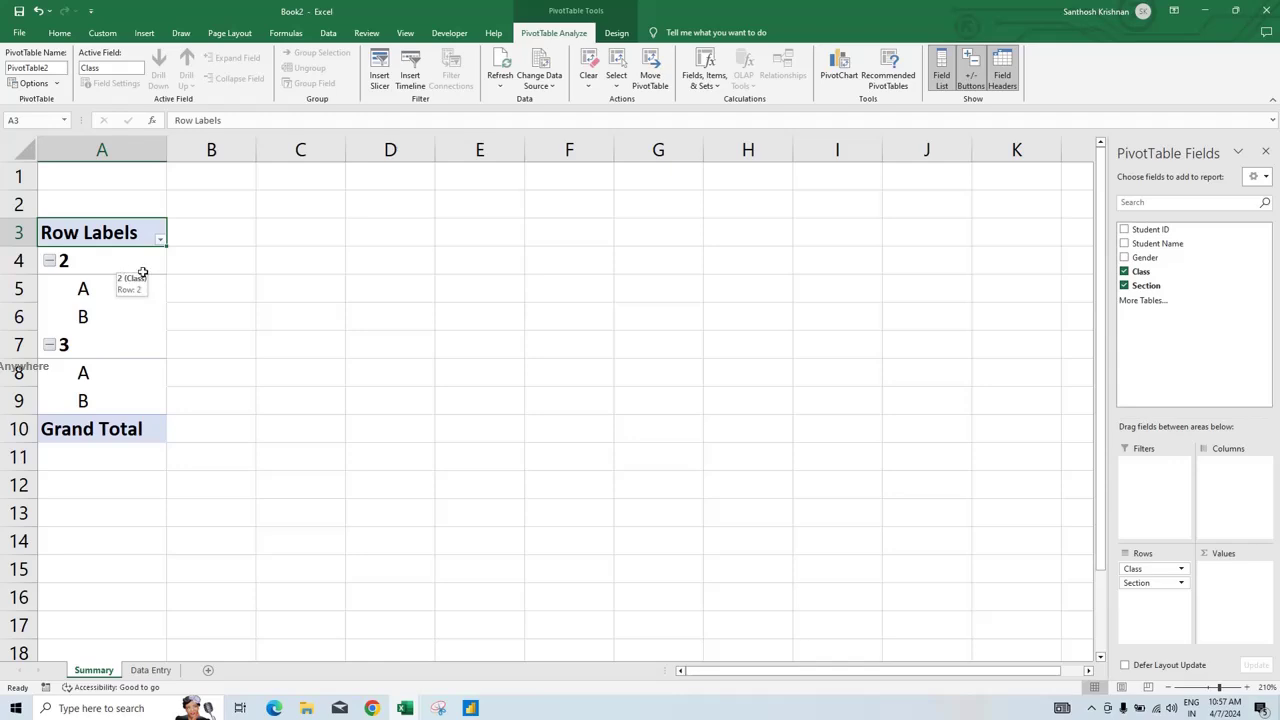
pyautogui.moveTo(1150, 230)
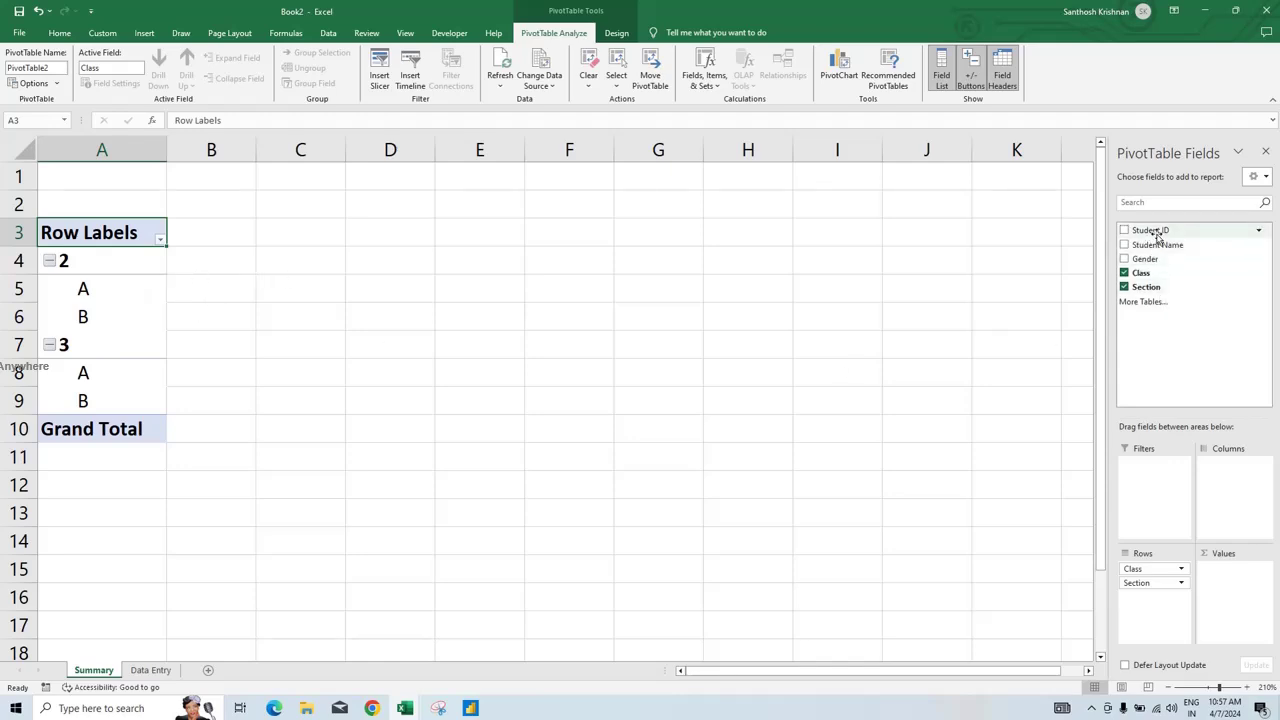
pyautogui.moveTo(1157, 234); pyautogui.dragTo(1235, 578)
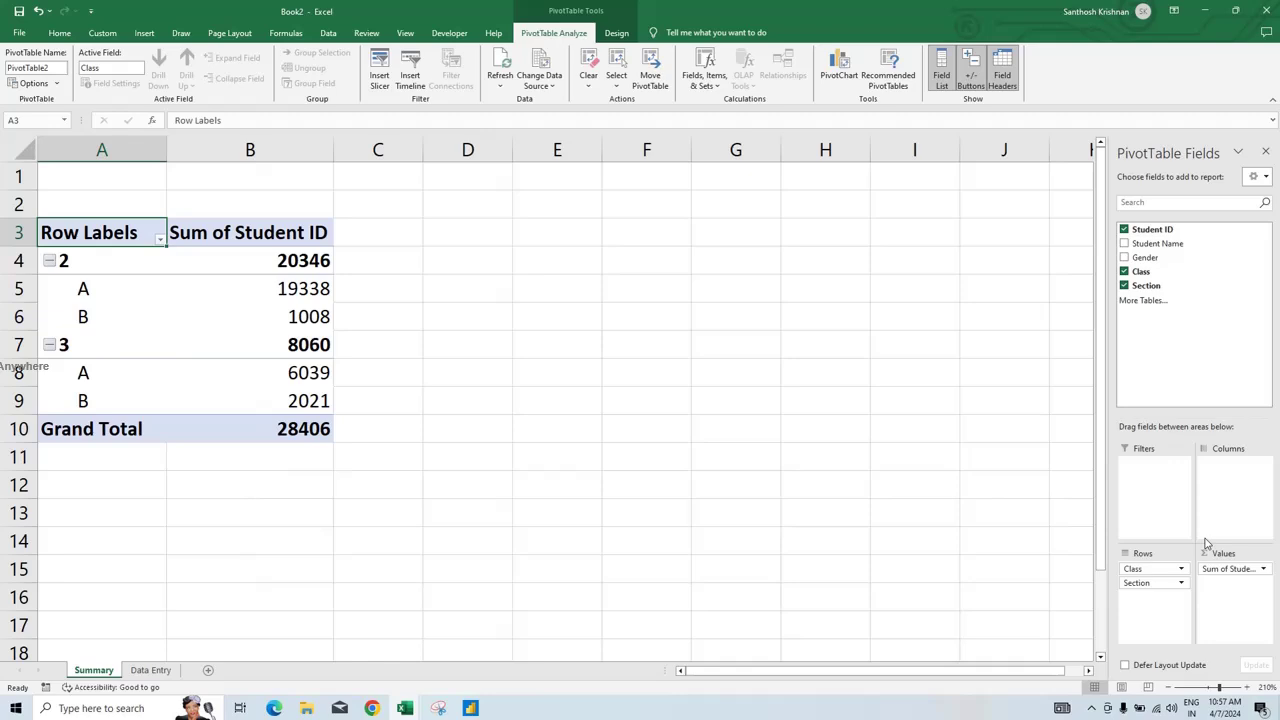
# Change the Student ID value field to summarise by Count instead of Sum
pyautogui.click(1259, 569)
pyautogui.click(1240, 549)
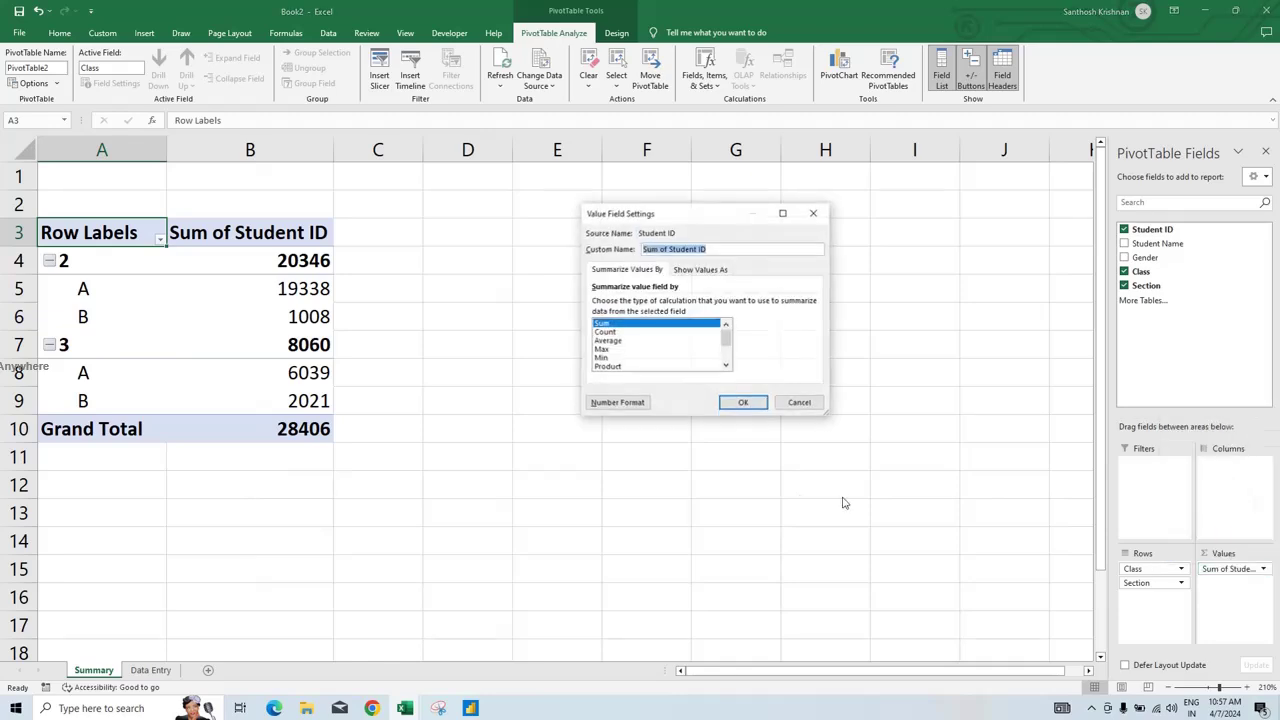
pyautogui.click(608, 332)
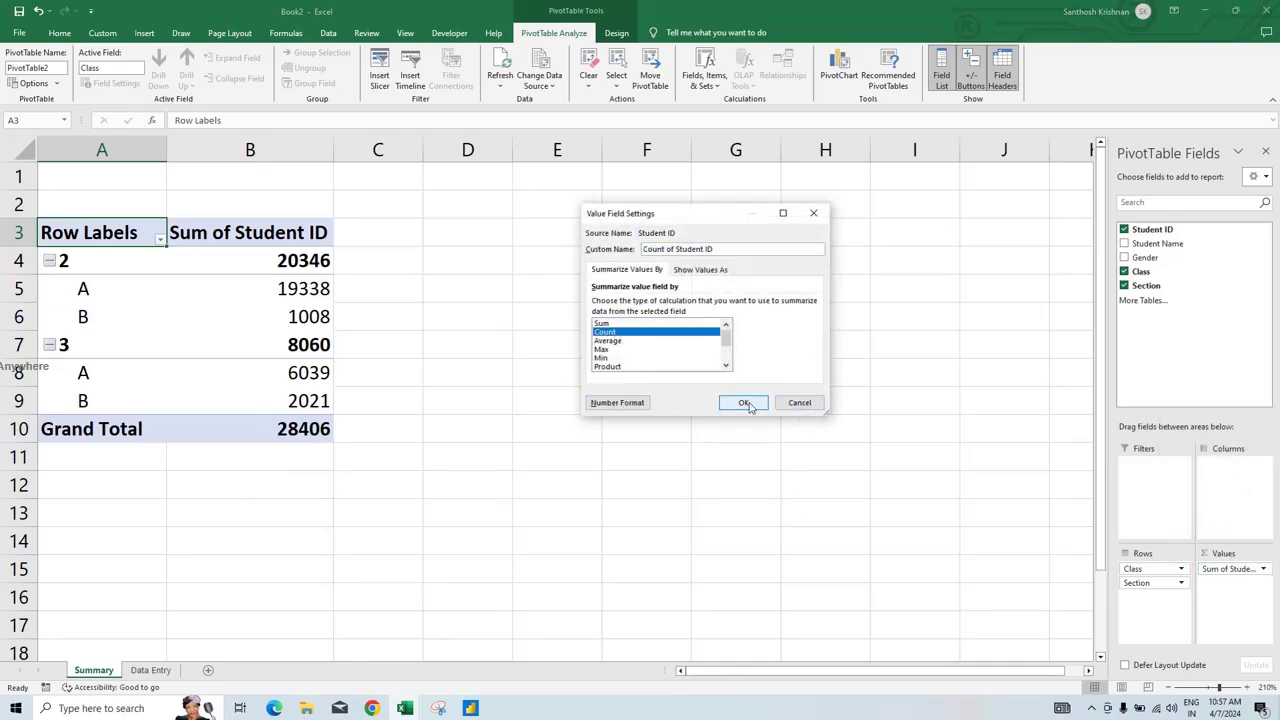
pyautogui.click(745, 403)
# Review the counts: Class 2 totals 20 with section B at 1; Class 3 has A 6, B 2
pyautogui.click(95, 263)
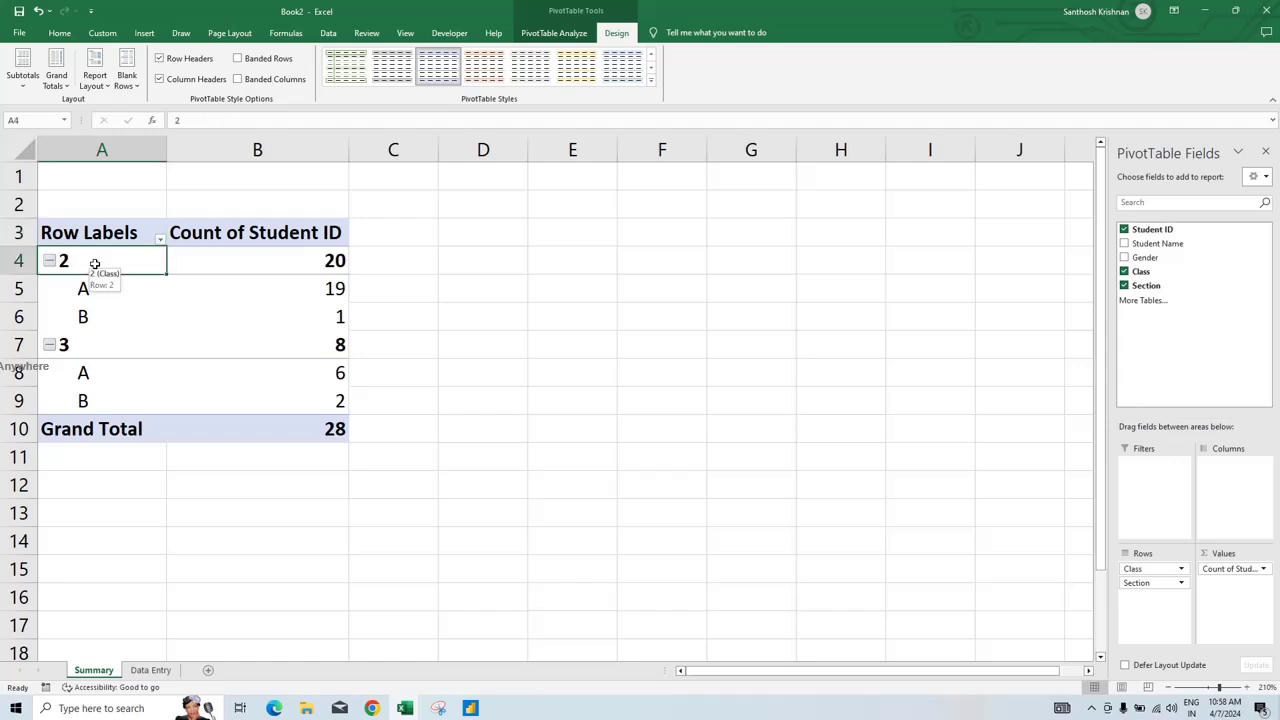
pyautogui.click(285, 267)
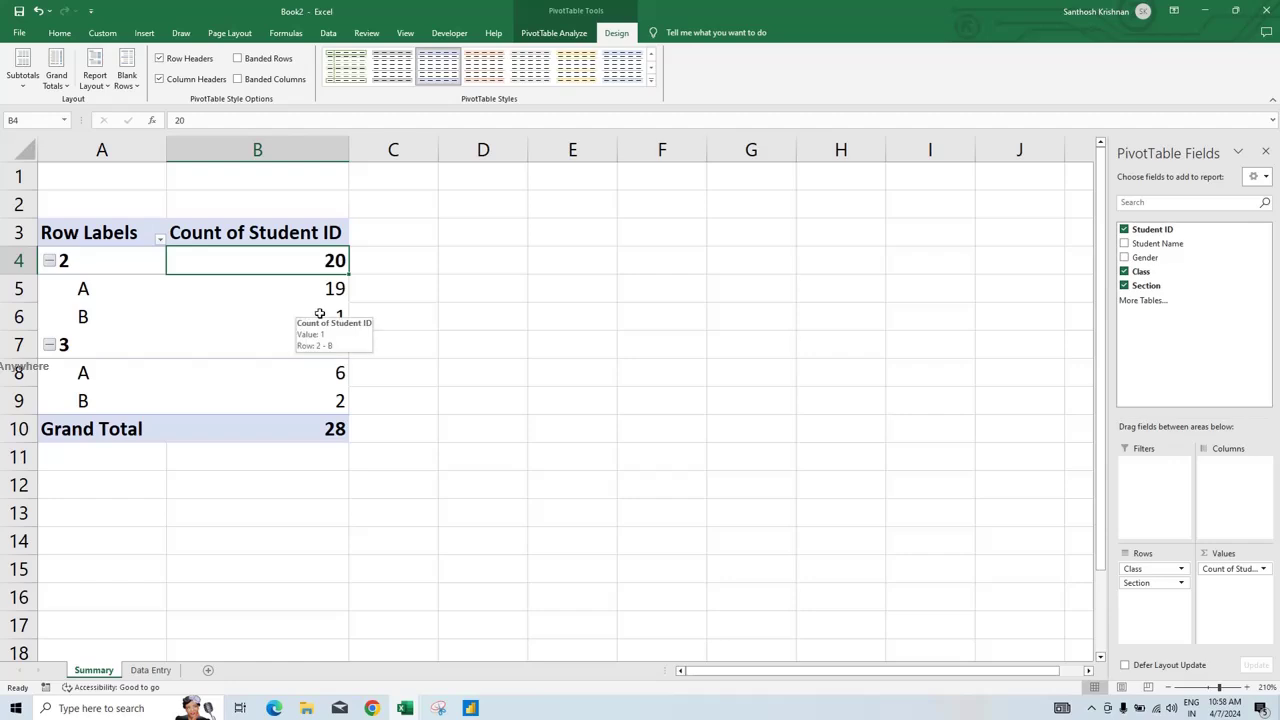
pyautogui.click(322, 314)
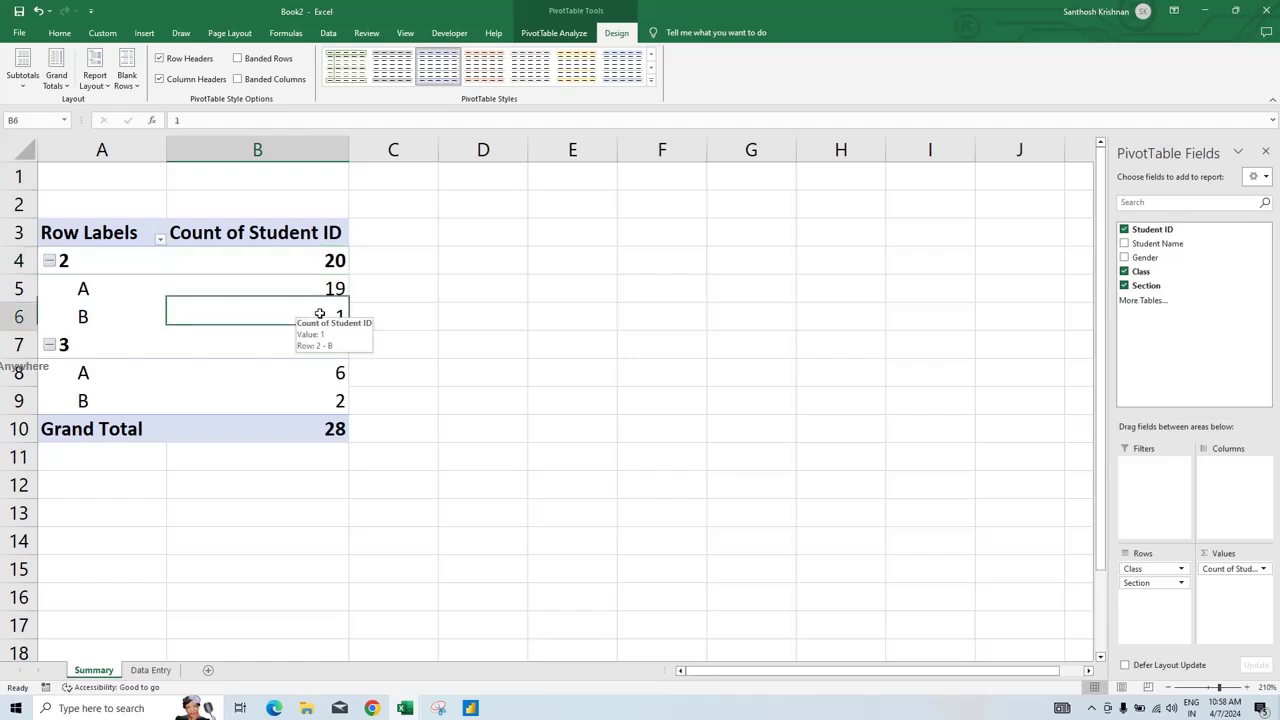
pyautogui.click(140, 354)
pyautogui.click(311, 375)
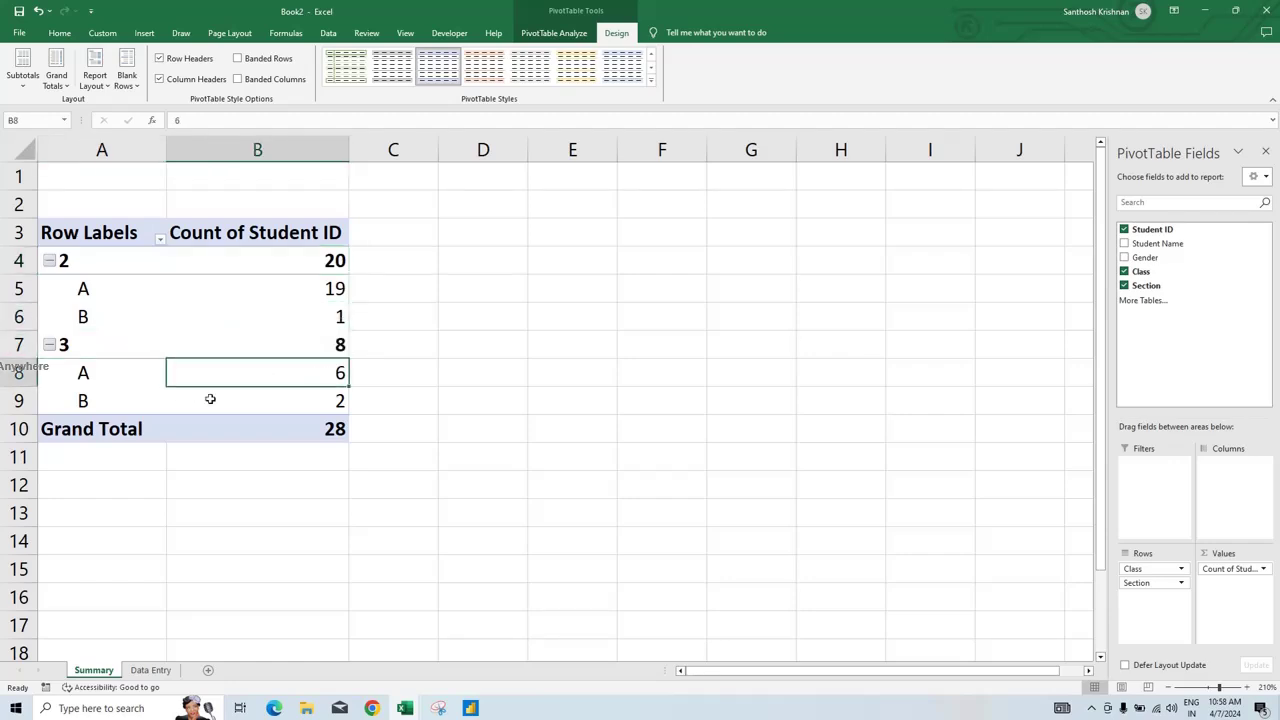
pyautogui.click(322, 402)
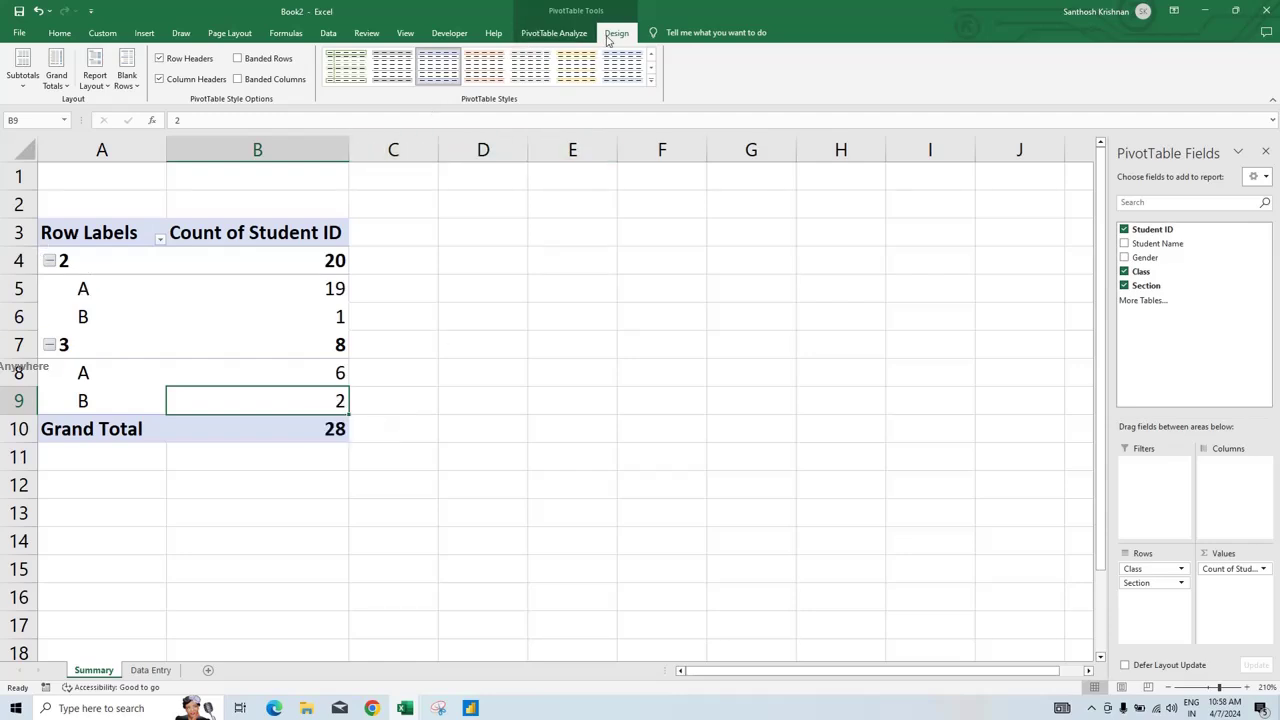
# Show the PivotTable in tabular form and remove the Class subtotal rows
pyautogui.click(96, 82)
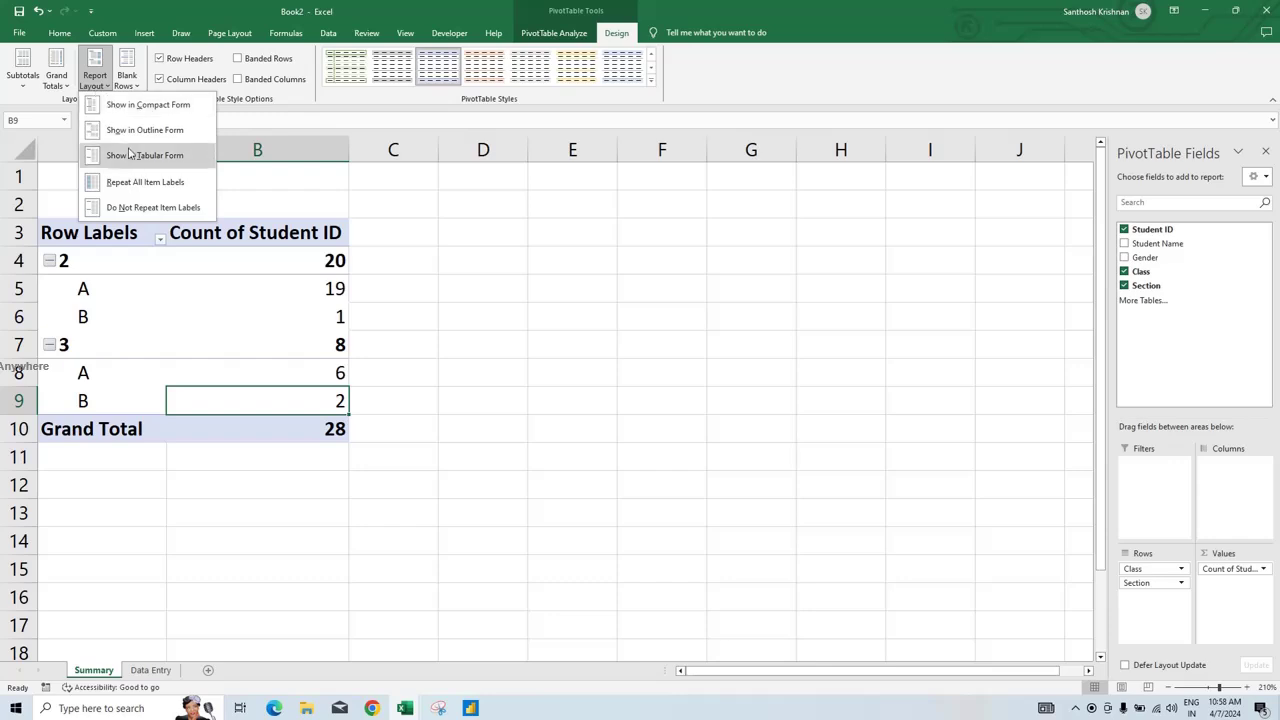
pyautogui.click(132, 153)
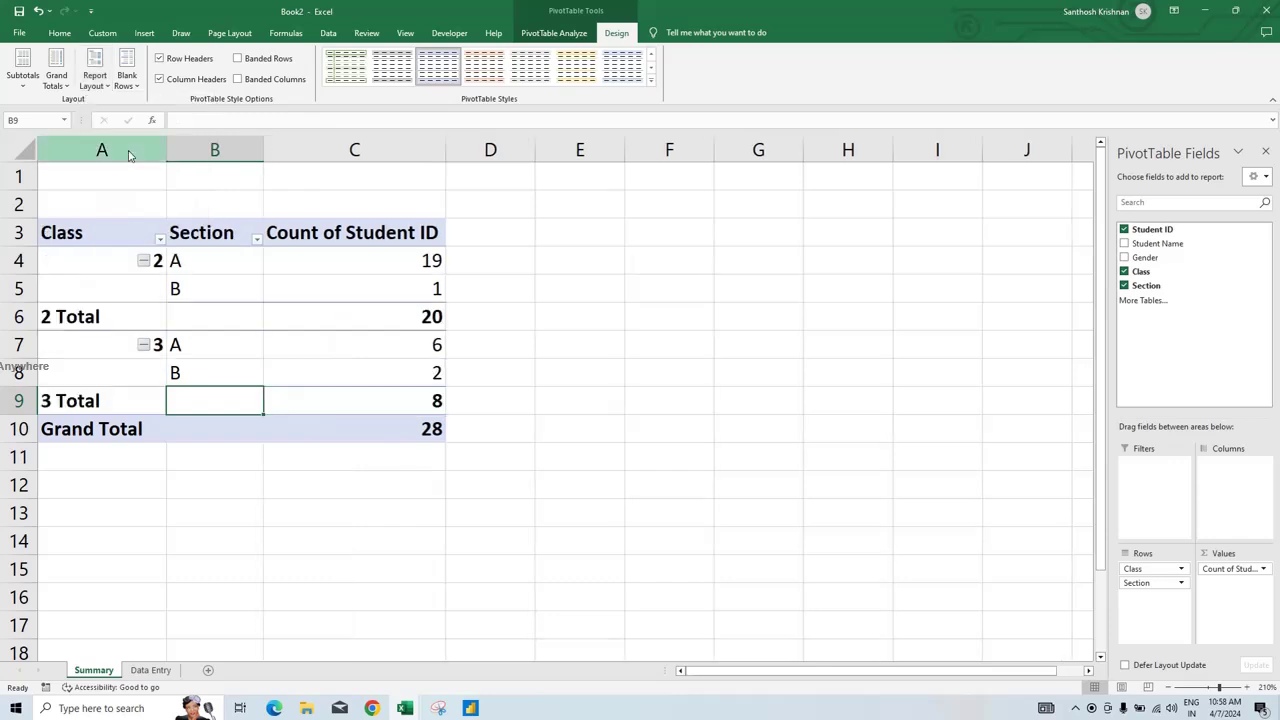
pyautogui.rightClick(93, 309)
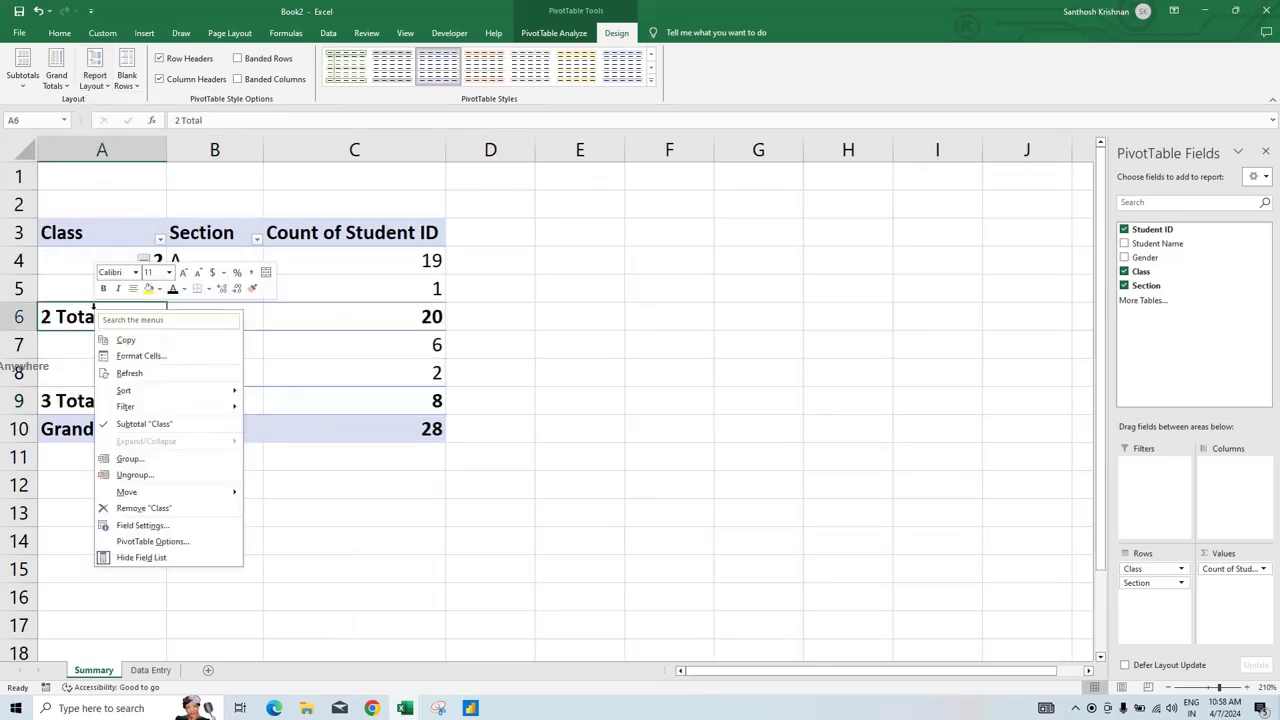
pyautogui.click(127, 429)
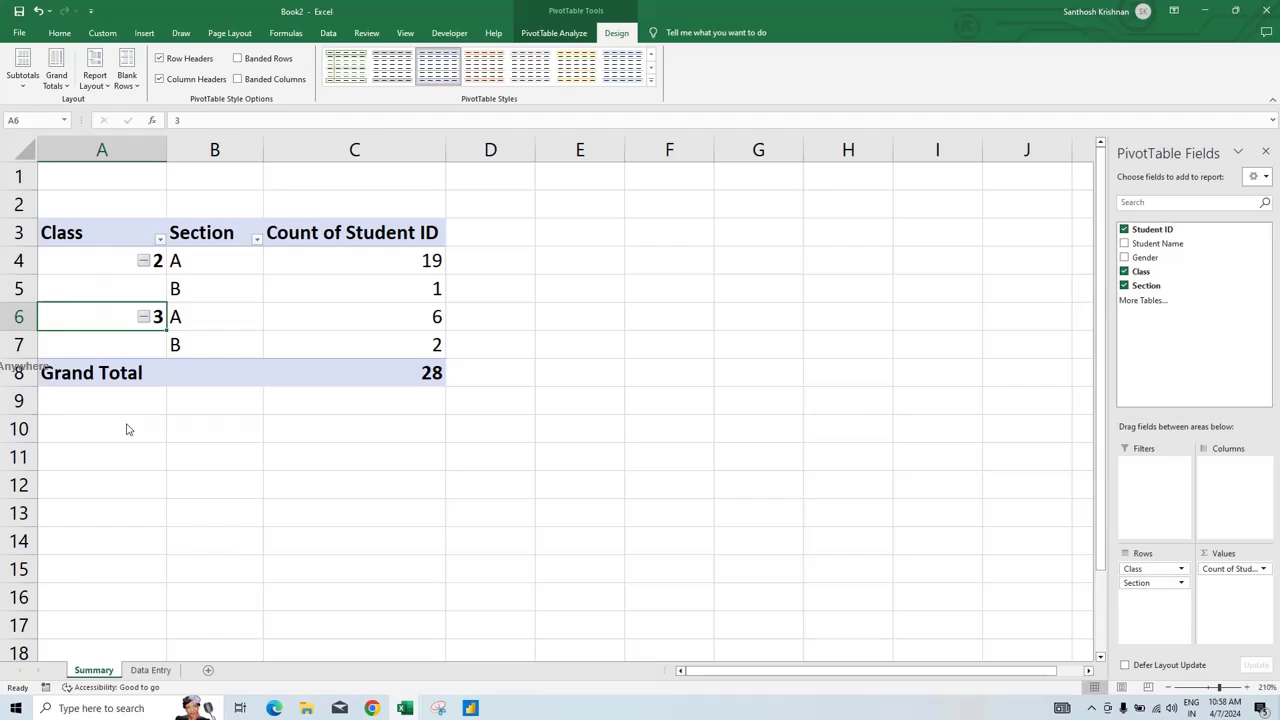
# Rename the value column header to 'Count of Student'
pyautogui.click(310, 231)
pyautogui.click(265, 121)
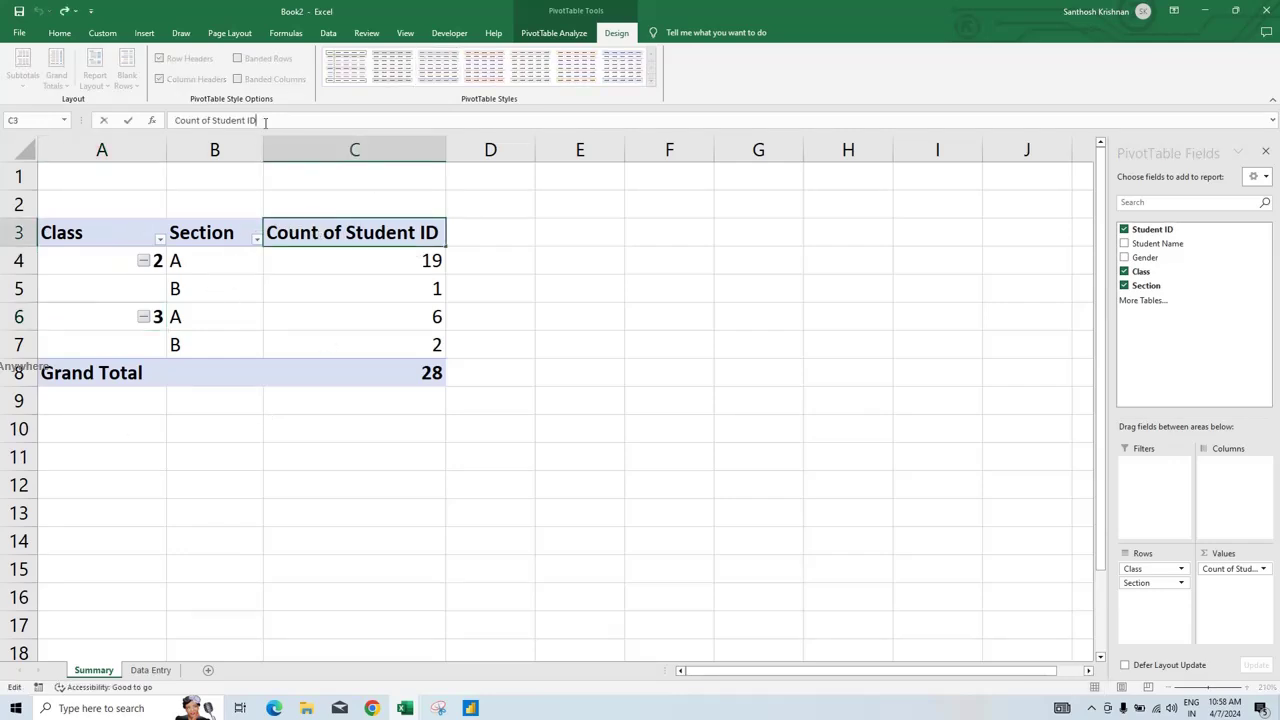
pyautogui.press('Return')
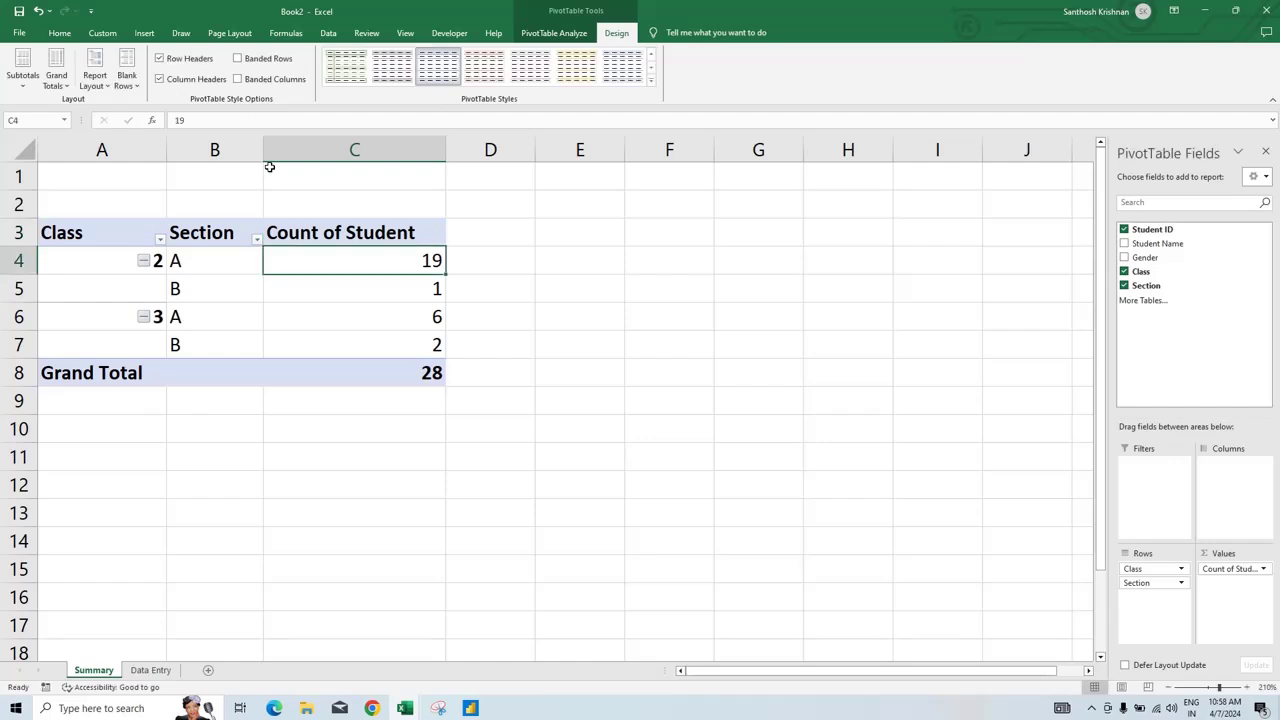
pyautogui.moveTo(142, 243); pyautogui.dragTo(351, 341)
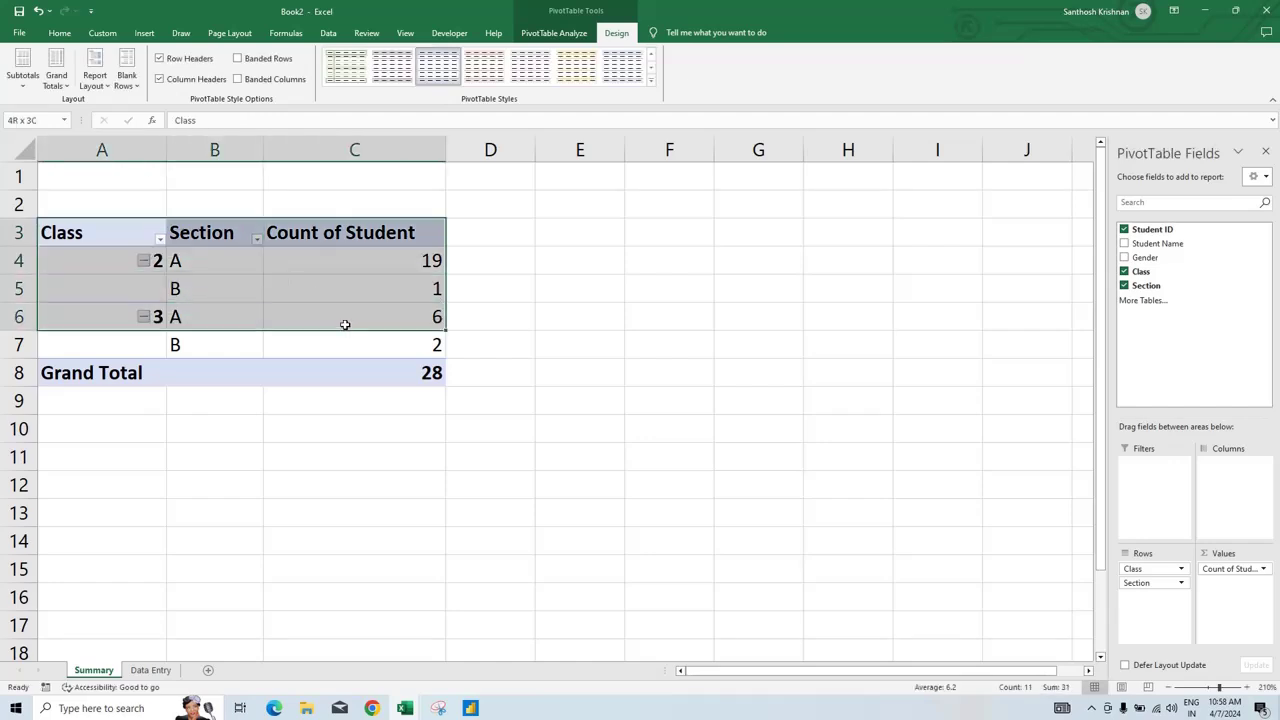
# Insert a clustered column PivotChart, shrink it and place it right of the table
pyautogui.click(144, 32)
pyautogui.click(410, 53)
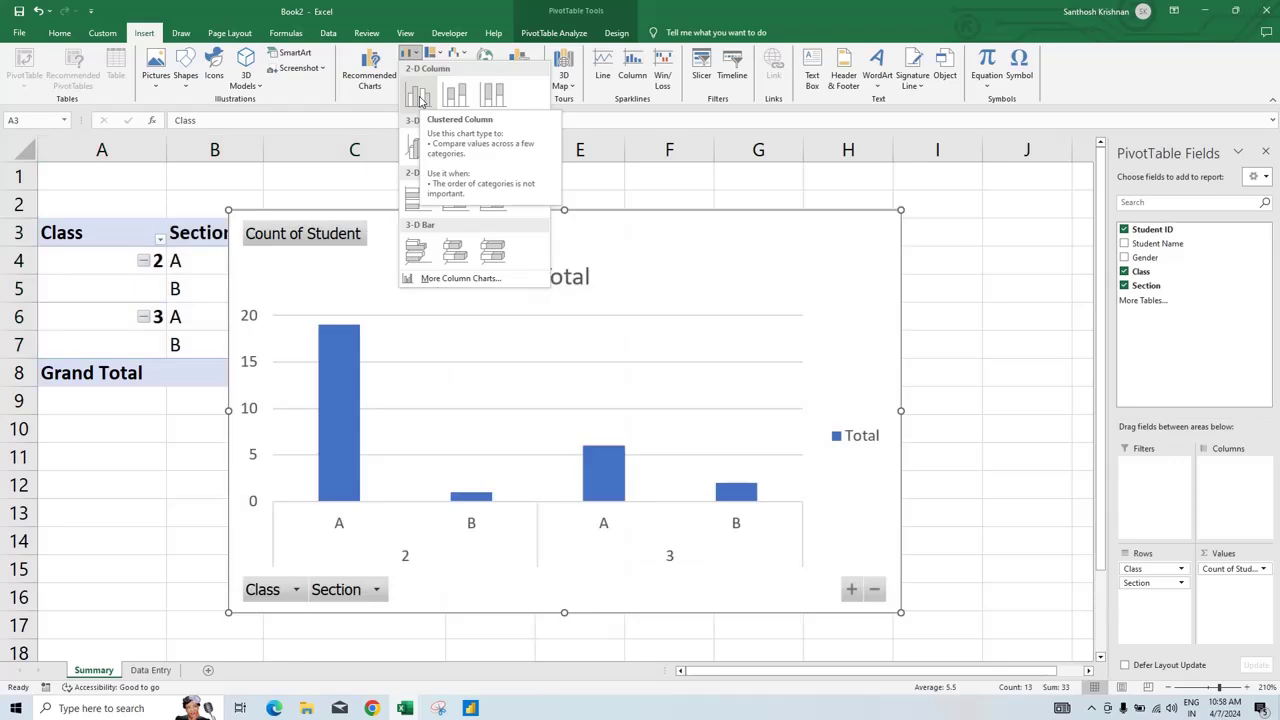
pyautogui.click(419, 97)
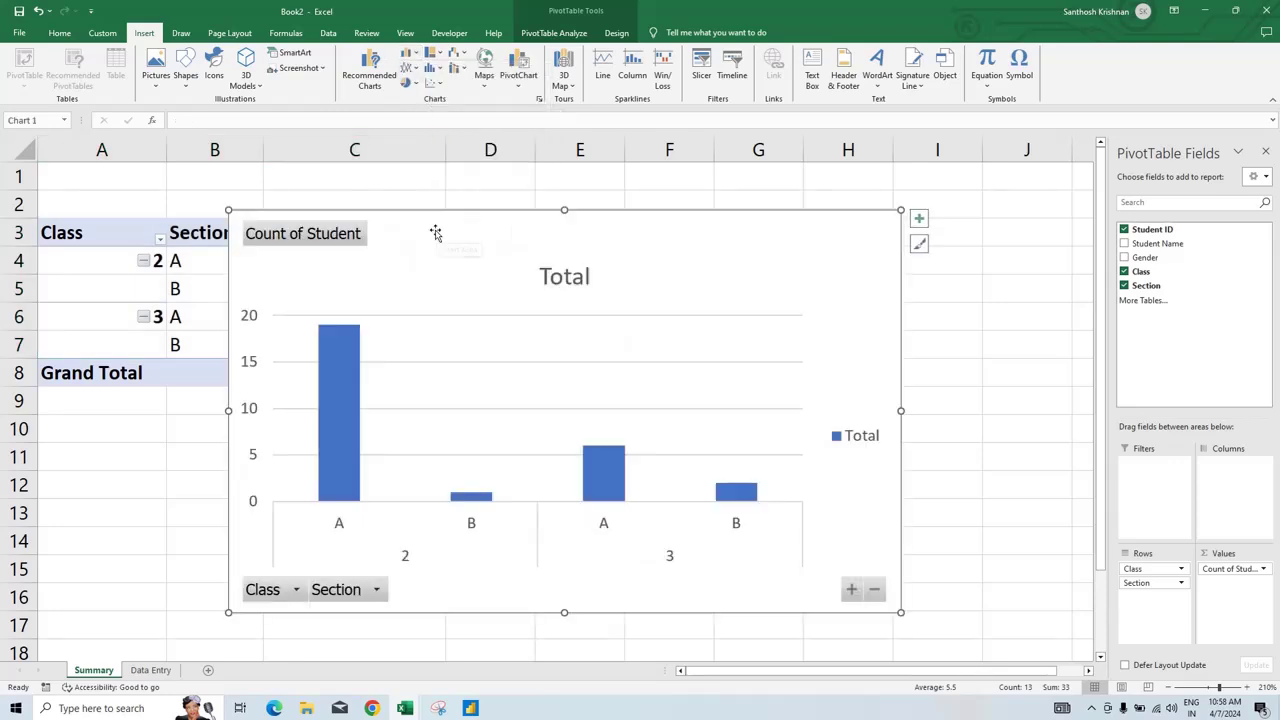
pyautogui.moveTo(228, 211); pyautogui.dragTo(488, 323)
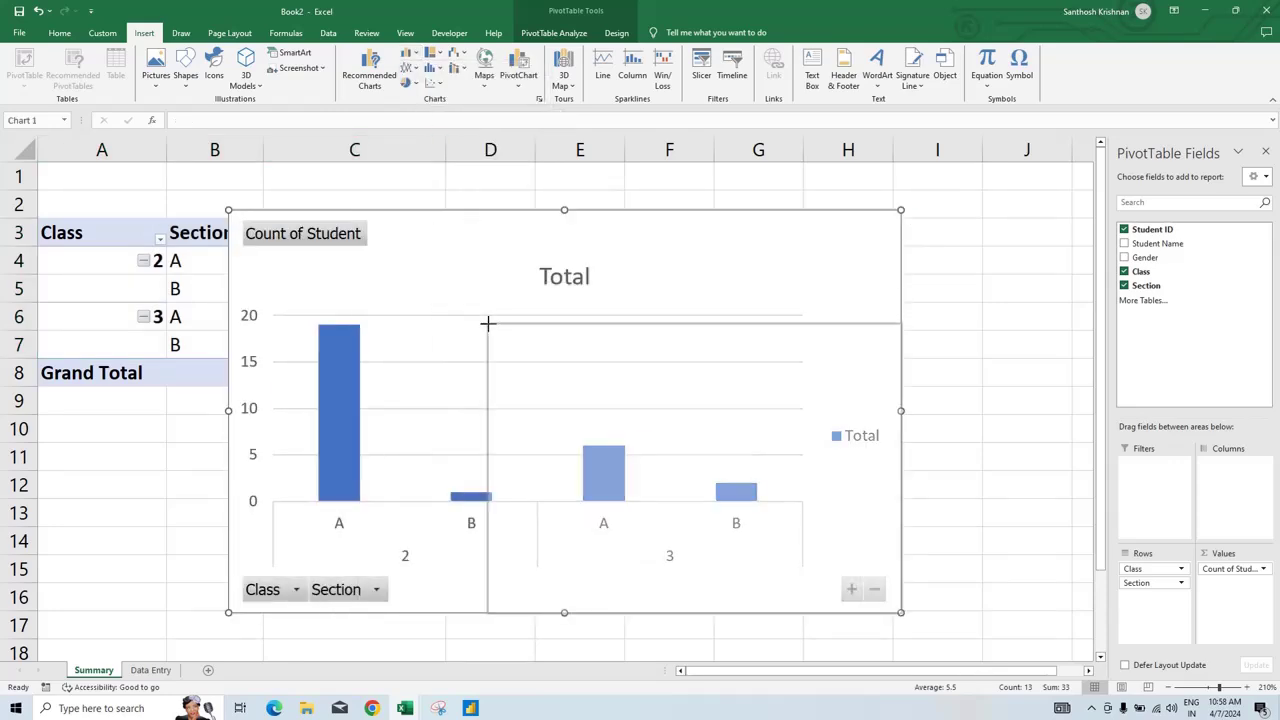
pyautogui.moveTo(663, 334); pyautogui.dragTo(701, 233)
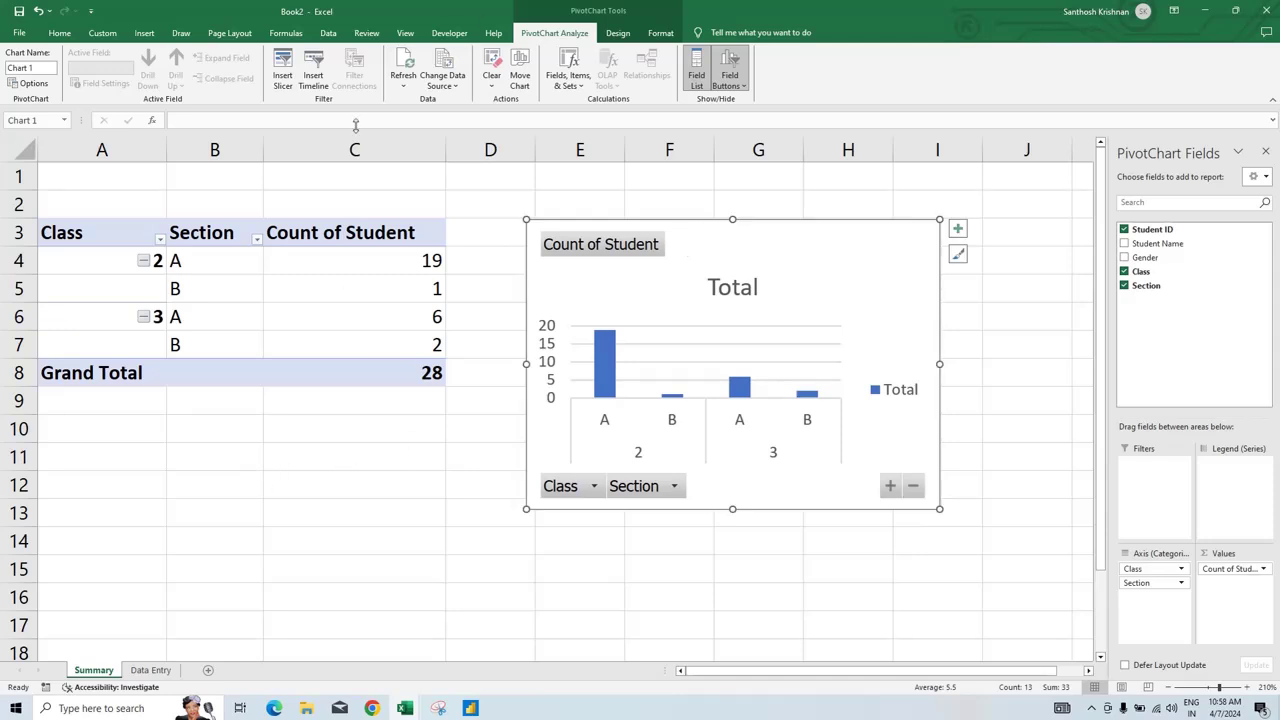
# Hide the sheet gridlines and all field buttons on the chart
pyautogui.click(405, 33)
pyautogui.click(155, 68)
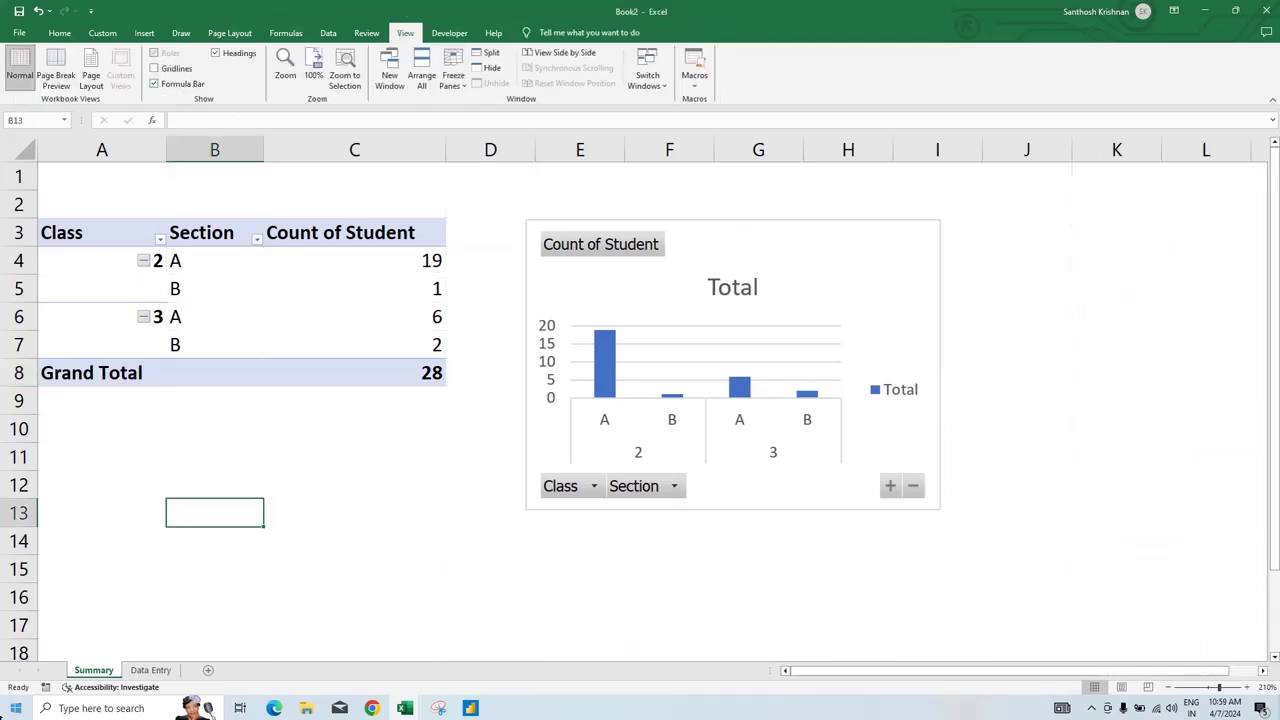
pyautogui.click(693, 290)
pyautogui.rightClick(610, 250)
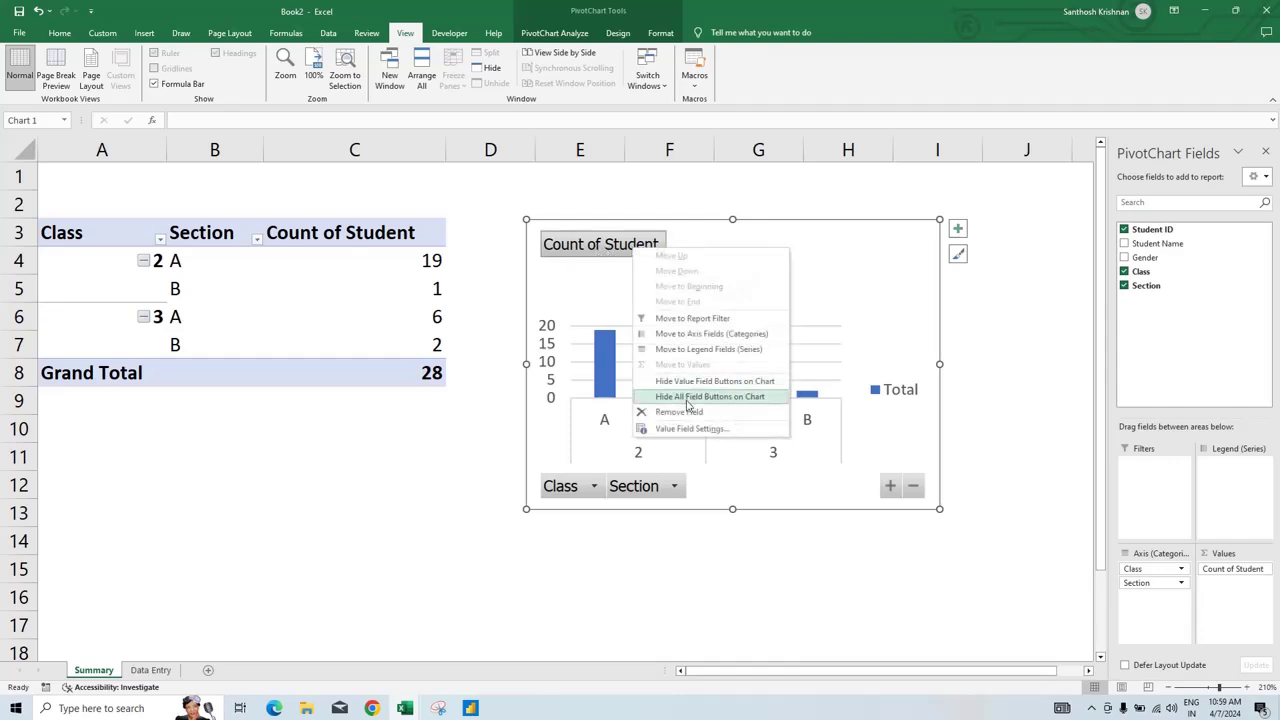
pyautogui.click(688, 397)
pyautogui.click(903, 399)
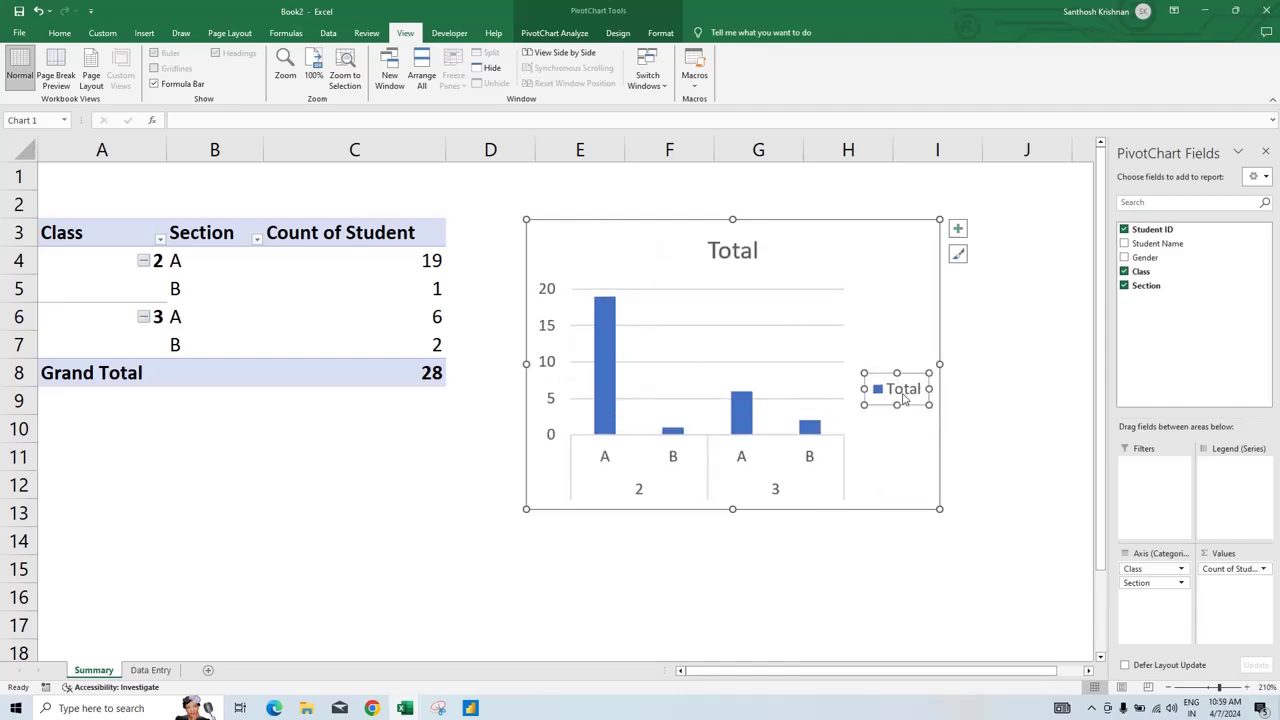
# Delete the legend and retitle the chart 'Total Student by Class' in bold
pyautogui.press('Delete')
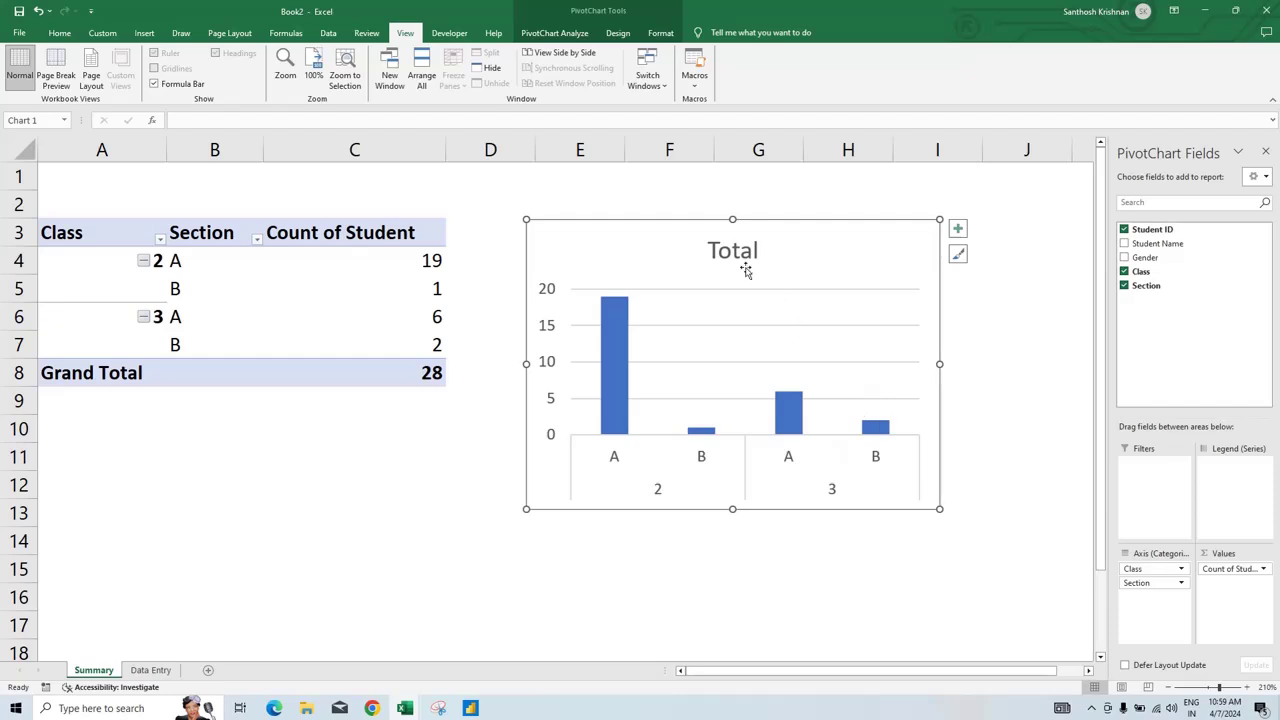
pyautogui.click(745, 266)
pyautogui.doubleClick(735, 253)
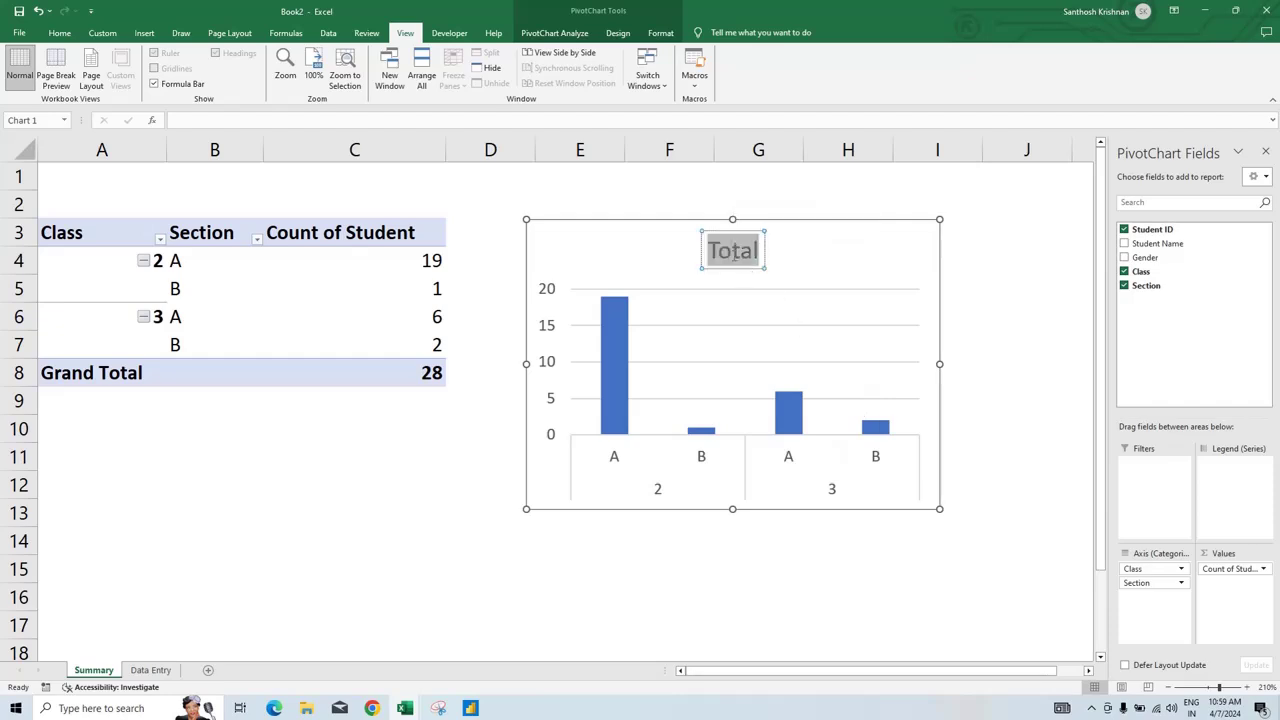
pyautogui.press('BackSpace')
pyautogui.write('Total Stud')
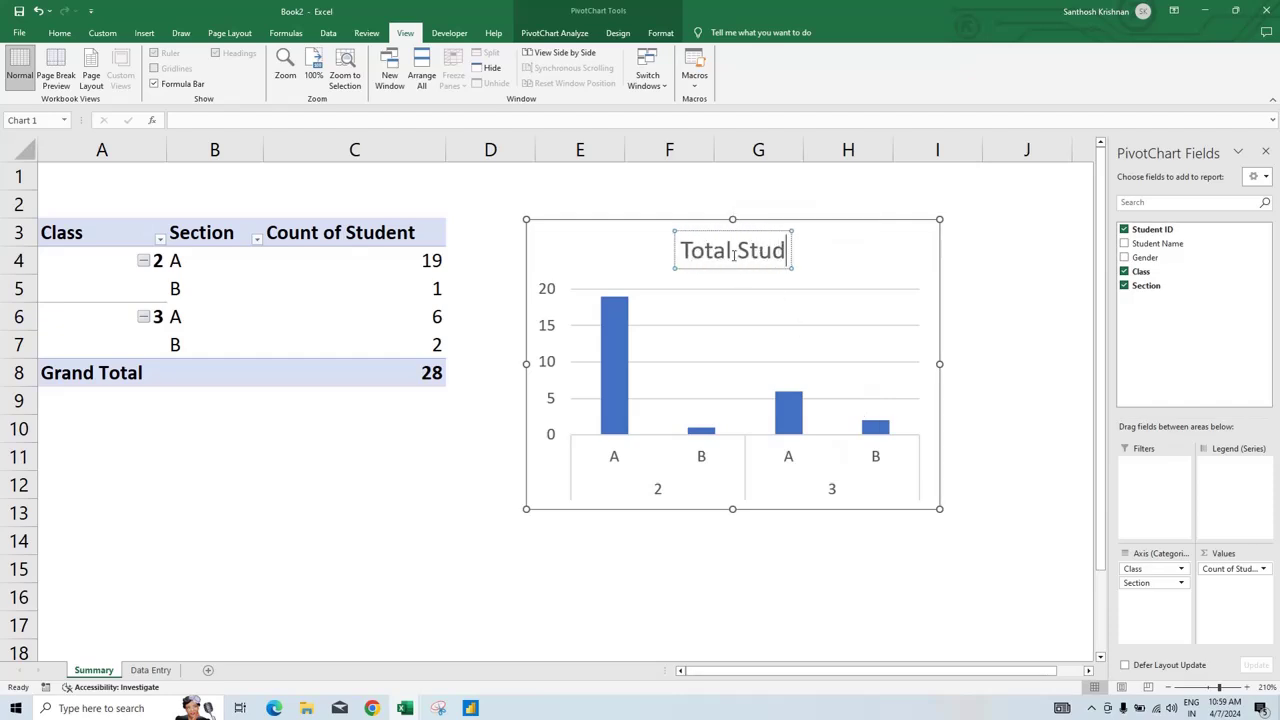
pyautogui.write('ent by')
pyautogui.write(' Cla')
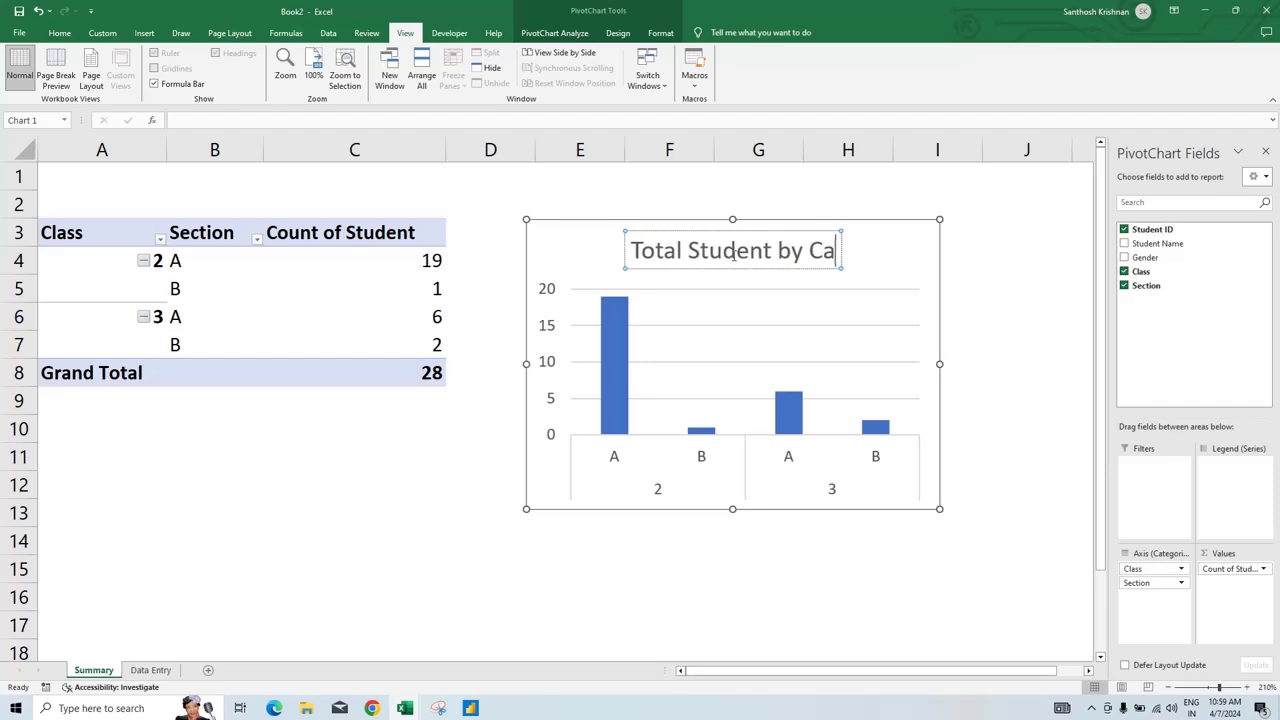
pyautogui.write('ss')
pyautogui.hotkey('ctrl', 'a')
pyautogui.hotkey('ctrl', 'b')
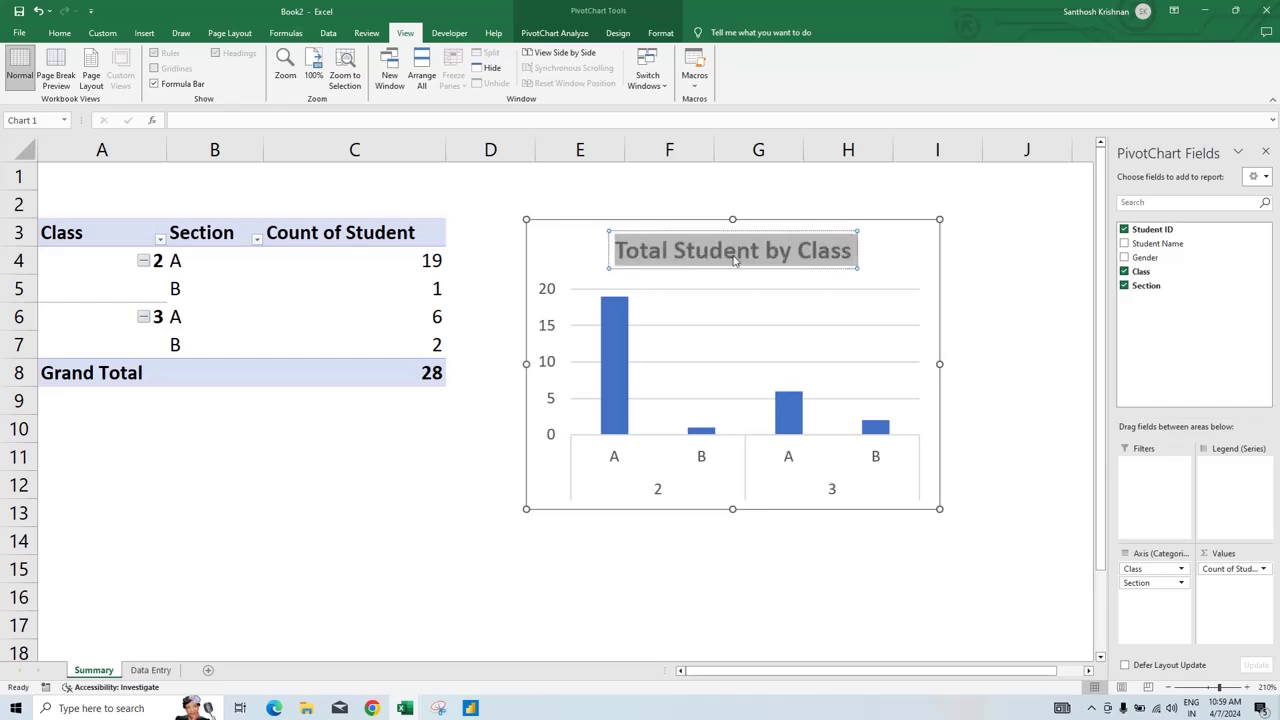
pyautogui.click(60, 33)
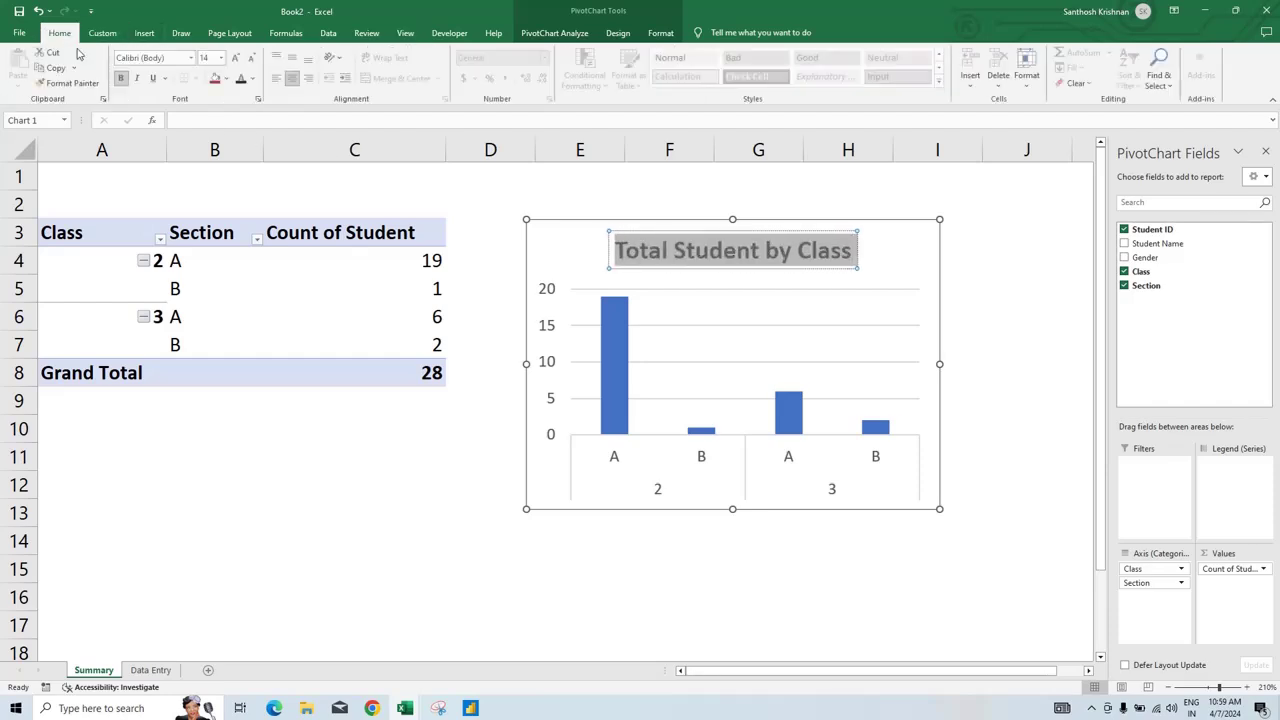
# Give the chart area a black outline border
pyautogui.click(553, 249)
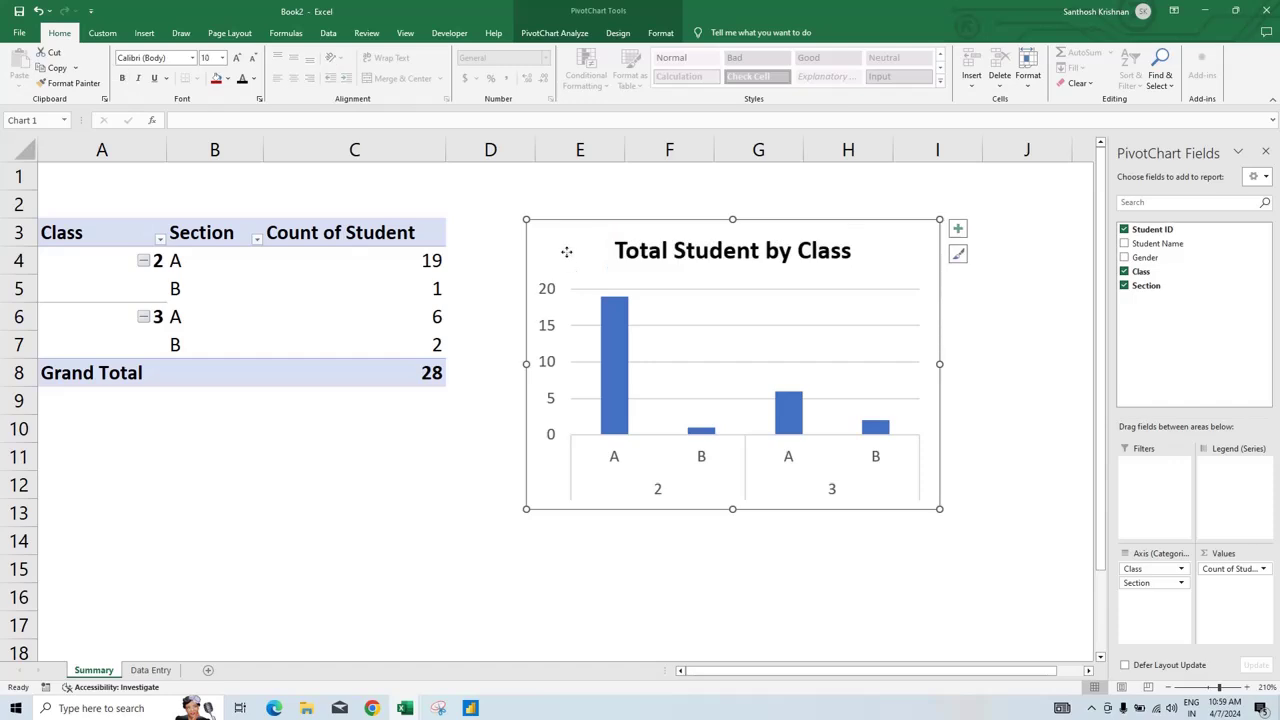
pyautogui.rightClick(566, 252)
pyautogui.click(614, 214)
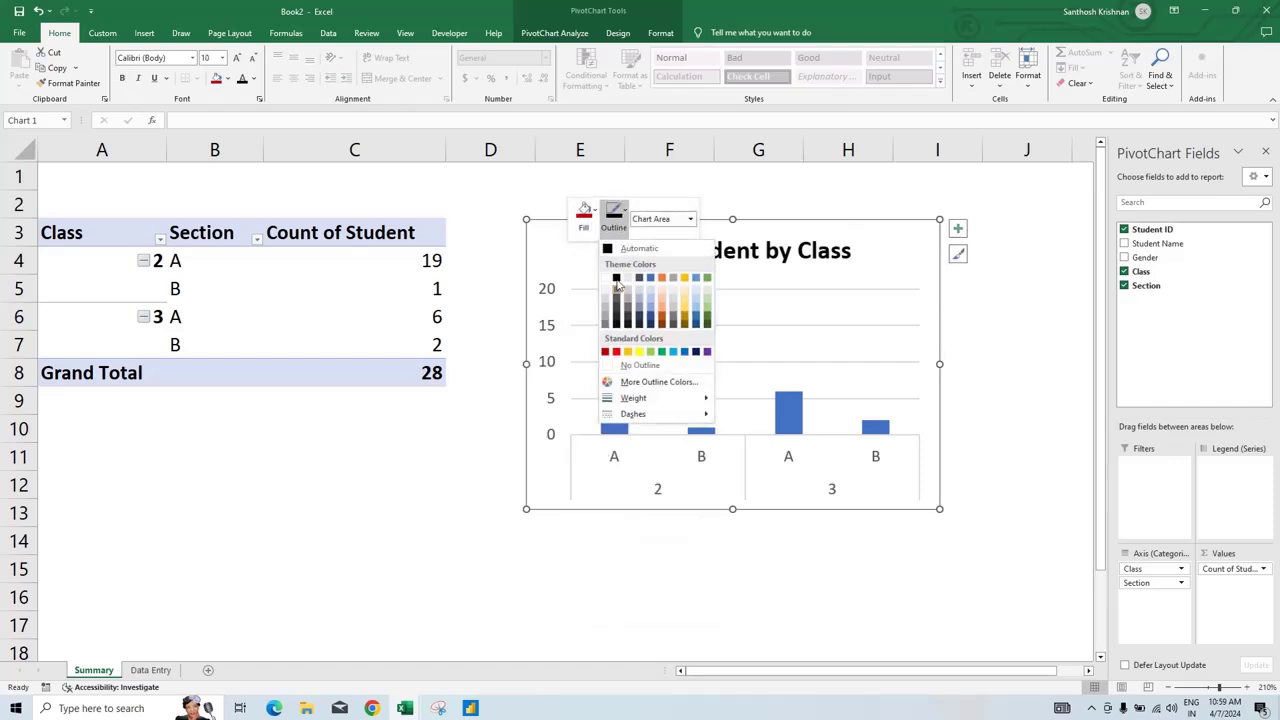
pyautogui.click(616, 280)
pyautogui.click(614, 216)
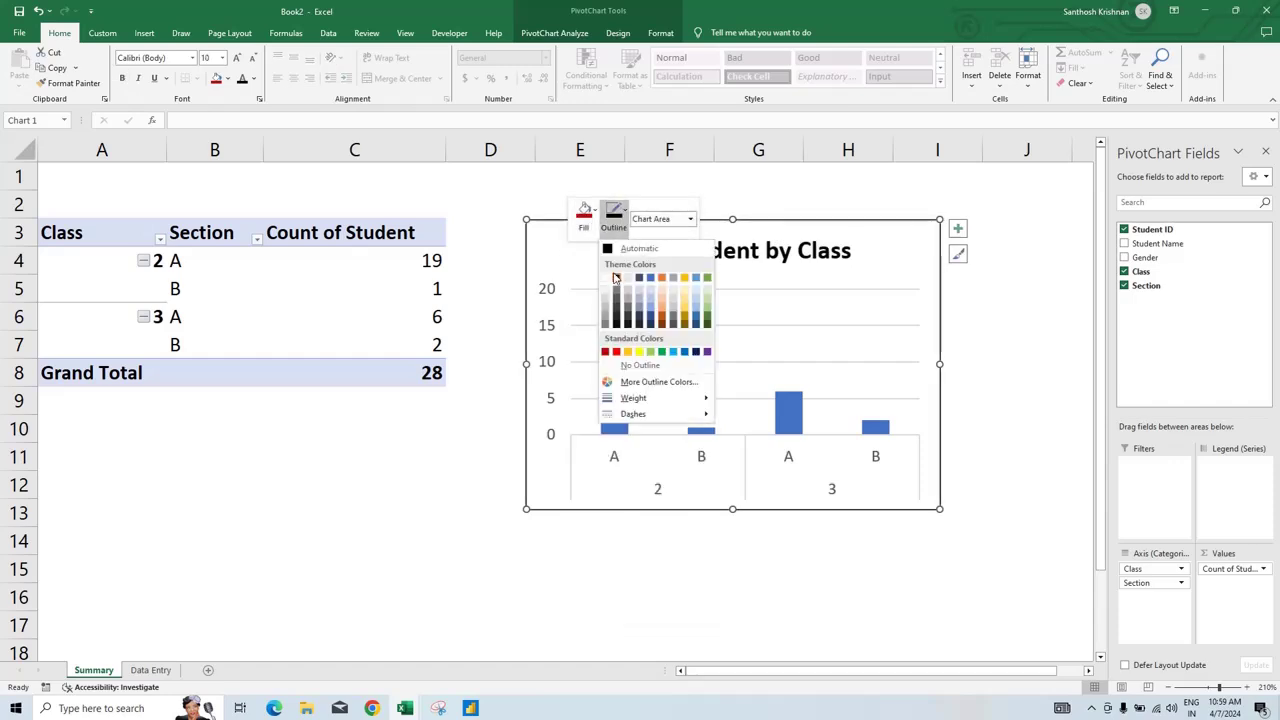
pyautogui.click(616, 280)
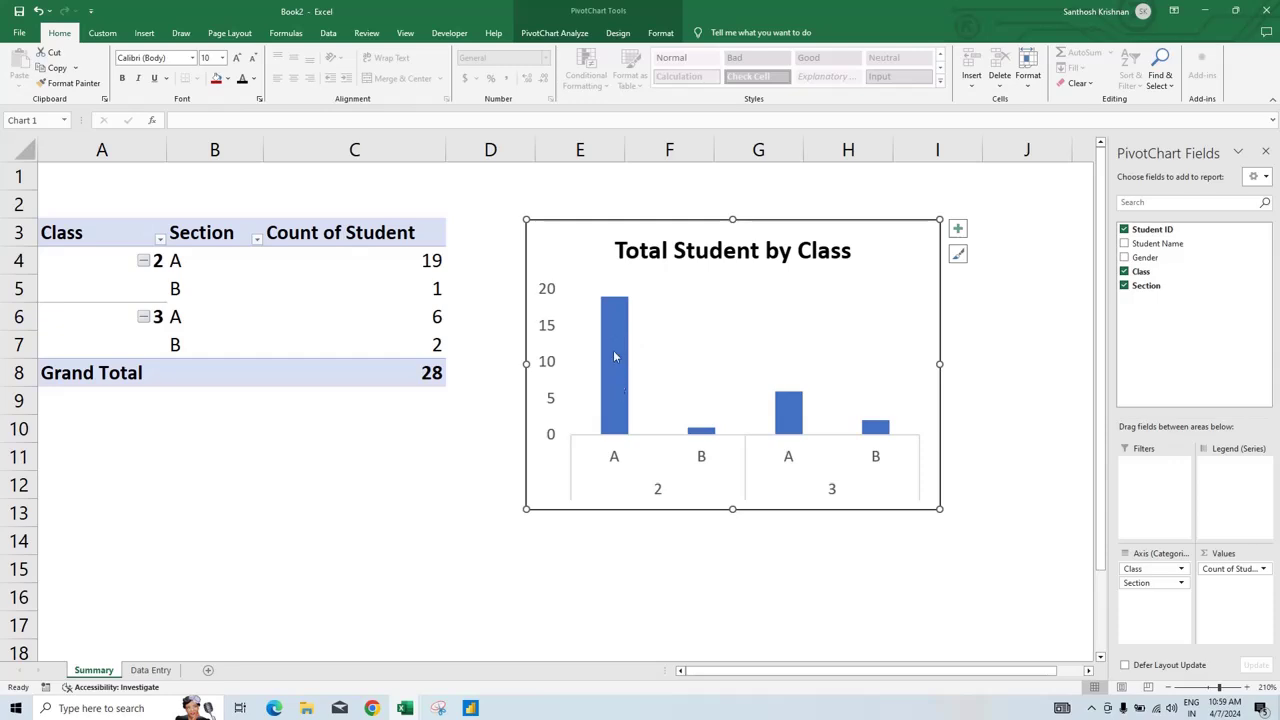
pyautogui.moveTo(614, 366)
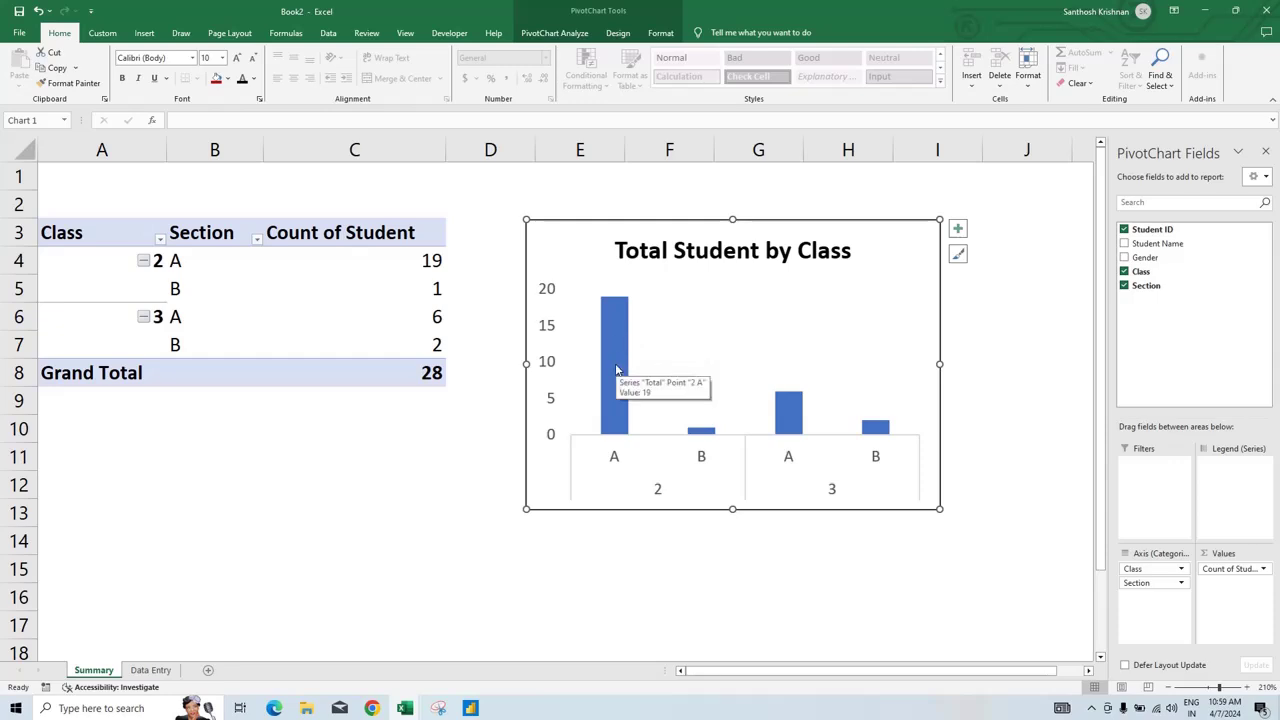
# Show data labels (19, 1, 6, 2) on the bars and make them bold
pyautogui.click(957, 229)
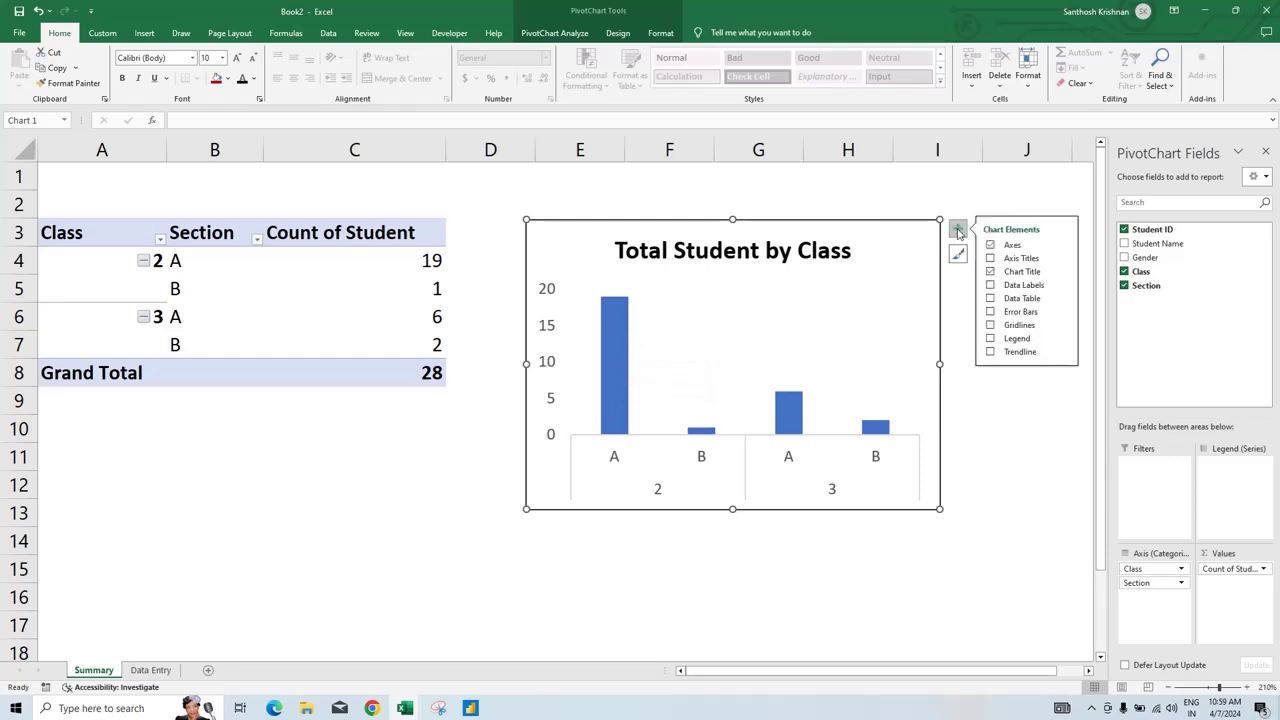
pyautogui.click(989, 287)
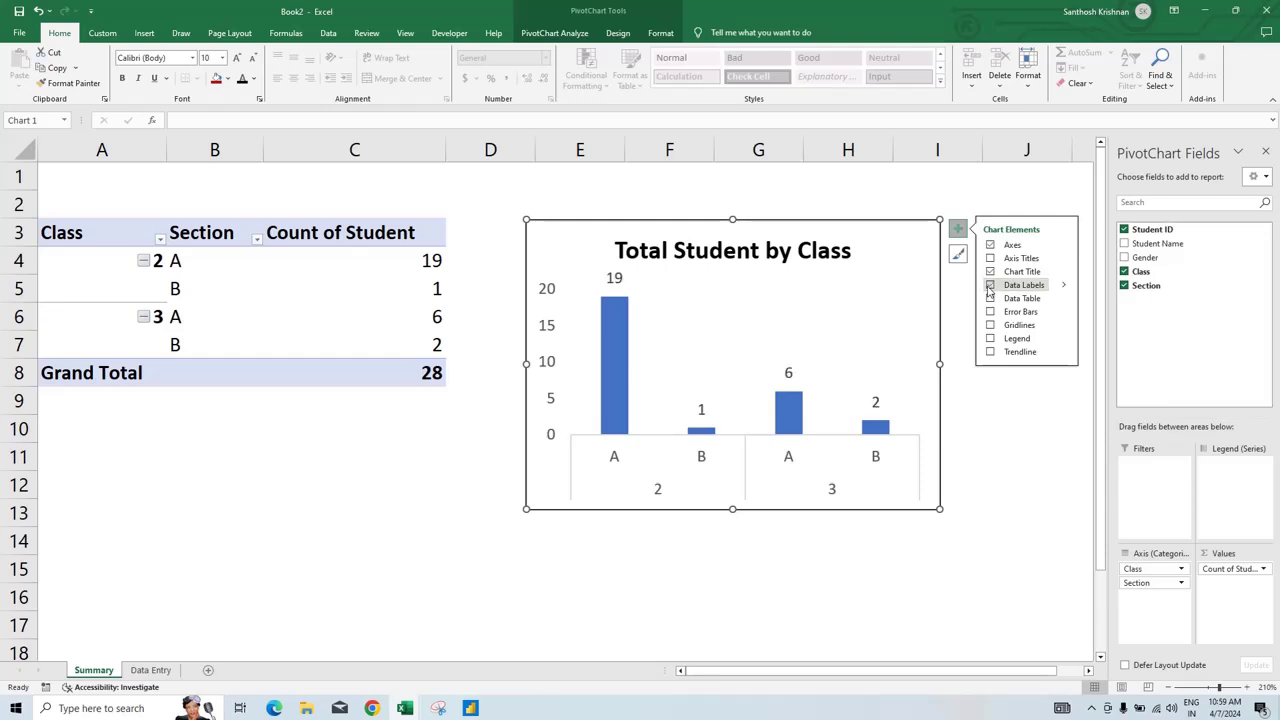
pyautogui.click(614, 279)
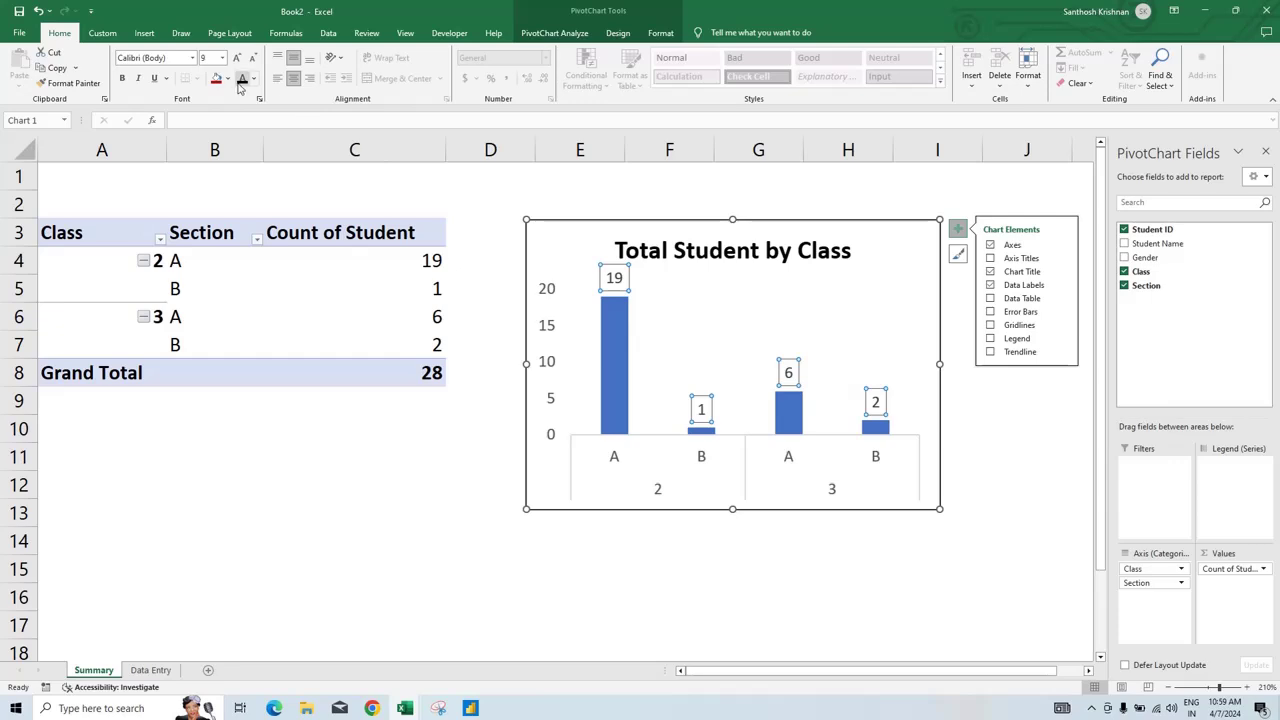
pyautogui.click(122, 78)
# Make the vertical and horizontal axis labels bold
pyautogui.click(535, 307)
pyautogui.click(547, 299)
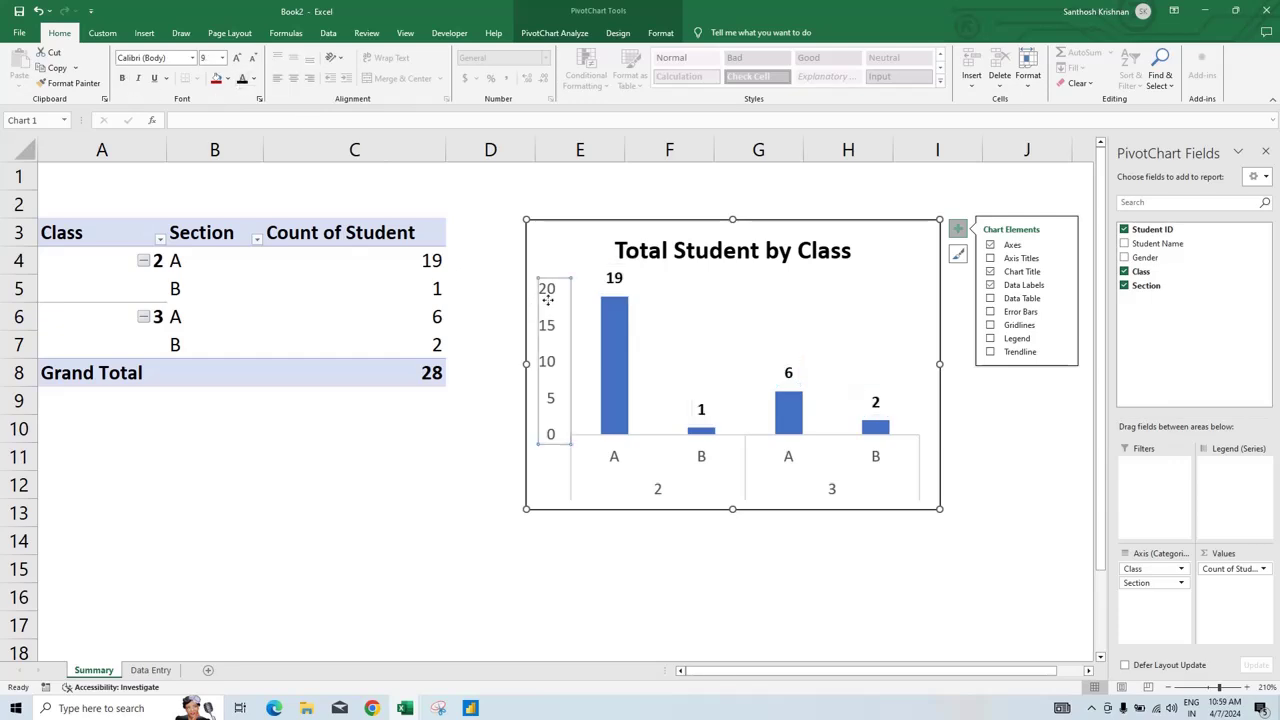
pyautogui.click(122, 78)
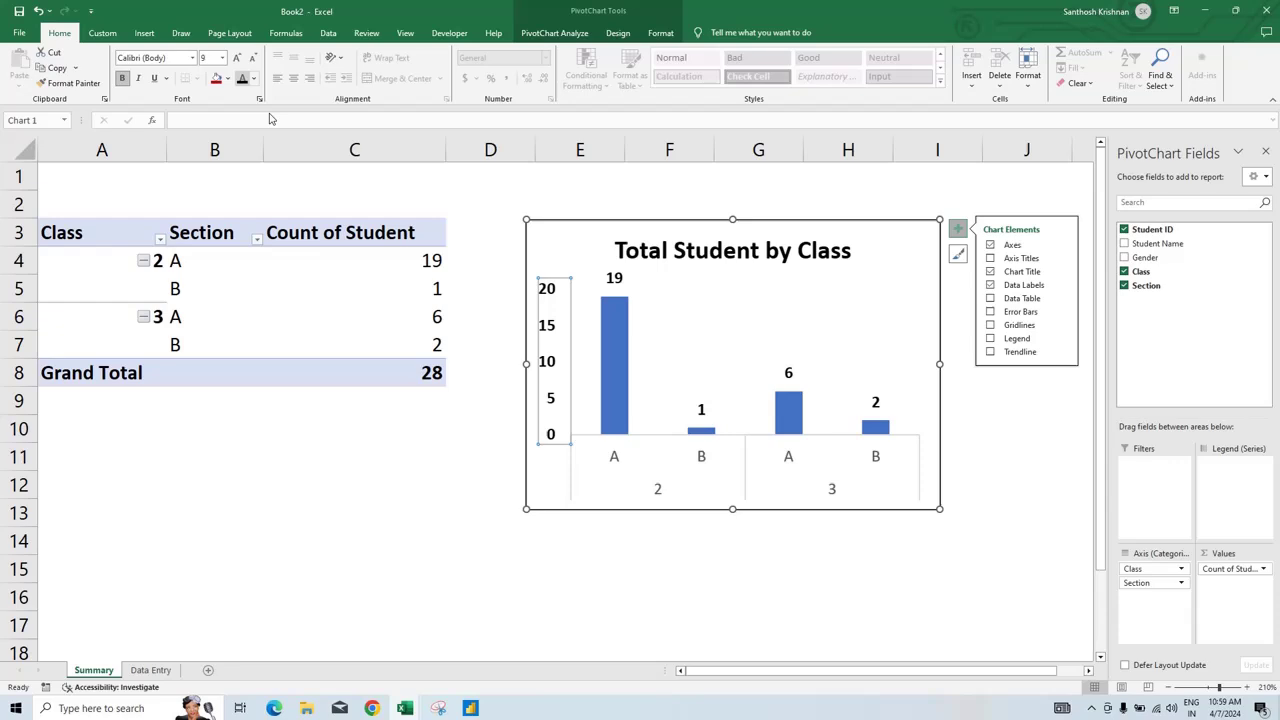
pyautogui.click(617, 460)
pyautogui.click(122, 78)
pyautogui.click(618, 309)
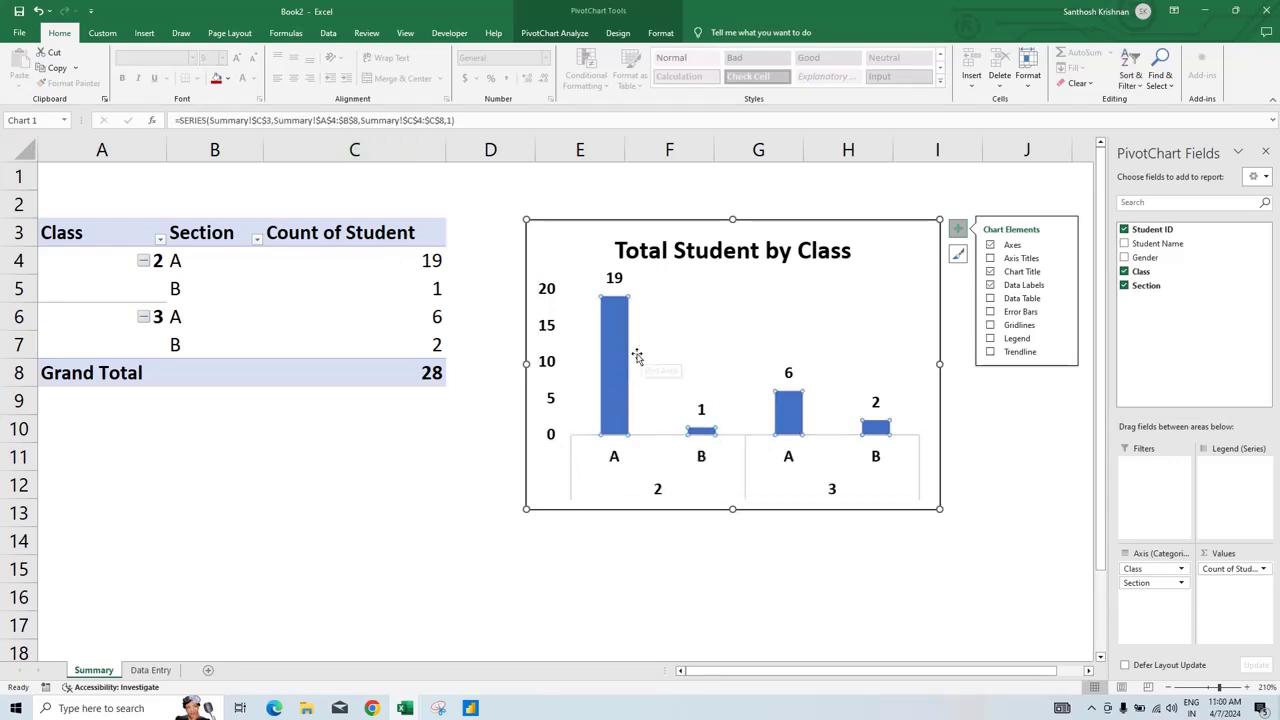
# Apply a bevel preset shape effect and a red fill to the chart columns
pyautogui.click(659, 33)
pyautogui.click(553, 84)
pyautogui.moveTo(528, 106)
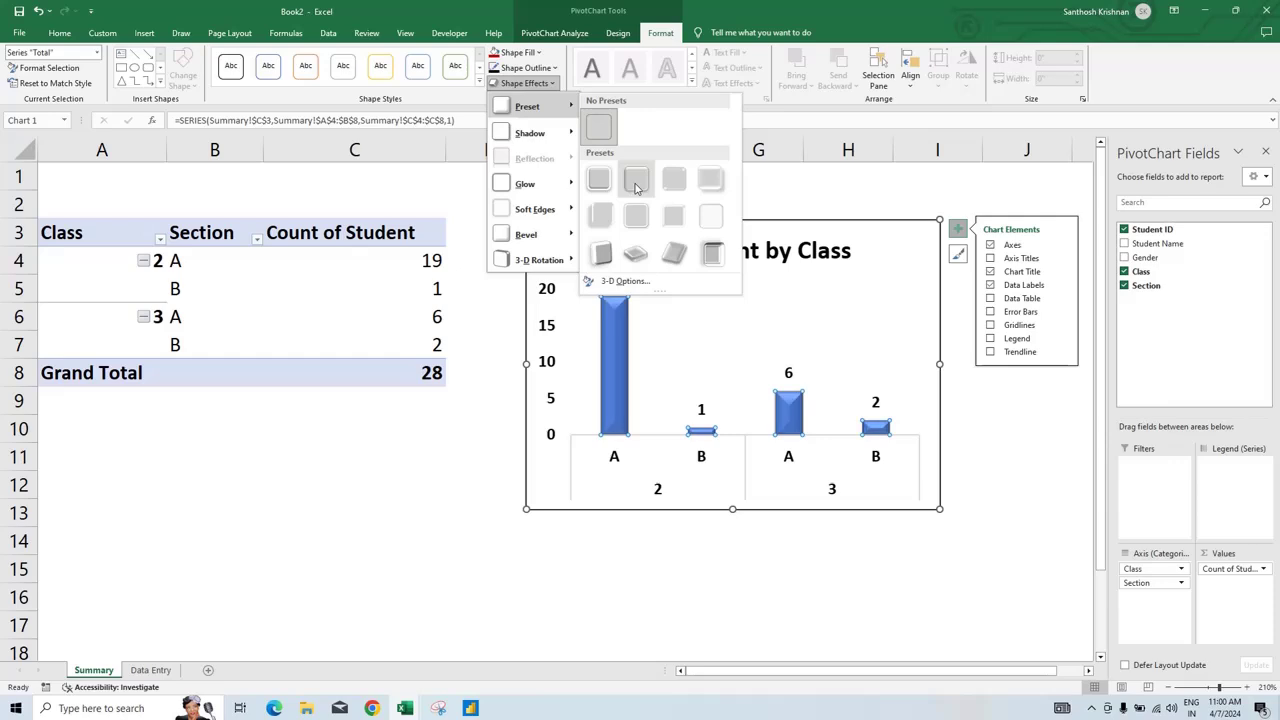
pyautogui.click(601, 253)
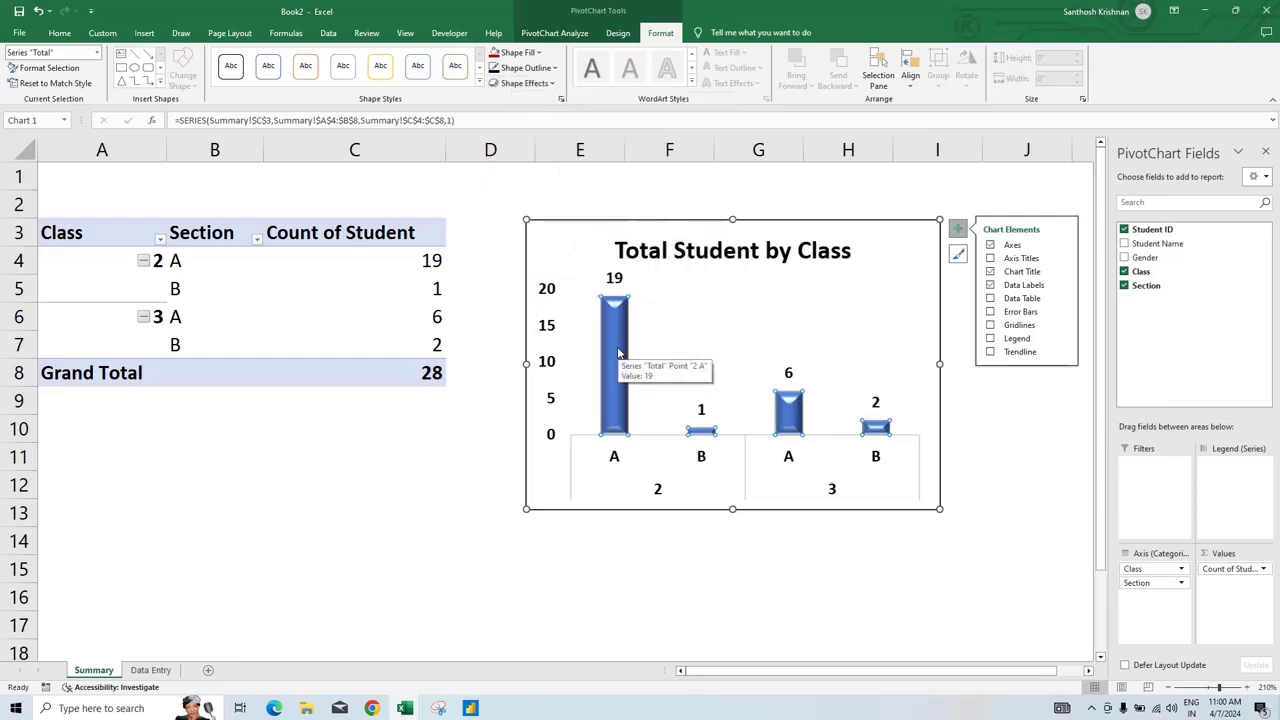
pyautogui.click(537, 52)
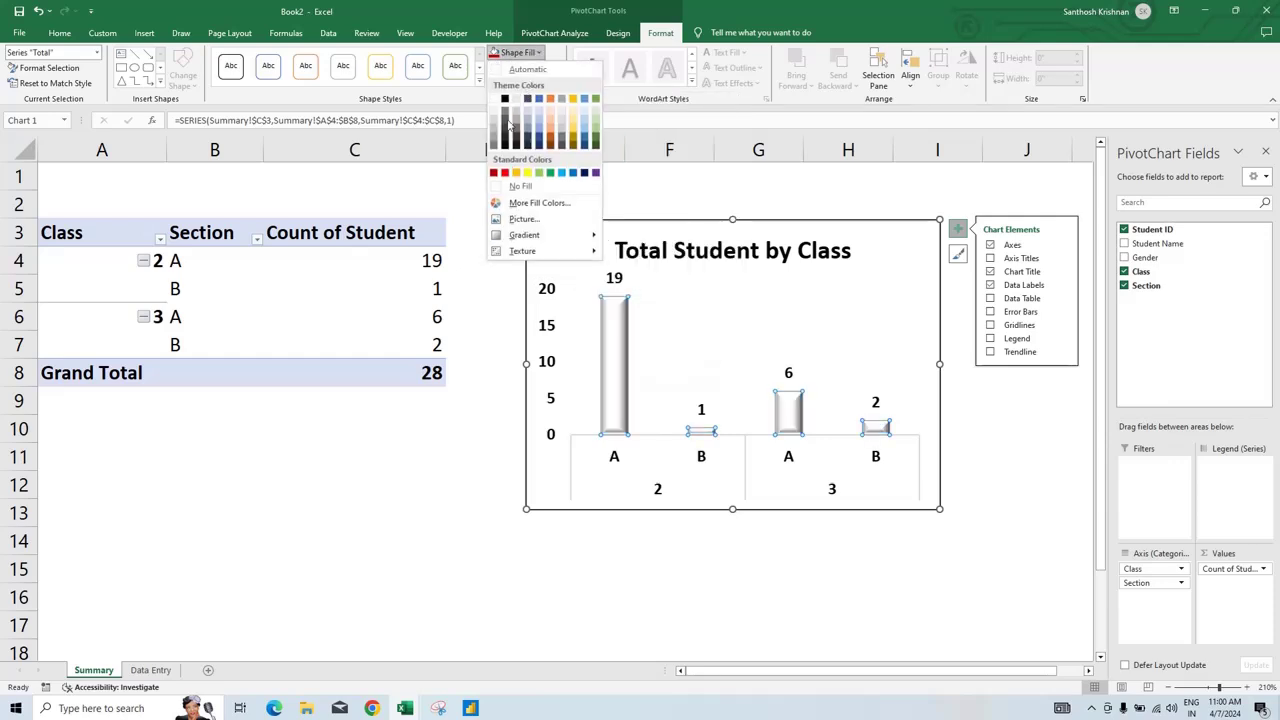
pyautogui.click(505, 173)
pyautogui.click(481, 338)
# Nudge the chart slightly left and check the Grand Total of 28 on Summary
pyautogui.moveTo(567, 236); pyautogui.dragTo(546, 237)
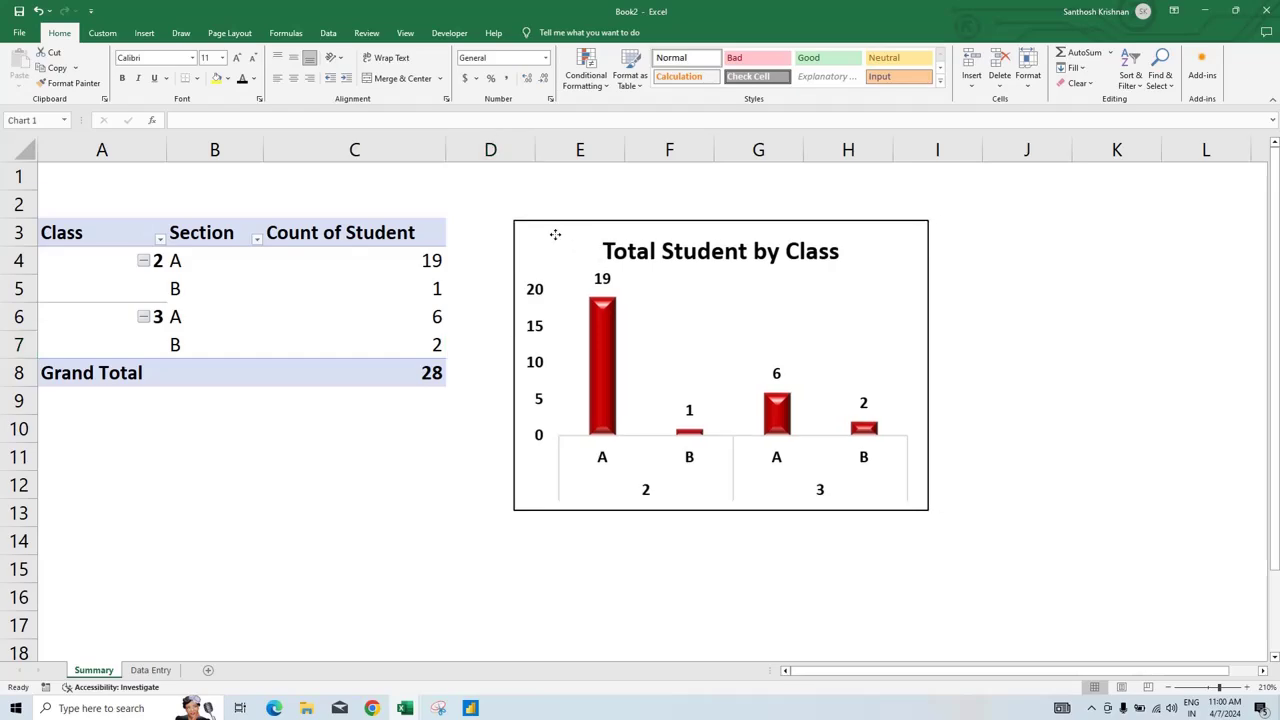
pyautogui.click(152, 670)
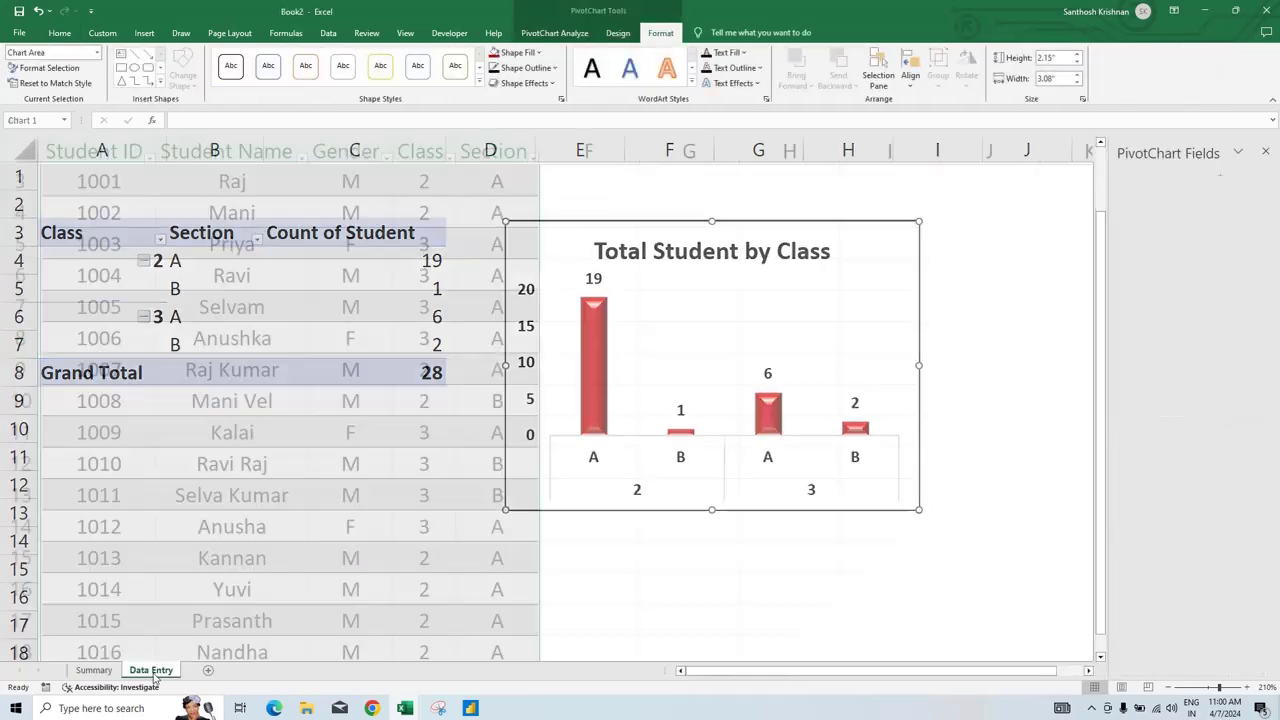
pyautogui.click(469, 265)
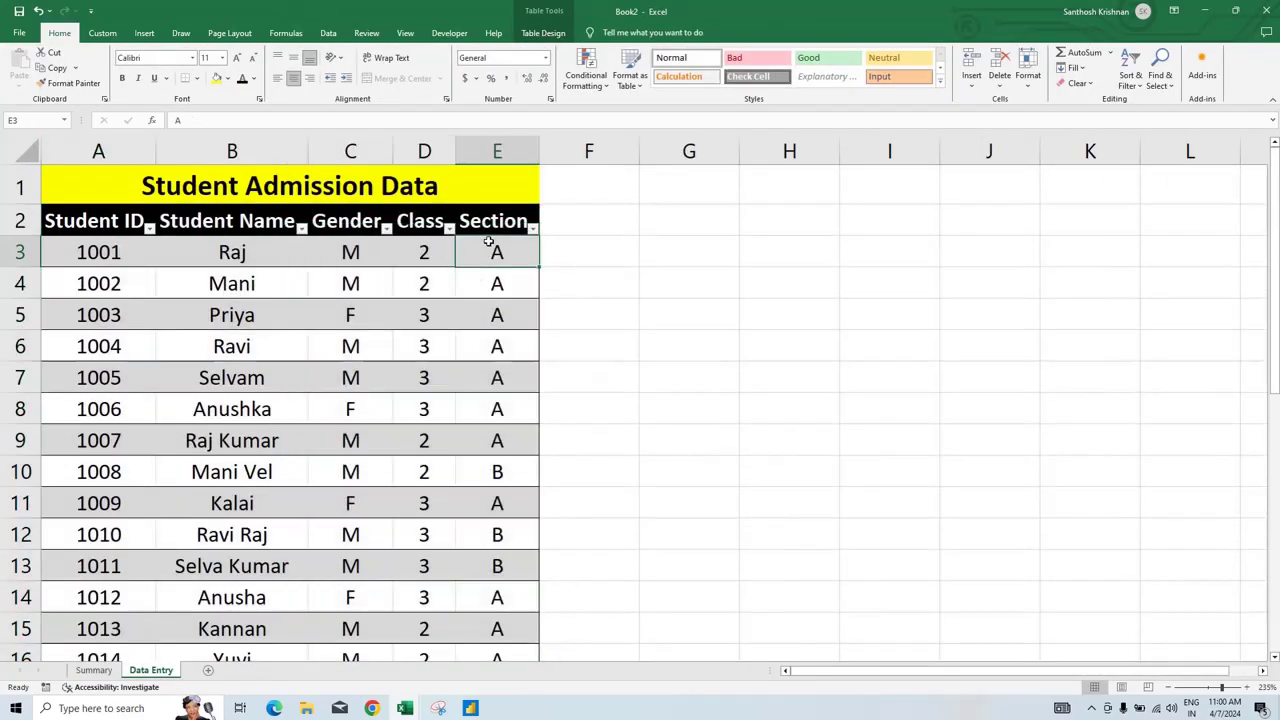
pyautogui.click(93, 670)
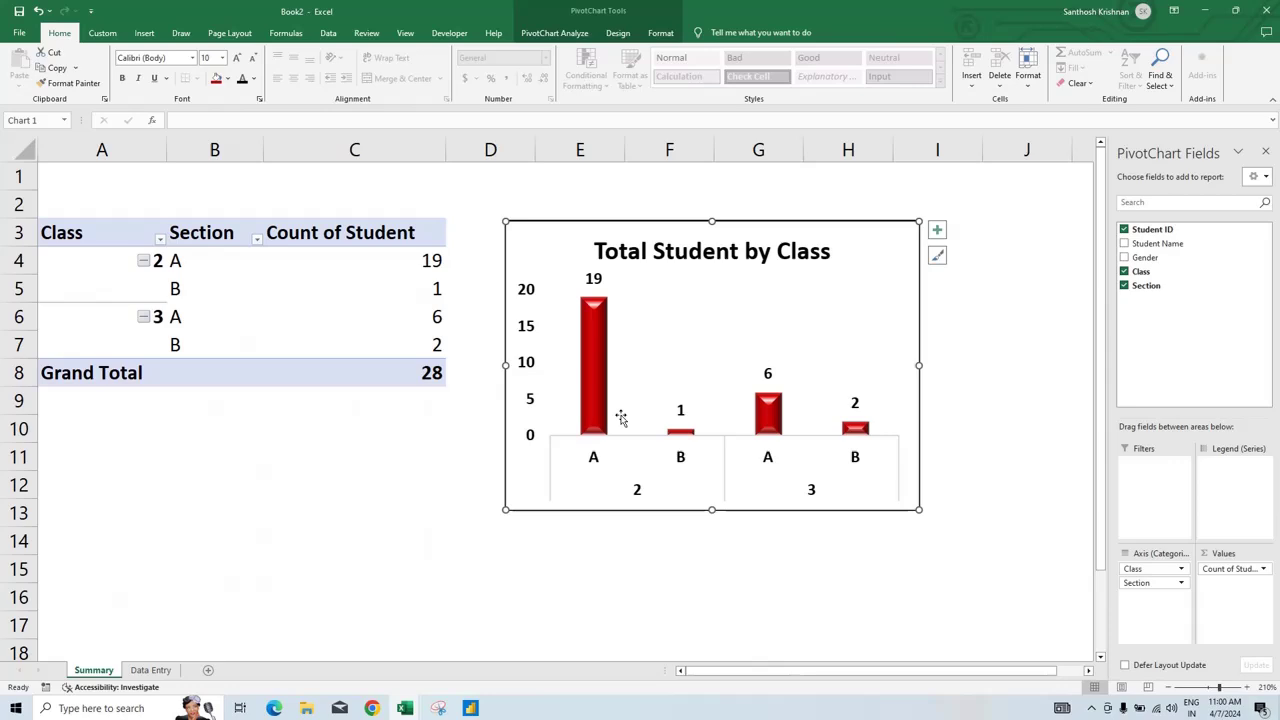
pyautogui.click(432, 372)
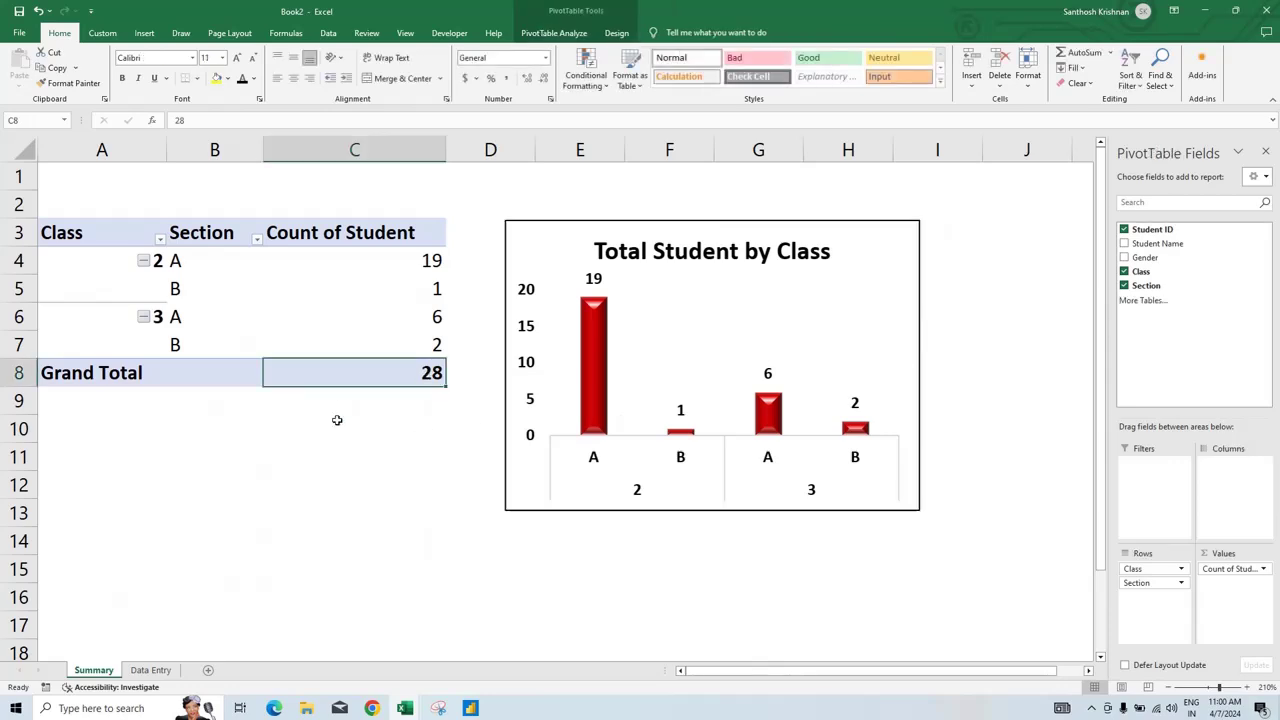
# Return to the Data Entry sheet with a cell in the student table selected
pyautogui.click(152, 670)
pyautogui.click(409, 264)
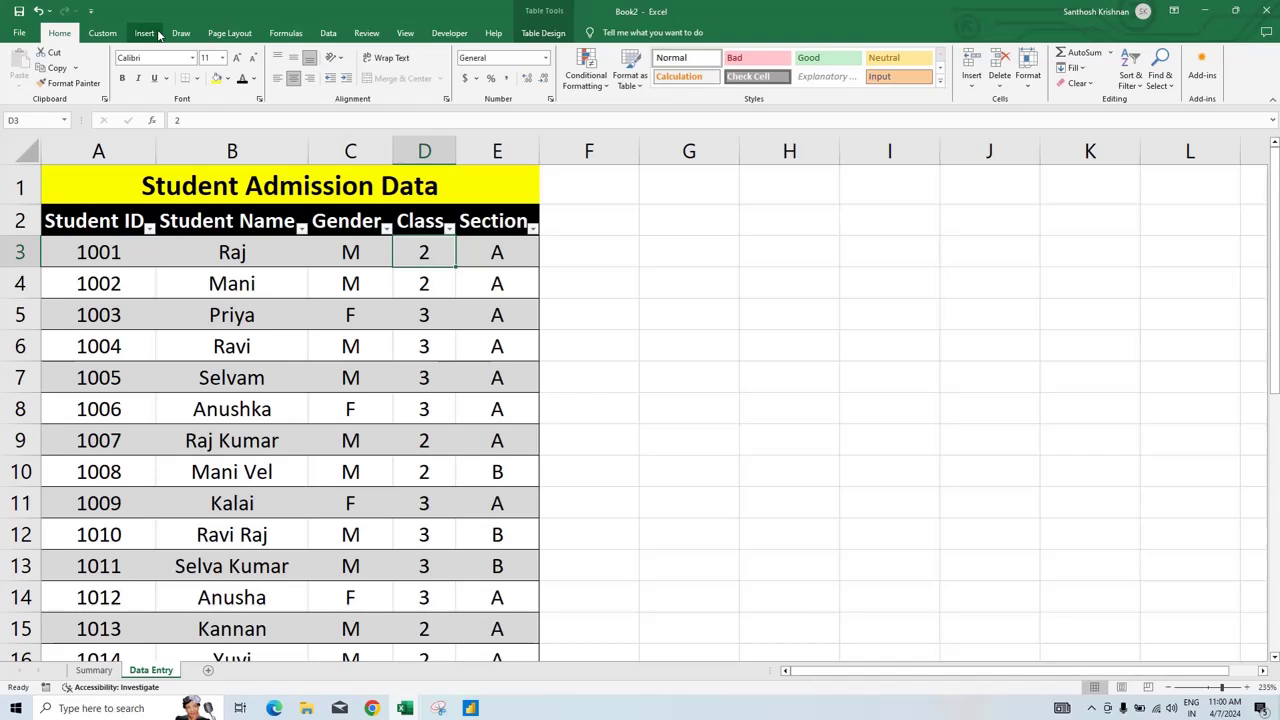
pyautogui.click(102, 33)
# Add student 1029 (F, class 3, section B) as a new record through the data form
pyautogui.click(21, 65)
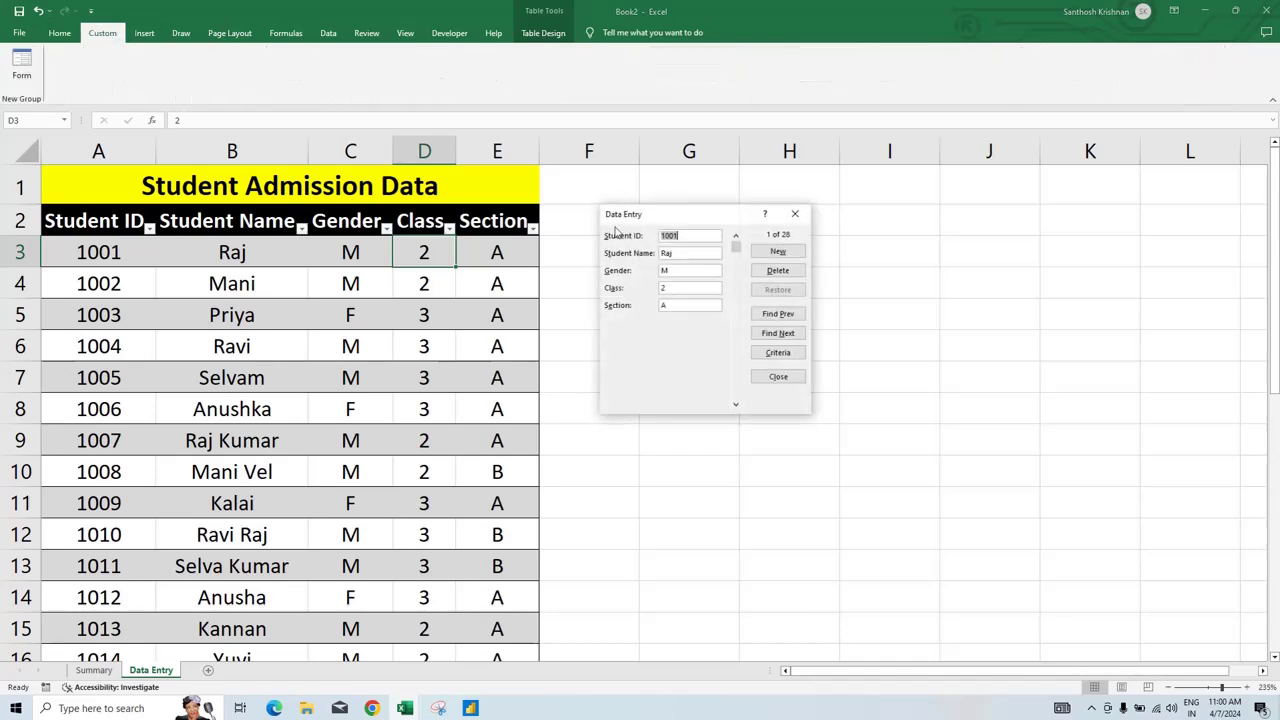
pyautogui.moveTo(675, 220); pyautogui.dragTo(709, 219)
pyautogui.click(812, 251)
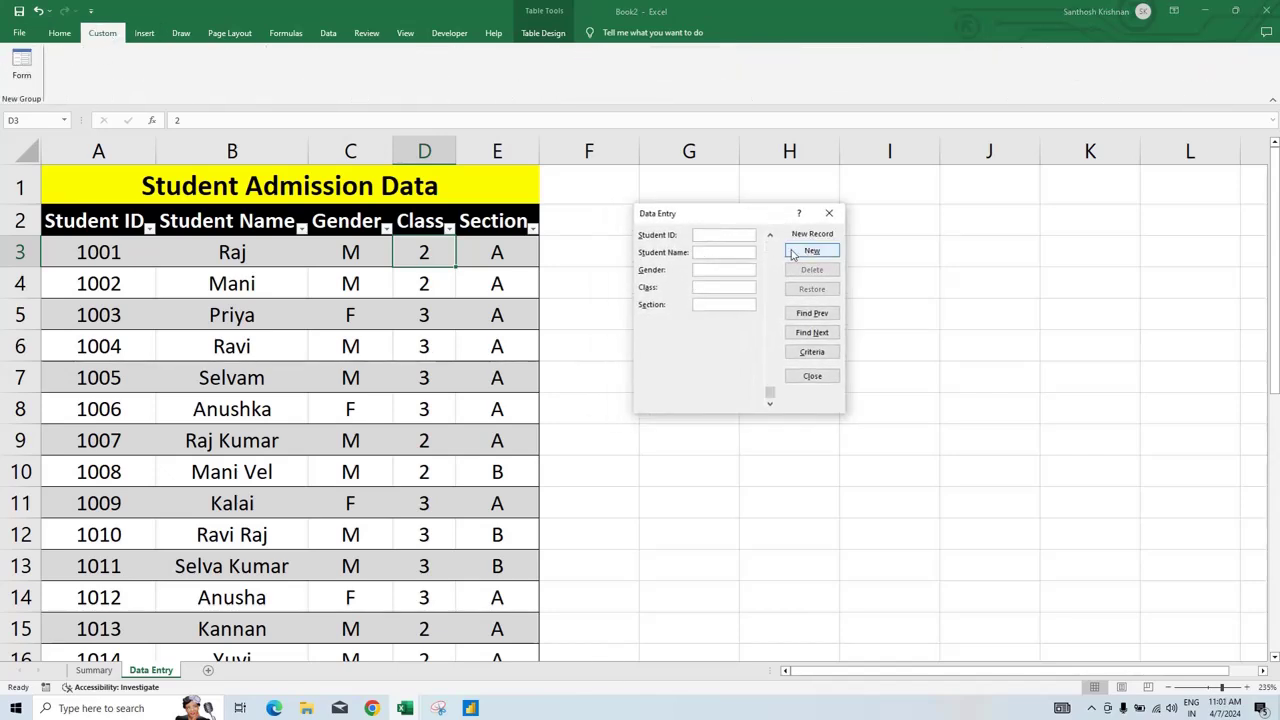
pyautogui.write('1029')
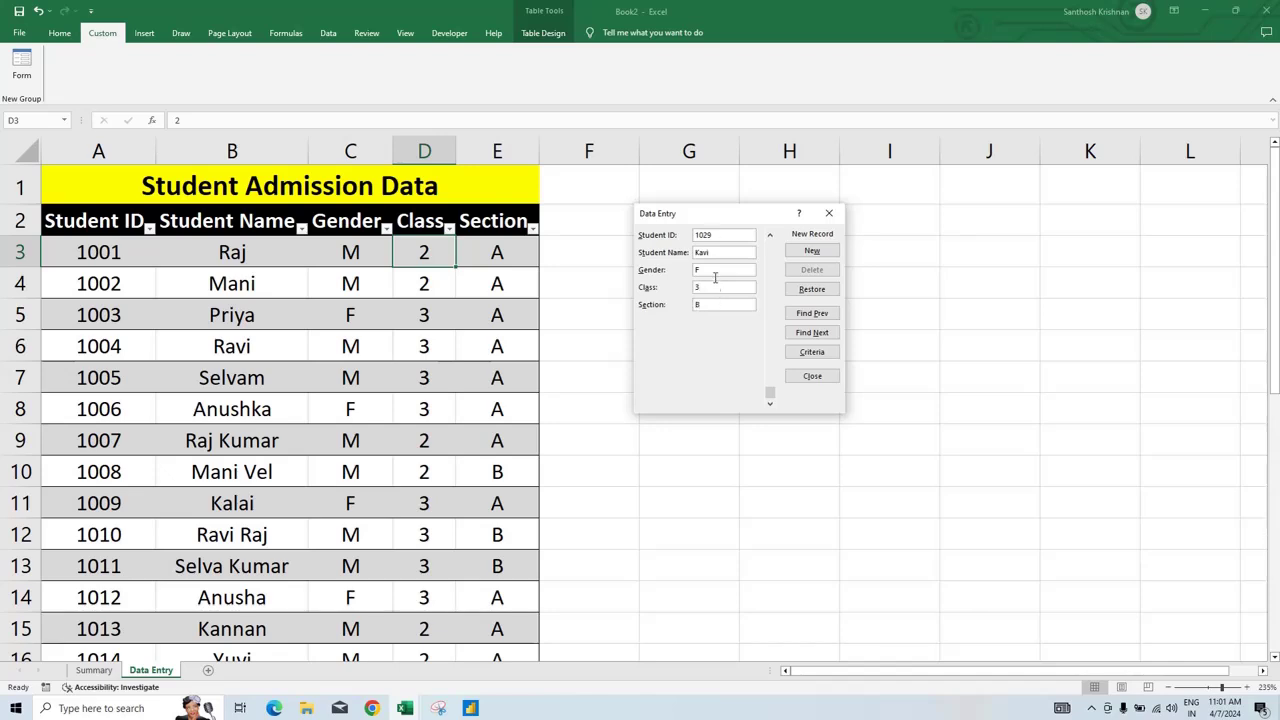
pyautogui.click(829, 251)
pyautogui.click(814, 378)
# Verify the new entry in row 31 and reopen the data form at 29 records
pyautogui.scroll(-1, 423, 371)
pyautogui.scroll(-3, 423, 371)
pyautogui.scroll(-4, 438, 386)
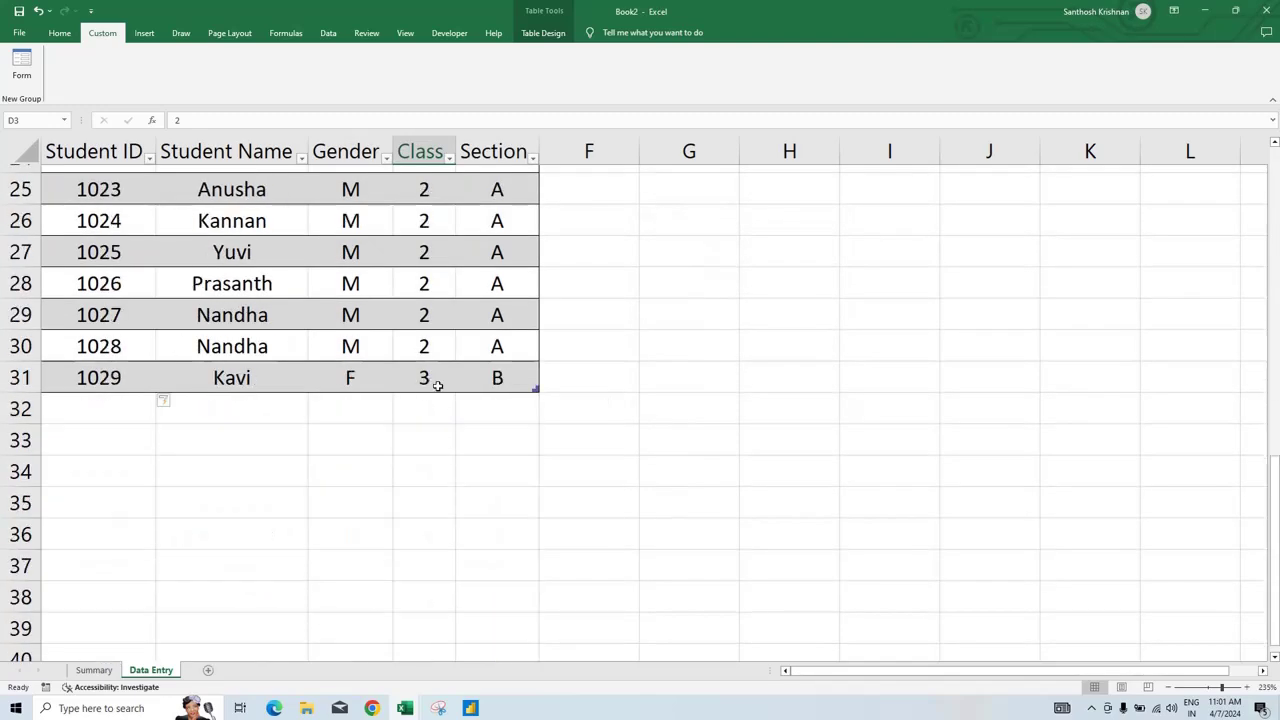
pyautogui.click(104, 378)
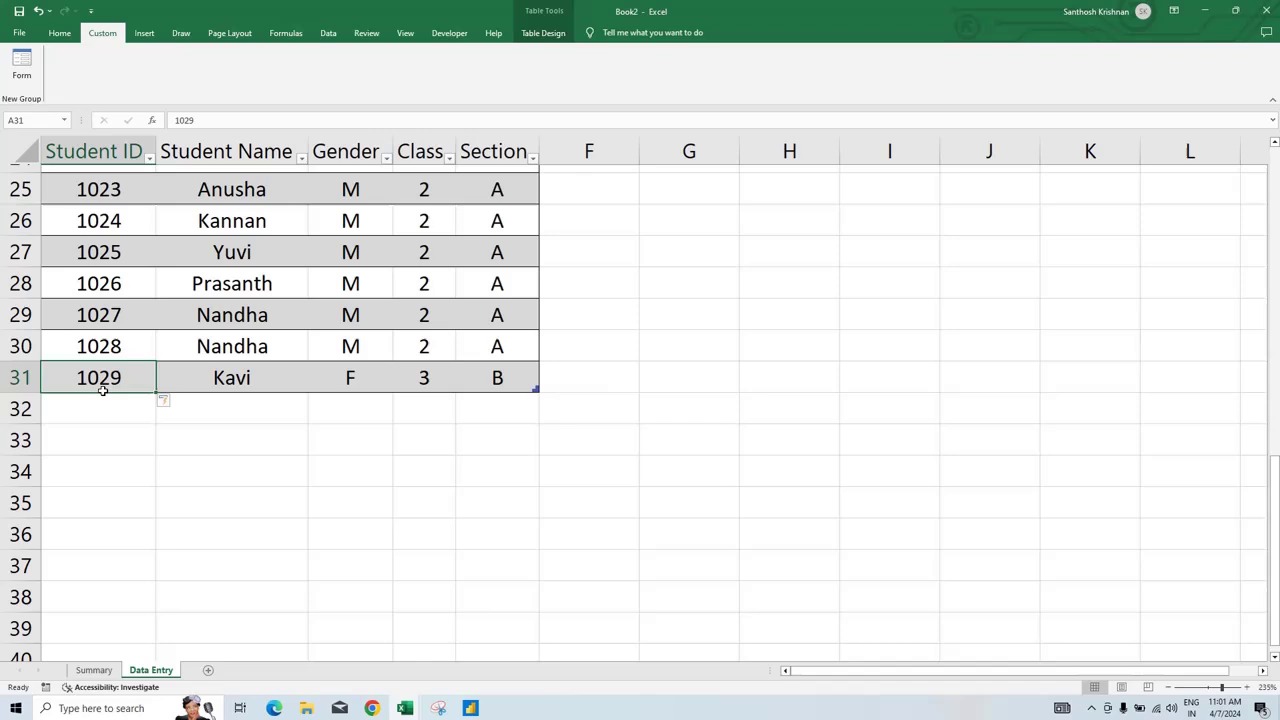
pyautogui.click(269, 383)
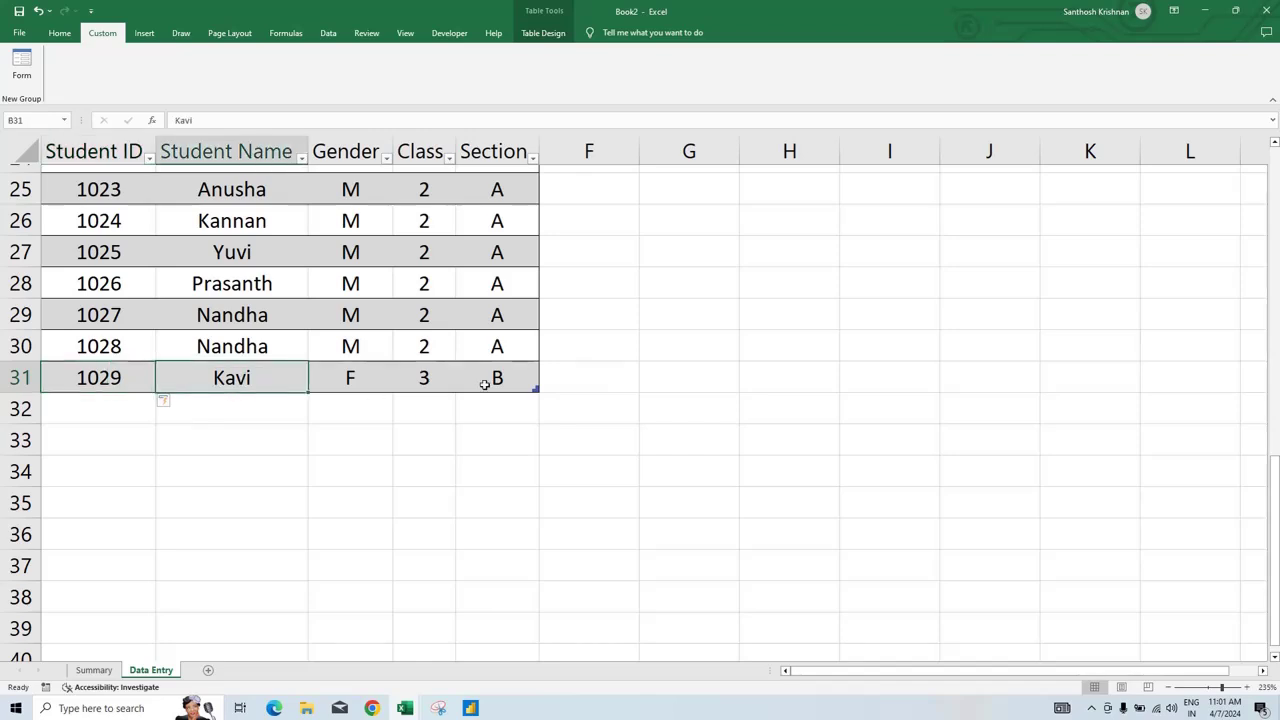
pyautogui.scroll(6, 509, 374)
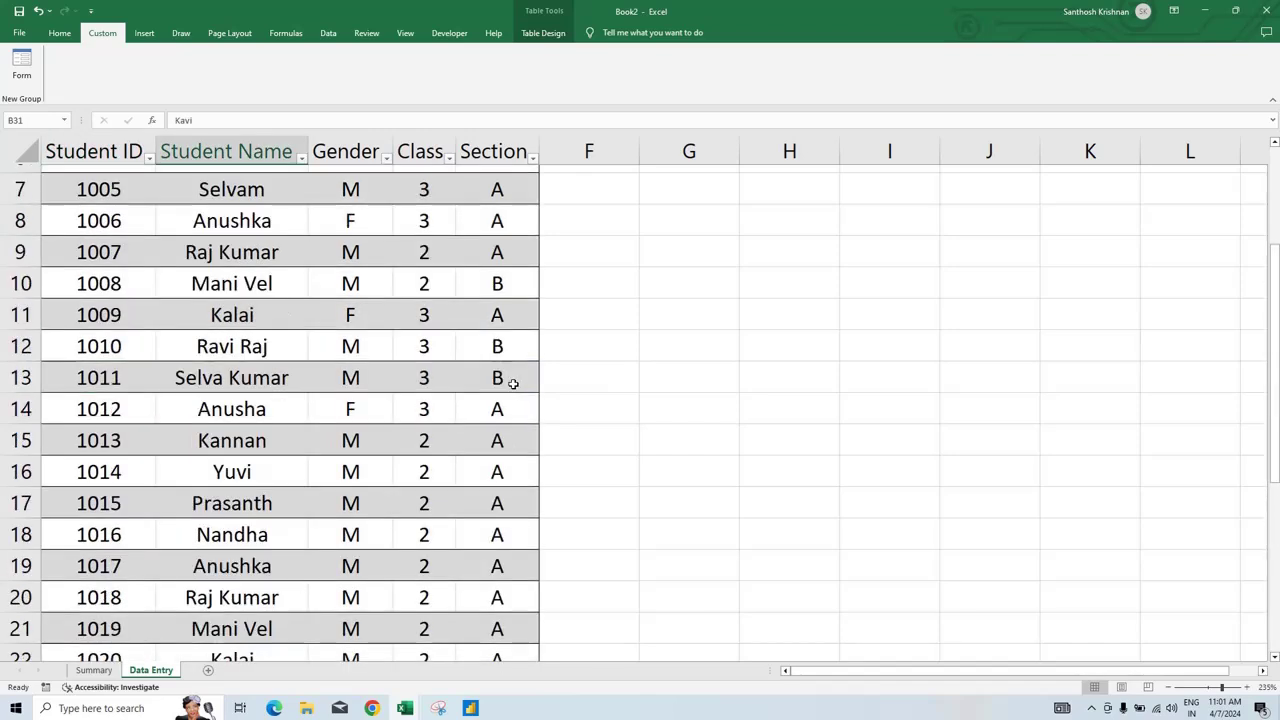
pyautogui.scroll(2, 509, 374)
pyautogui.click(232, 221)
pyautogui.click(30, 68)
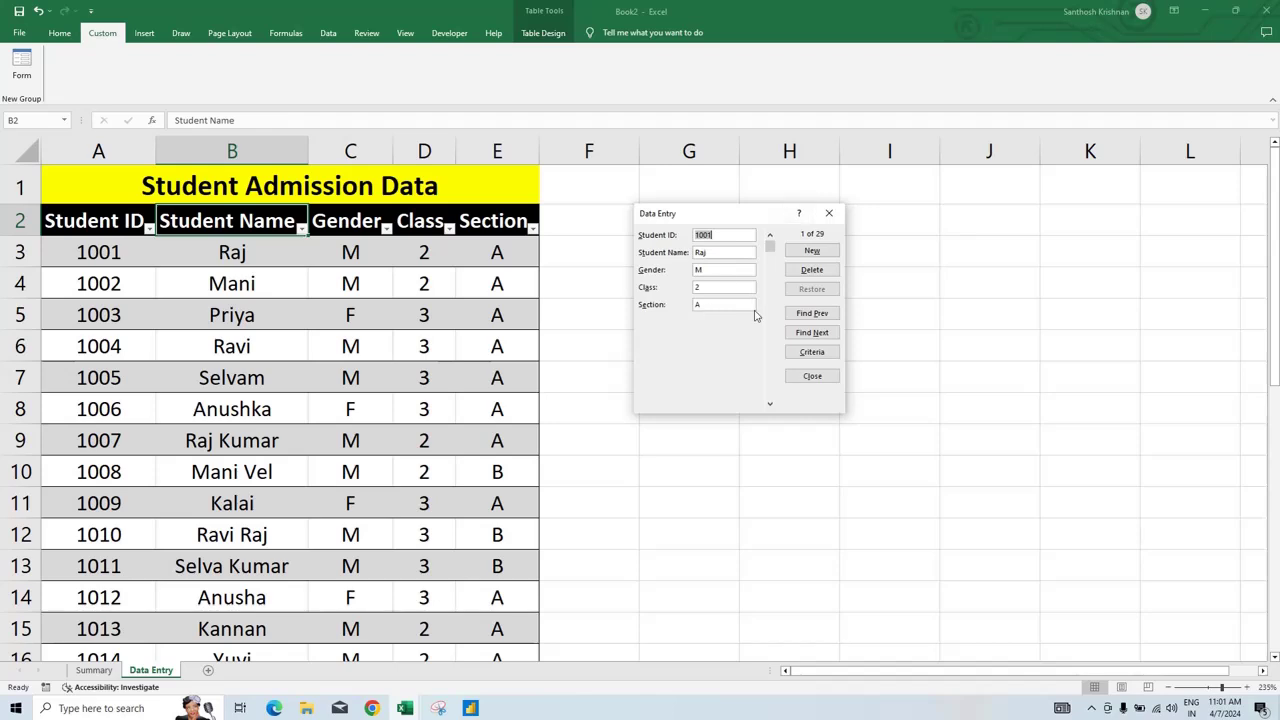
# Browse forward and back through the student records, then close the data form
pyautogui.click(812, 332)
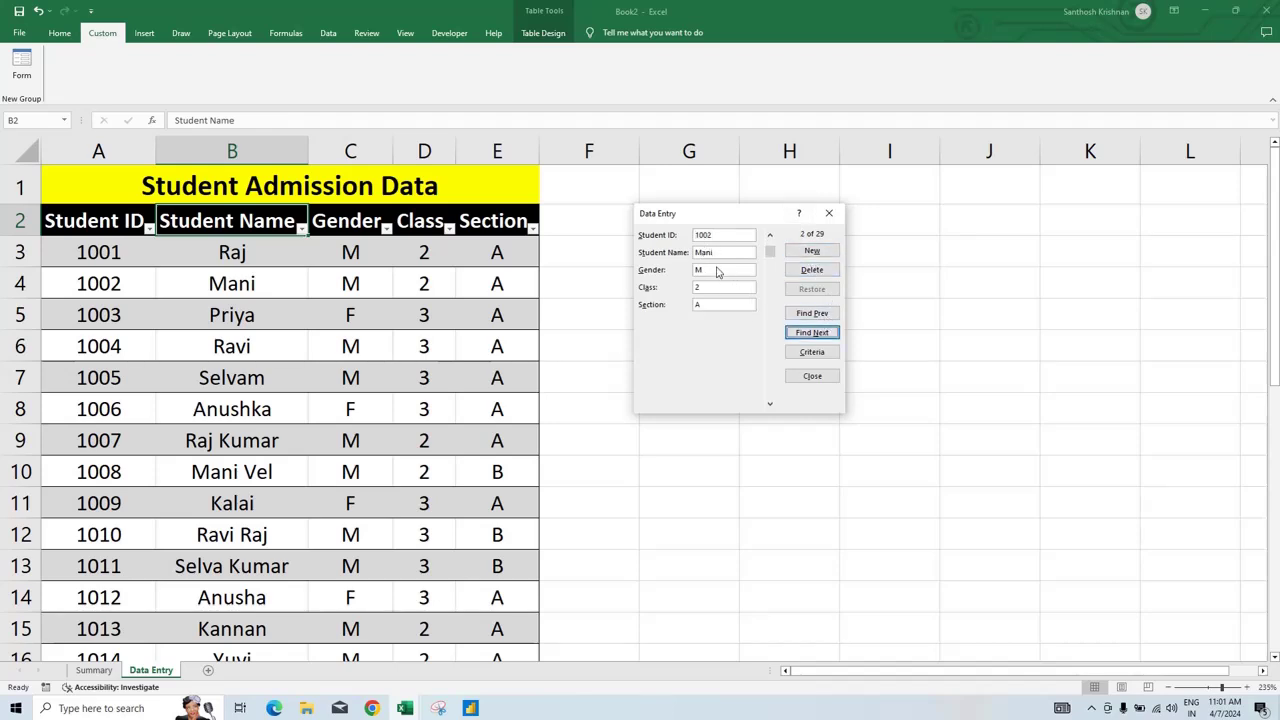
pyautogui.click(808, 334)
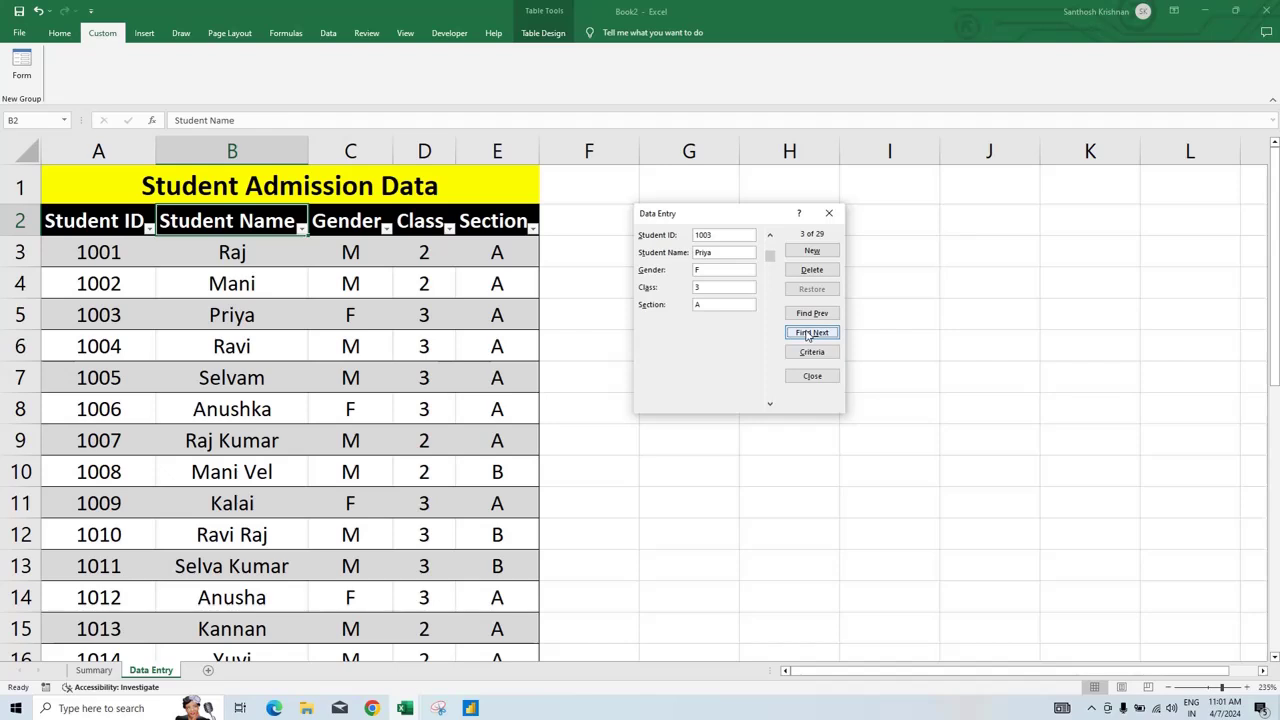
pyautogui.click(808, 335)
pyautogui.click(810, 337)
pyautogui.click(815, 319)
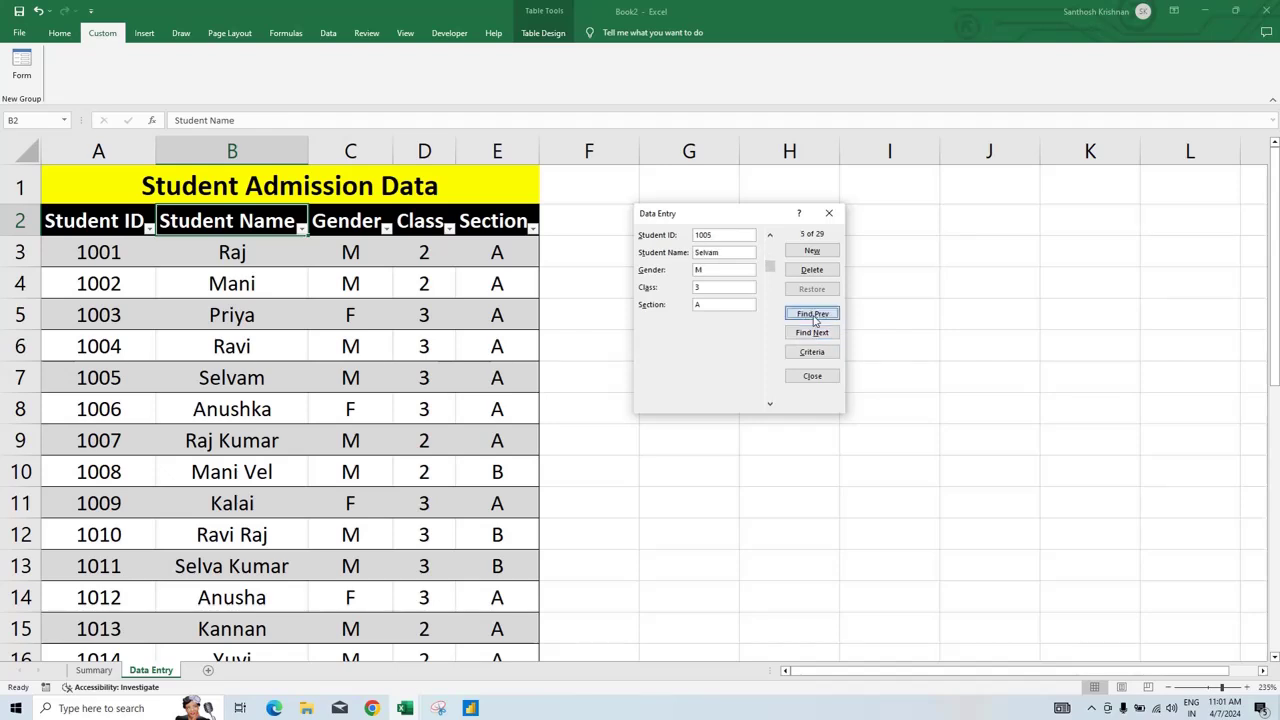
pyautogui.click(812, 317)
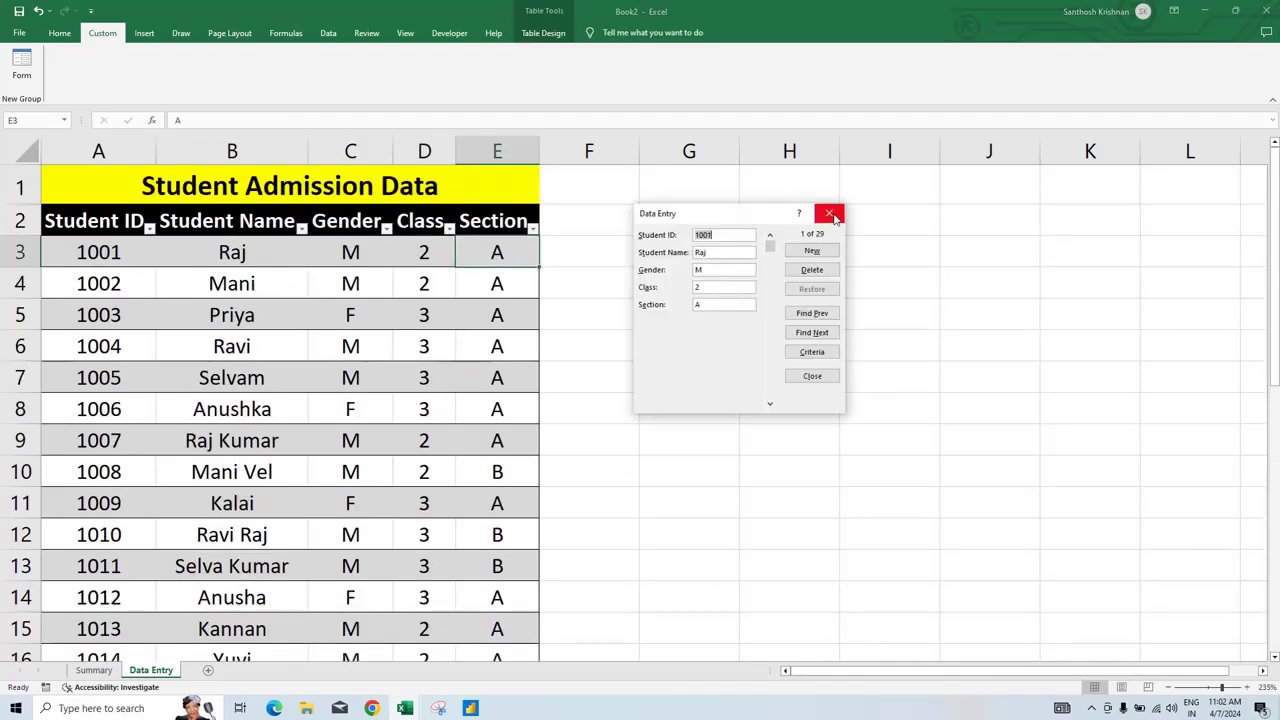
pyautogui.click(829, 213)
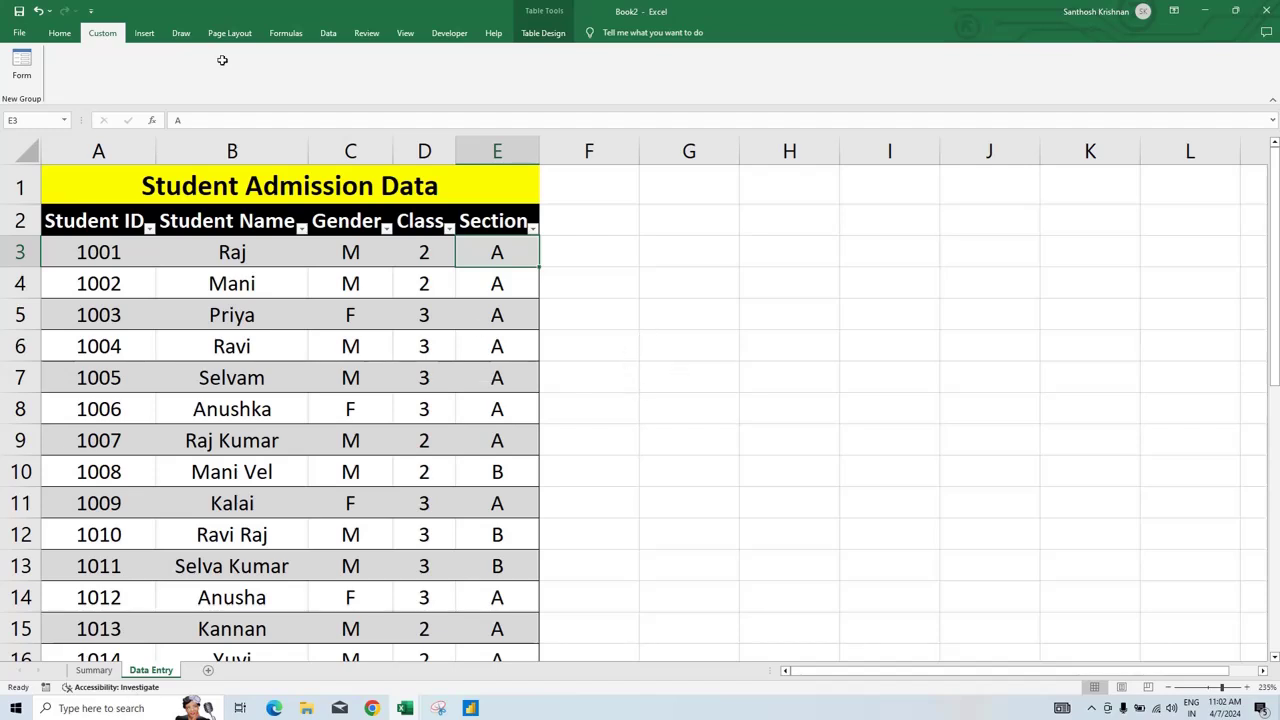
# Draw a rounded rectangle over G1:H1 labelled 'Summary' with the text centred
pyautogui.click(144, 33)
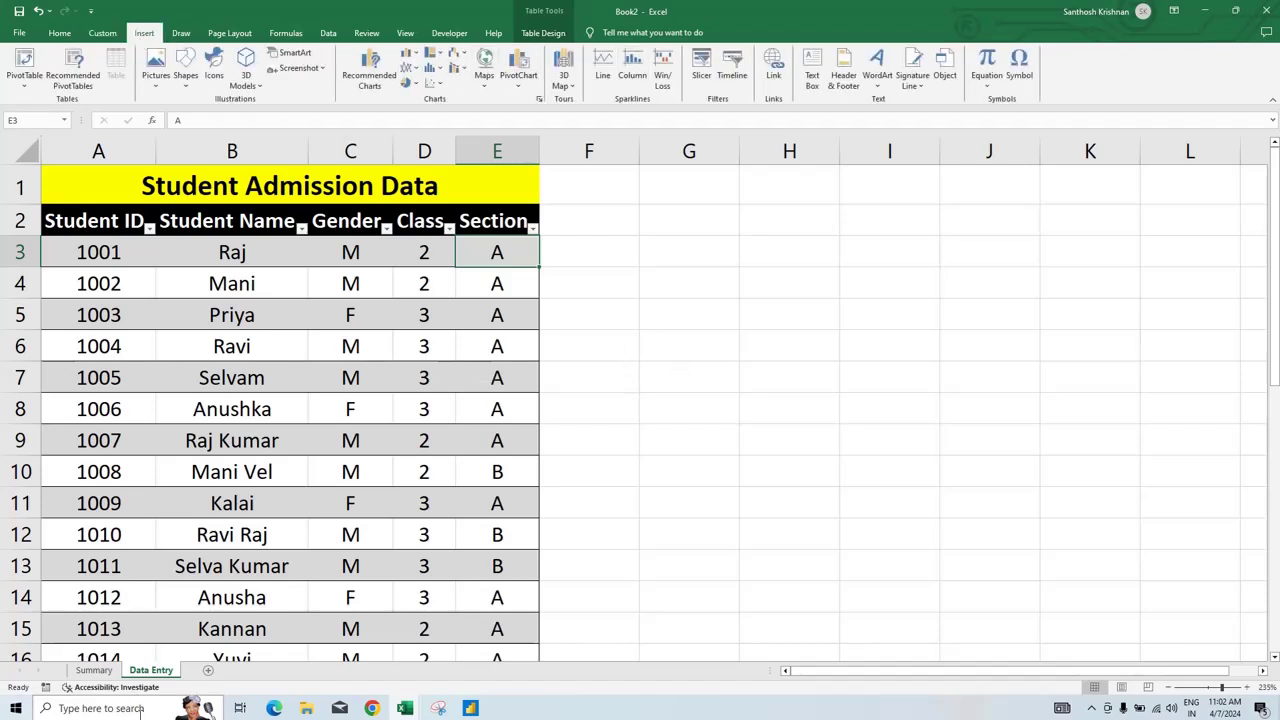
pyautogui.click(185, 65)
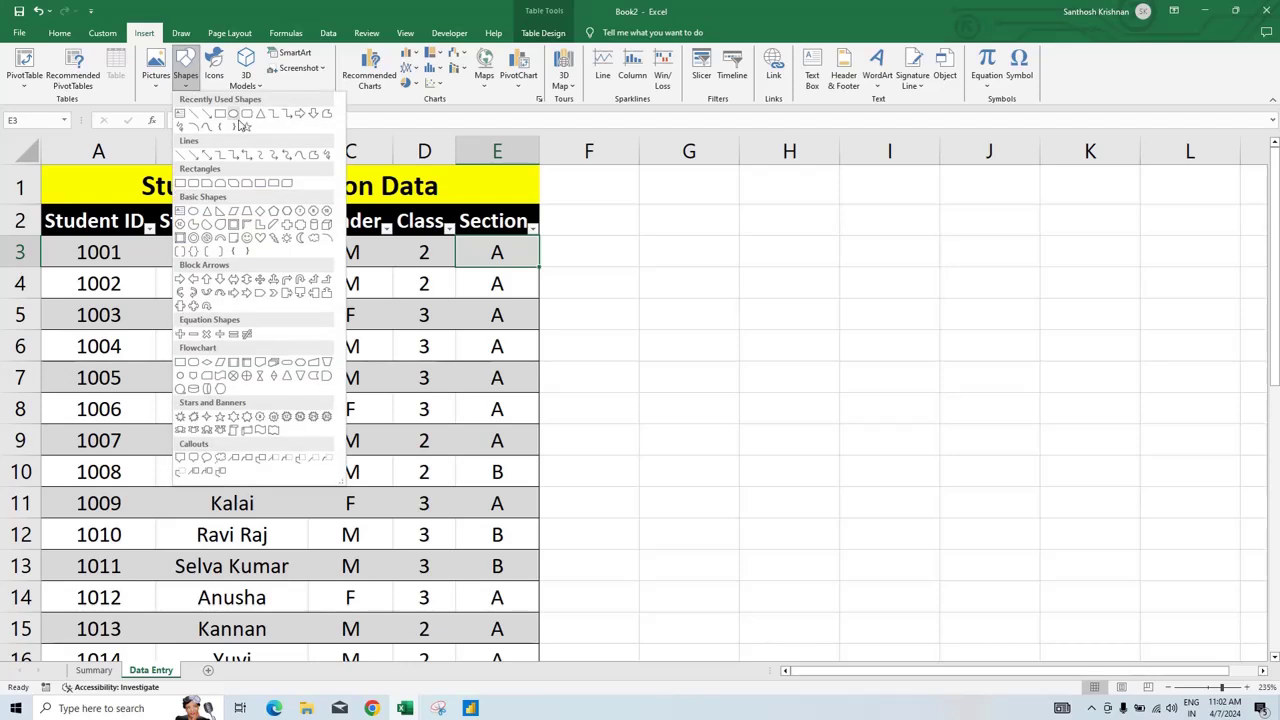
pyautogui.click(242, 118)
pyautogui.moveTo(651, 168); pyautogui.dragTo(818, 208)
pyautogui.write('Su')
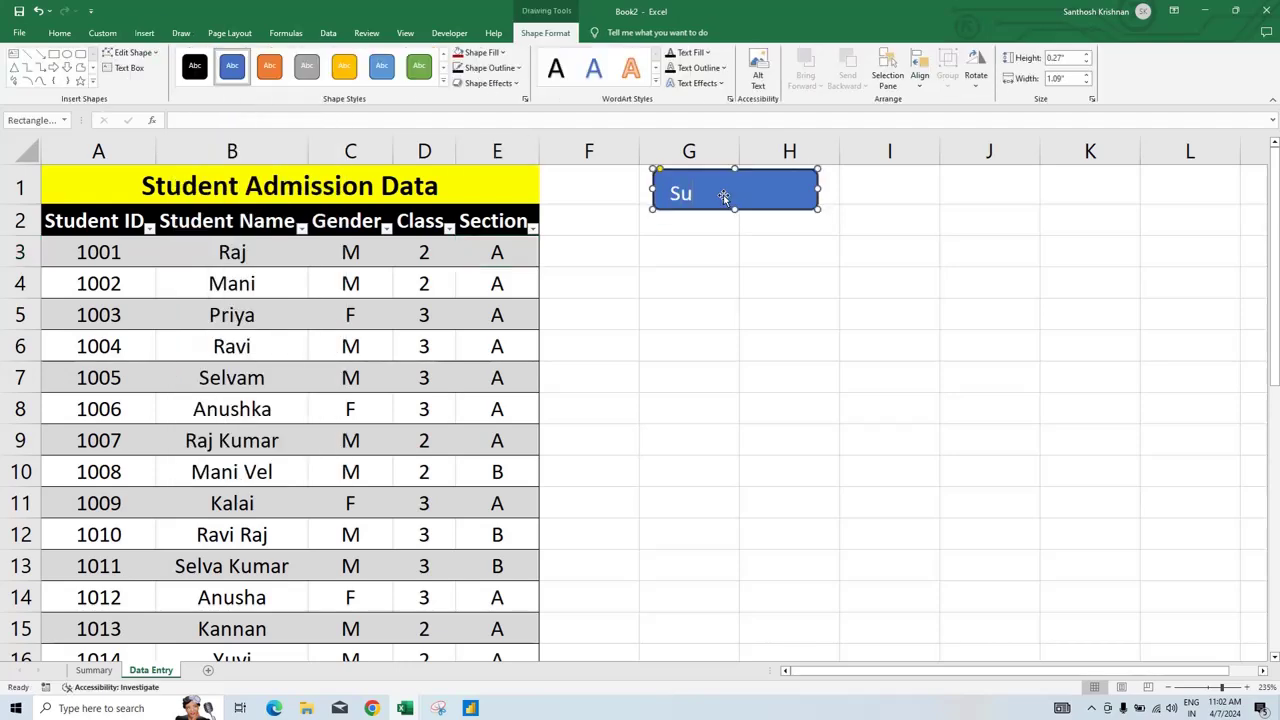
pyautogui.write('mmary')
pyautogui.hotkey('ctrl', 'a')
pyautogui.click(59, 32)
pyautogui.click(293, 78)
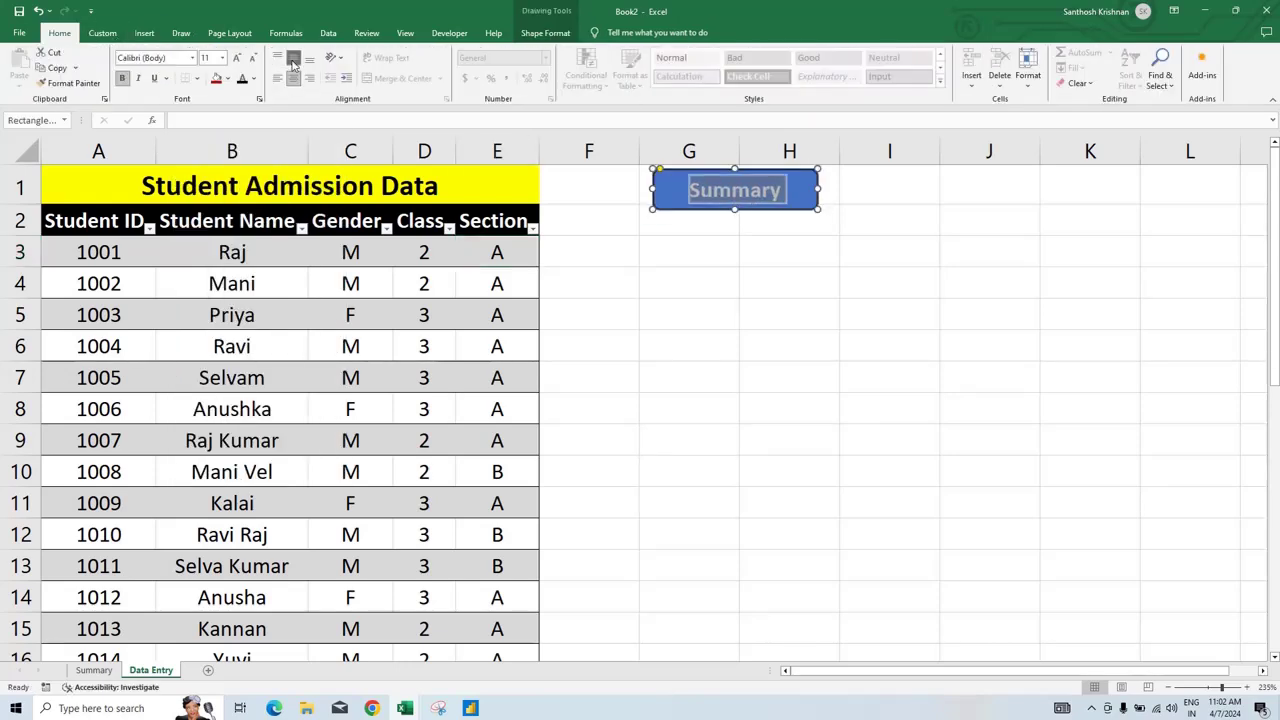
pyautogui.click(707, 232)
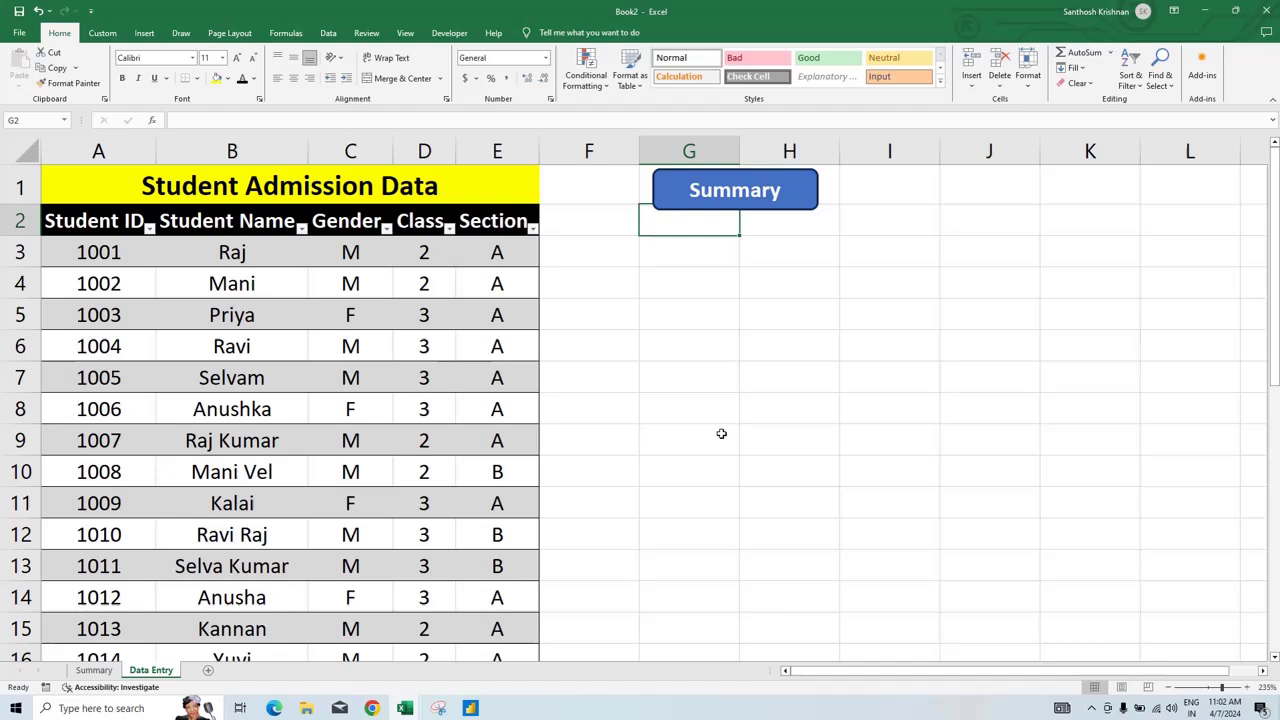
# Hide the gridlines on the Data Entry sheet
pyautogui.click(405, 33)
pyautogui.click(155, 68)
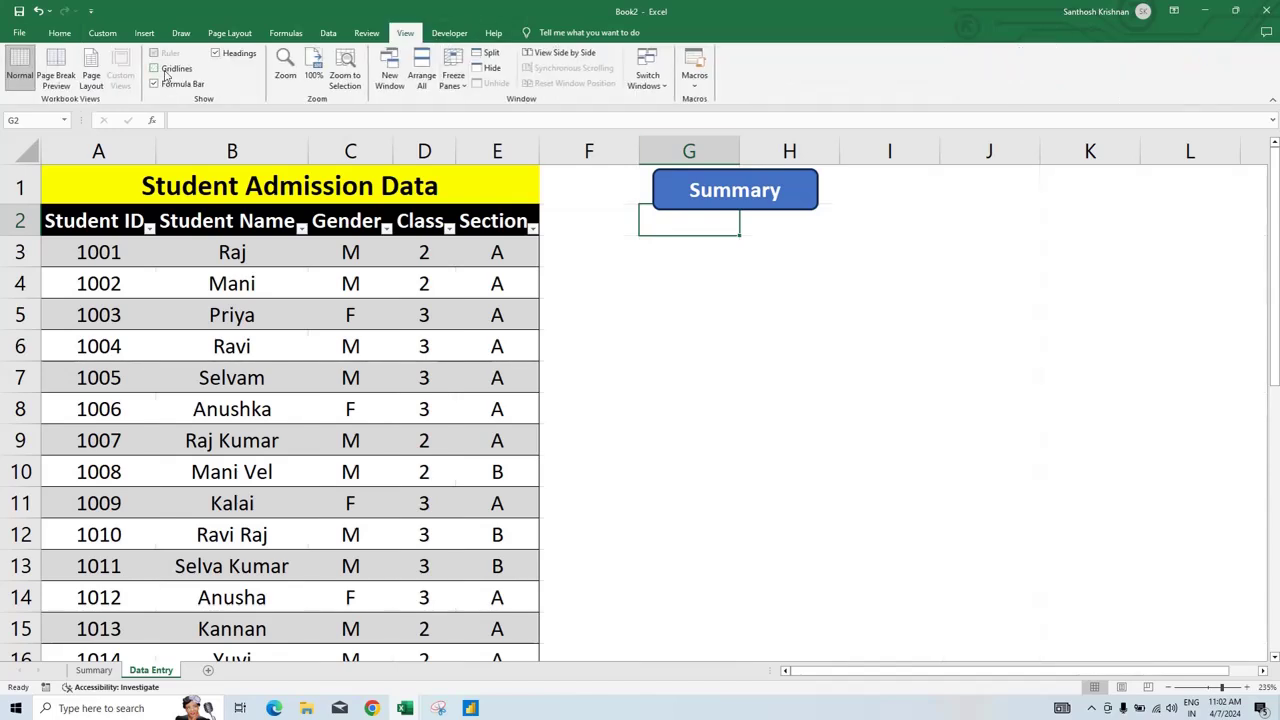
pyautogui.click(681, 264)
pyautogui.rightClick(663, 179)
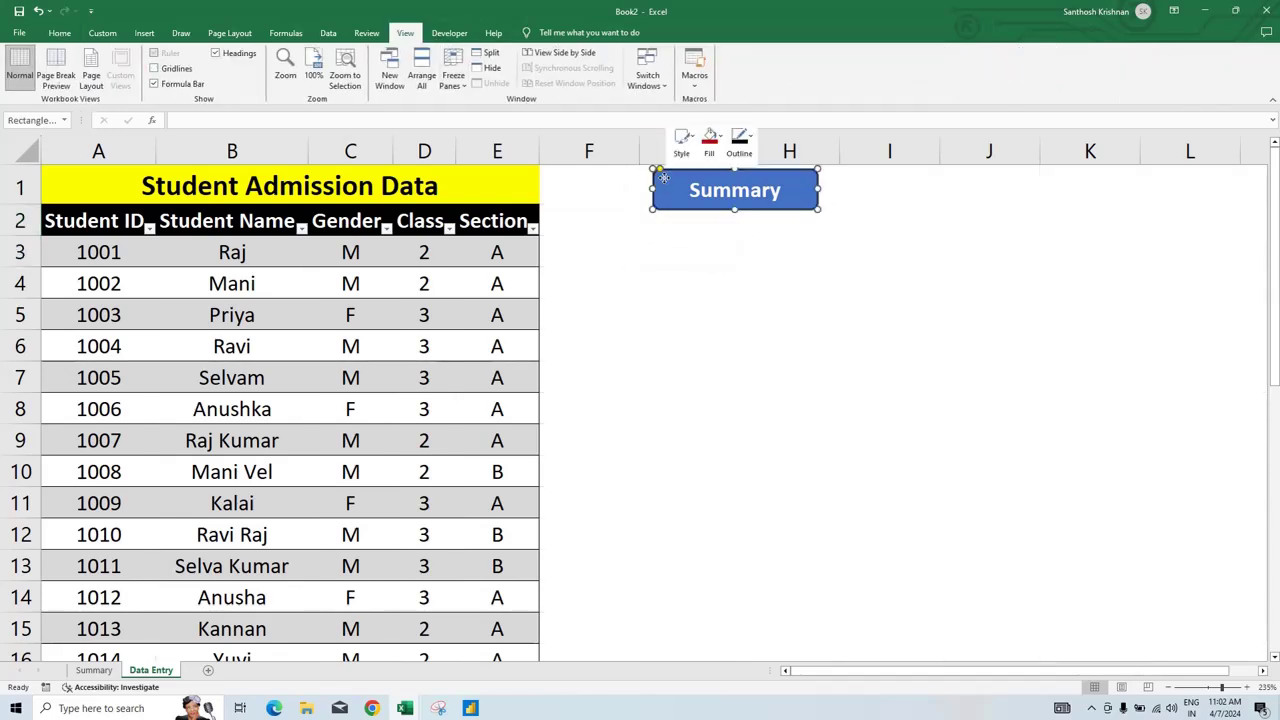
# Hyperlink the Summary button to cell A1 of the Summary sheet
pyautogui.click(719, 362)
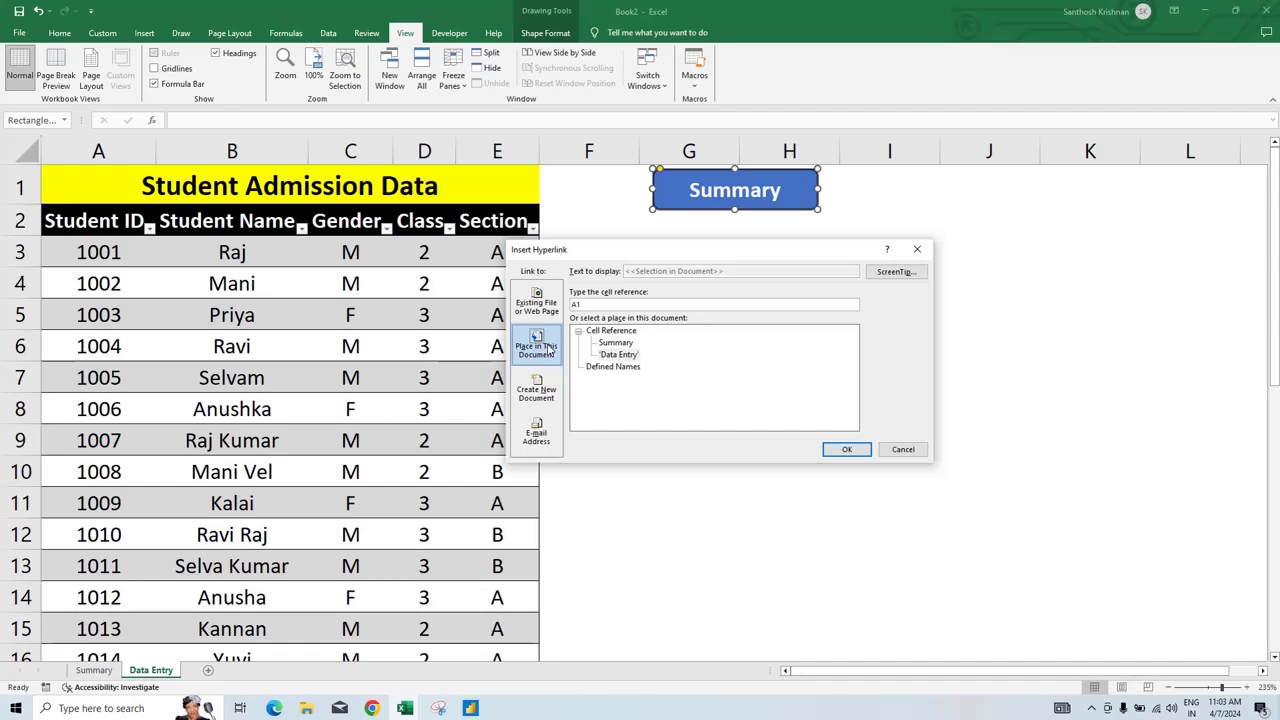
pyautogui.click(615, 342)
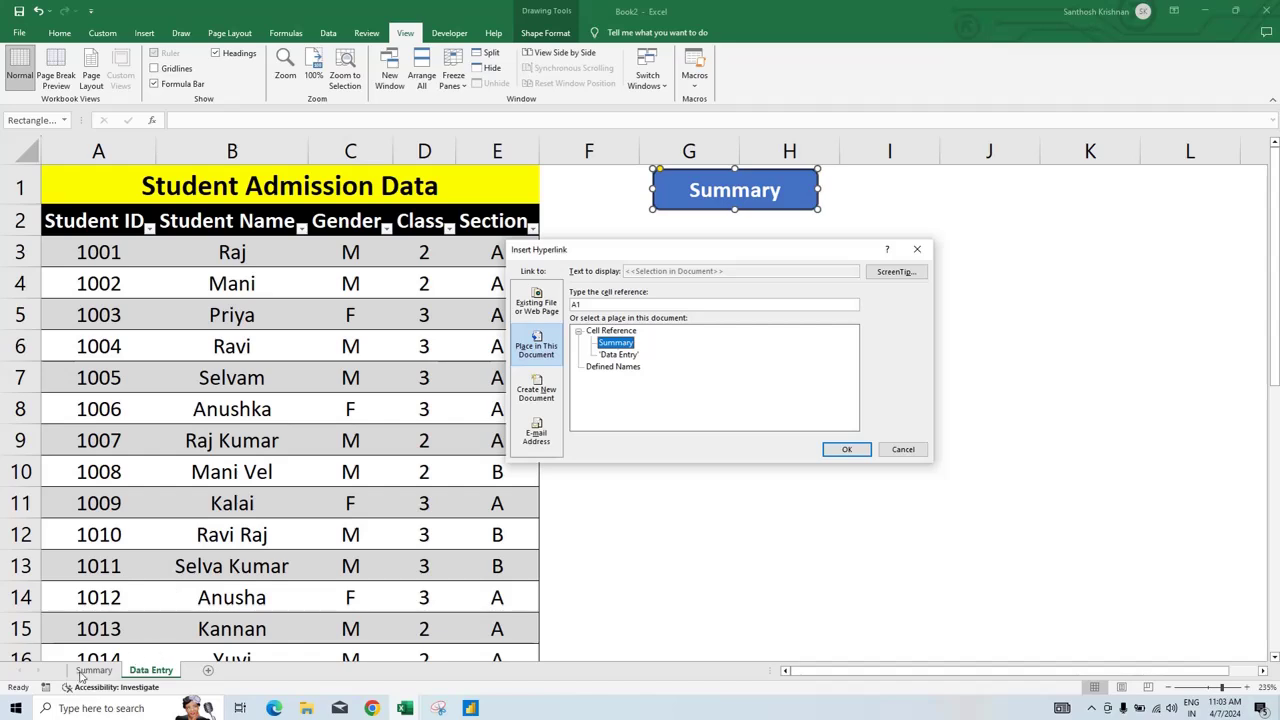
pyautogui.click(845, 449)
pyautogui.click(728, 355)
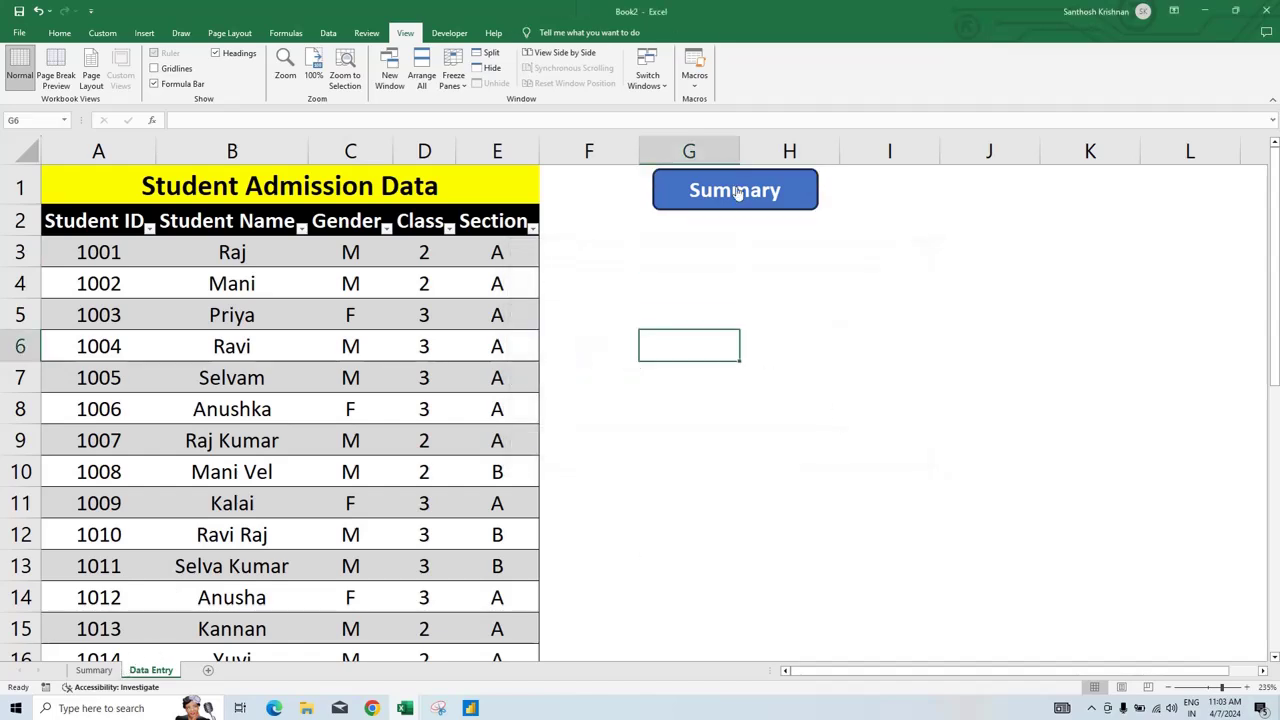
# Test the Summary button's link to the Summary sheet, then return to Data Entry
pyautogui.click(734, 188)
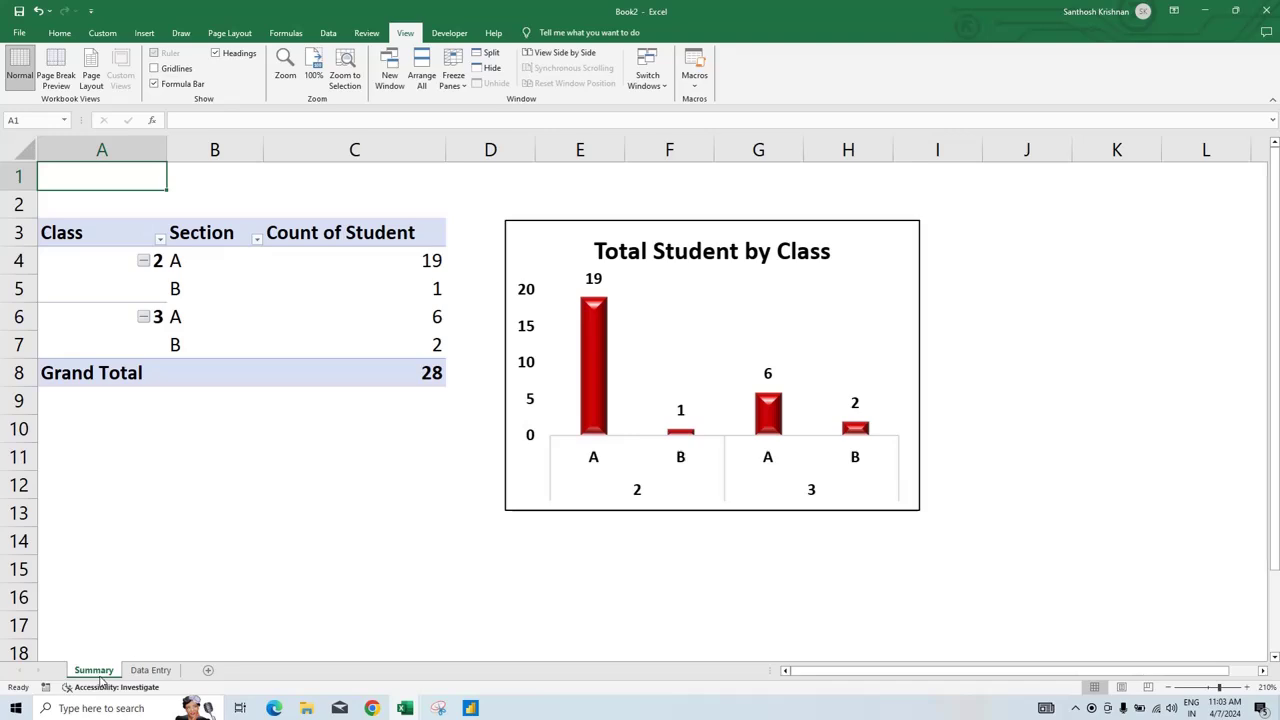
pyautogui.click(250, 542)
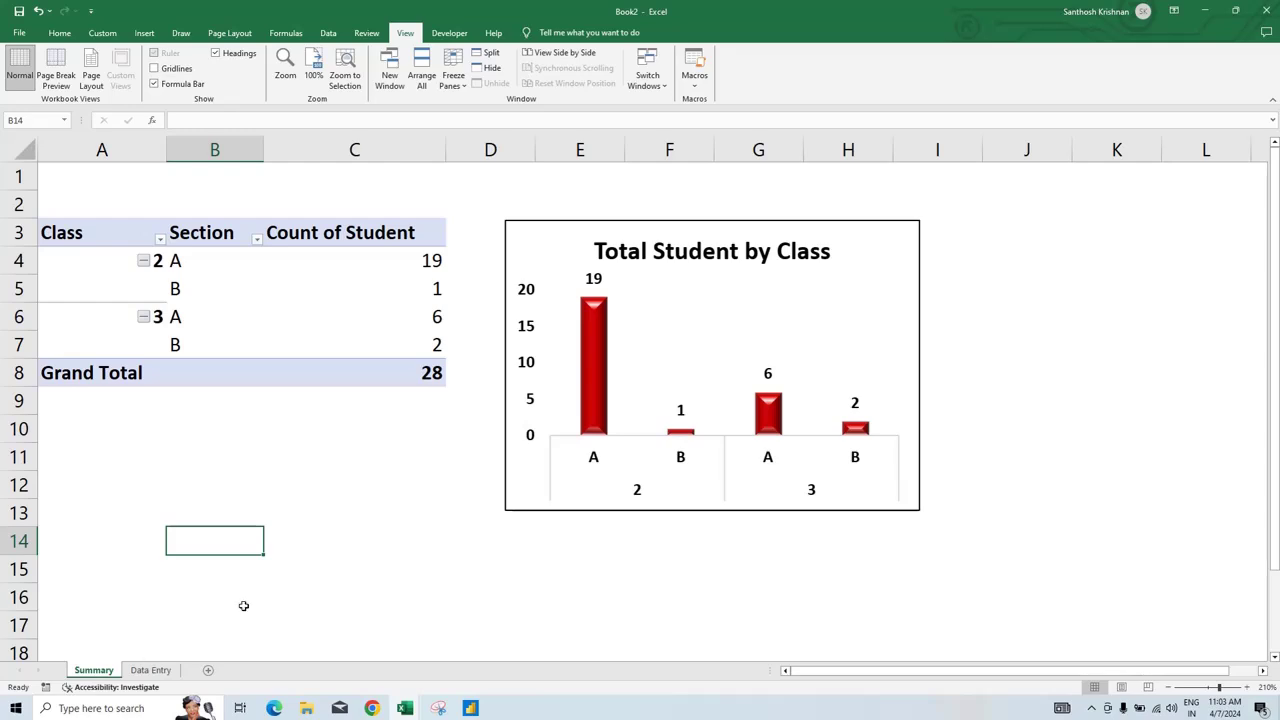
pyautogui.click(150, 669)
# Copy the button onto the Summary sheet's top right above the chart and relabel it 'Data'
pyautogui.rightClick(674, 210)
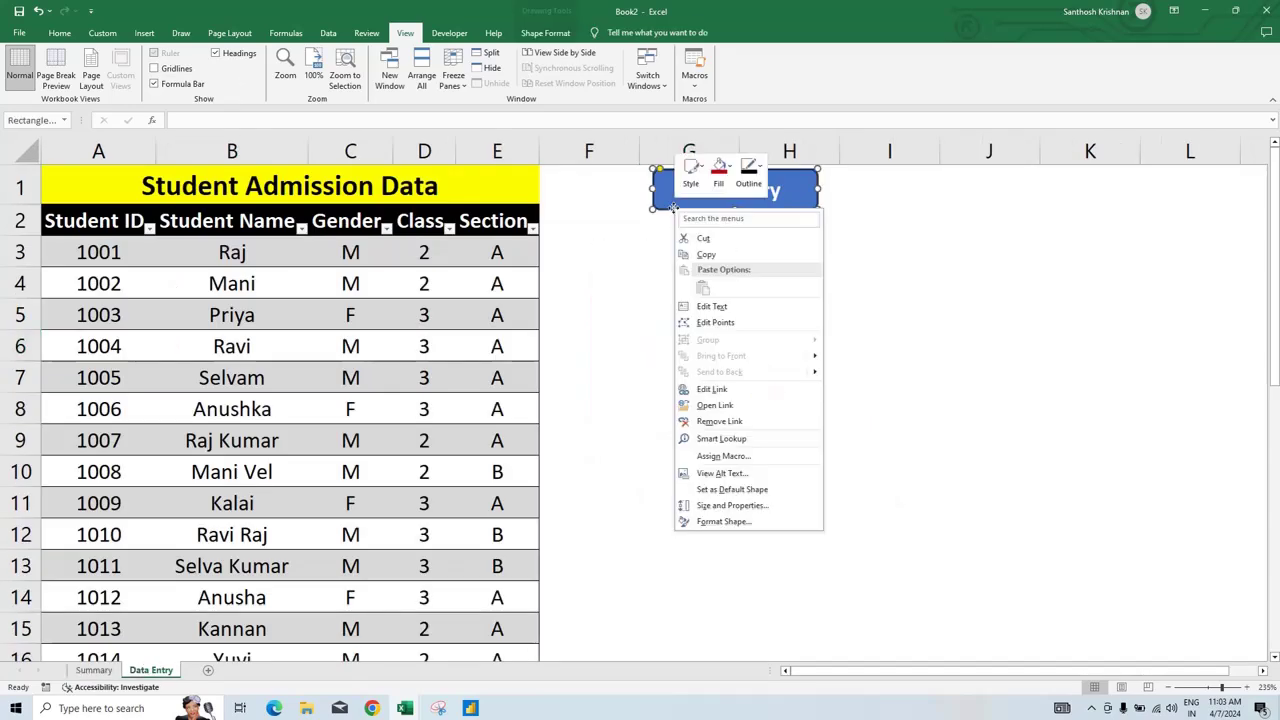
pyautogui.press('Escape')
pyautogui.click(100, 670)
pyautogui.hotkey('ctrl', 'v')
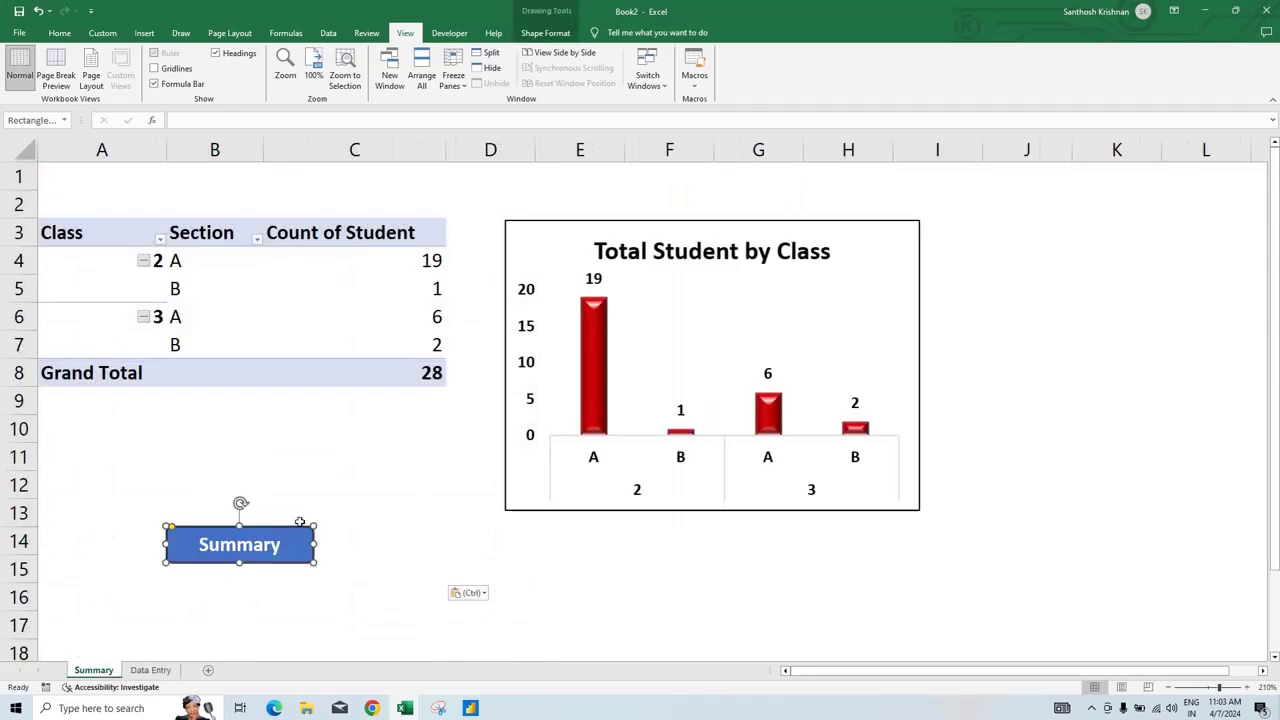
pyautogui.moveTo(286, 537)
pyautogui.mouseDown()
pyautogui.moveTo(867, 163)
pyautogui.moveTo(881, 175)
pyautogui.mouseUp()
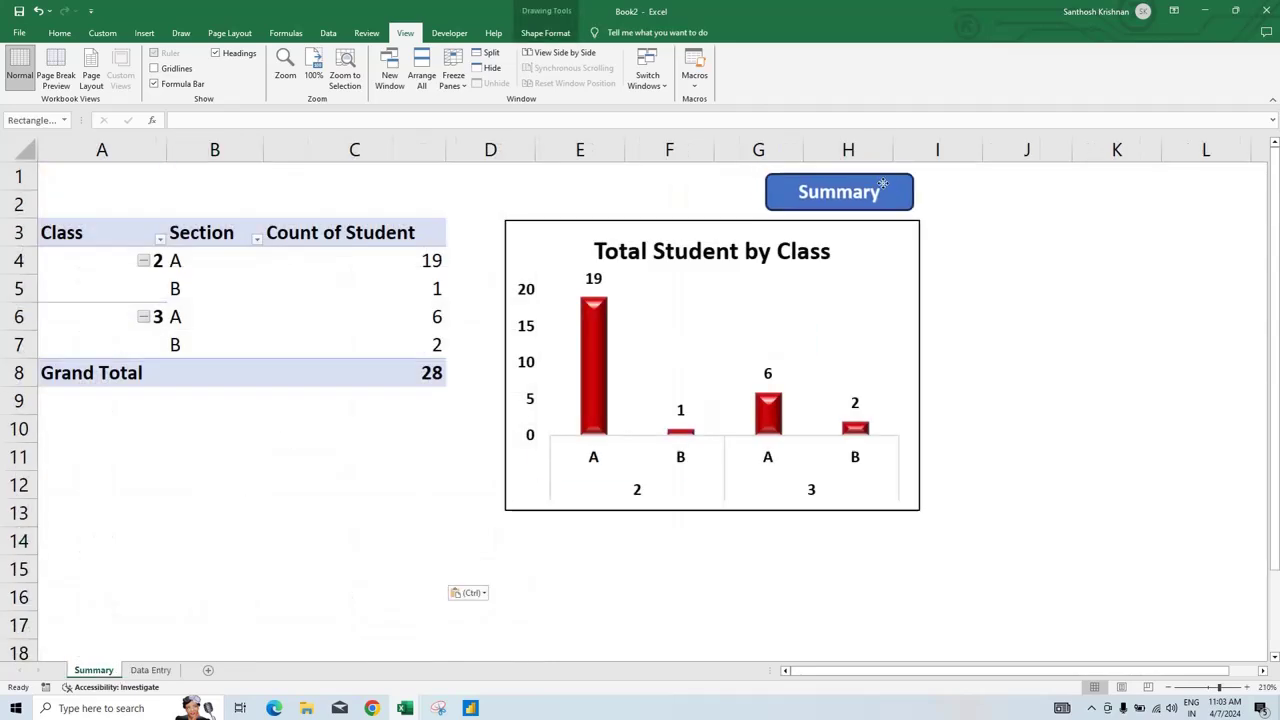
pyautogui.doubleClick(840, 192)
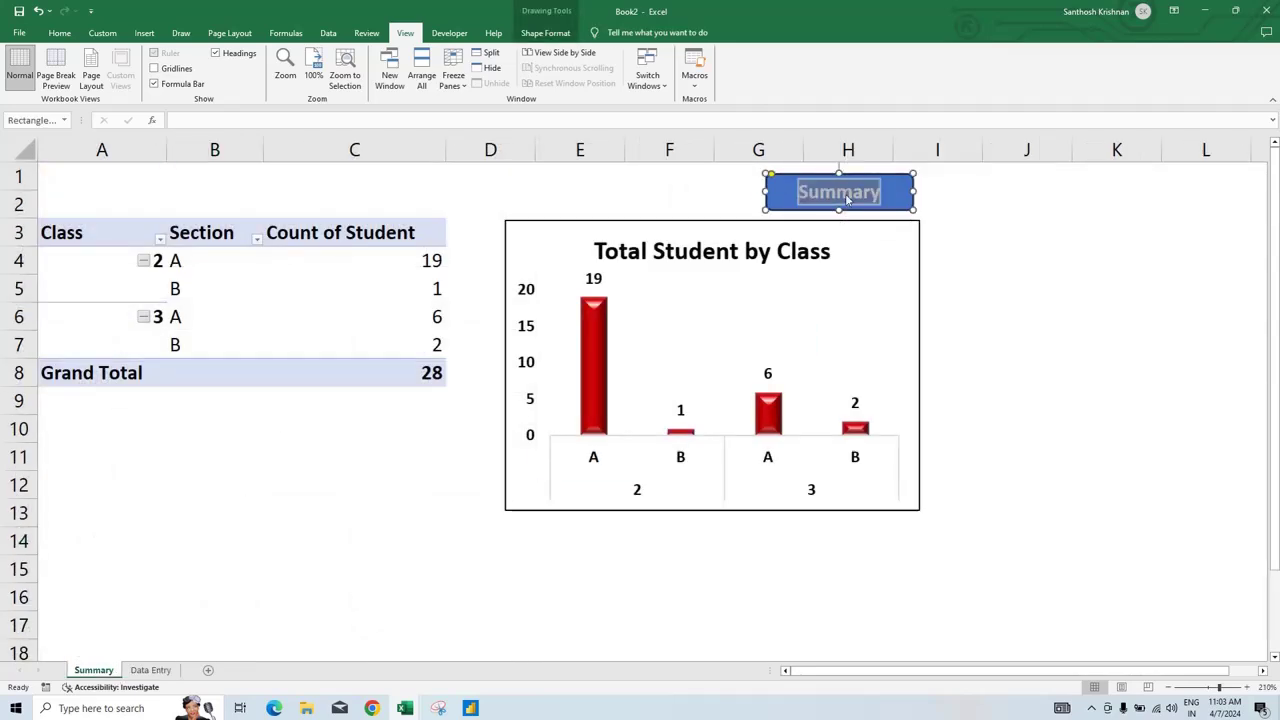
pyautogui.write('Data')
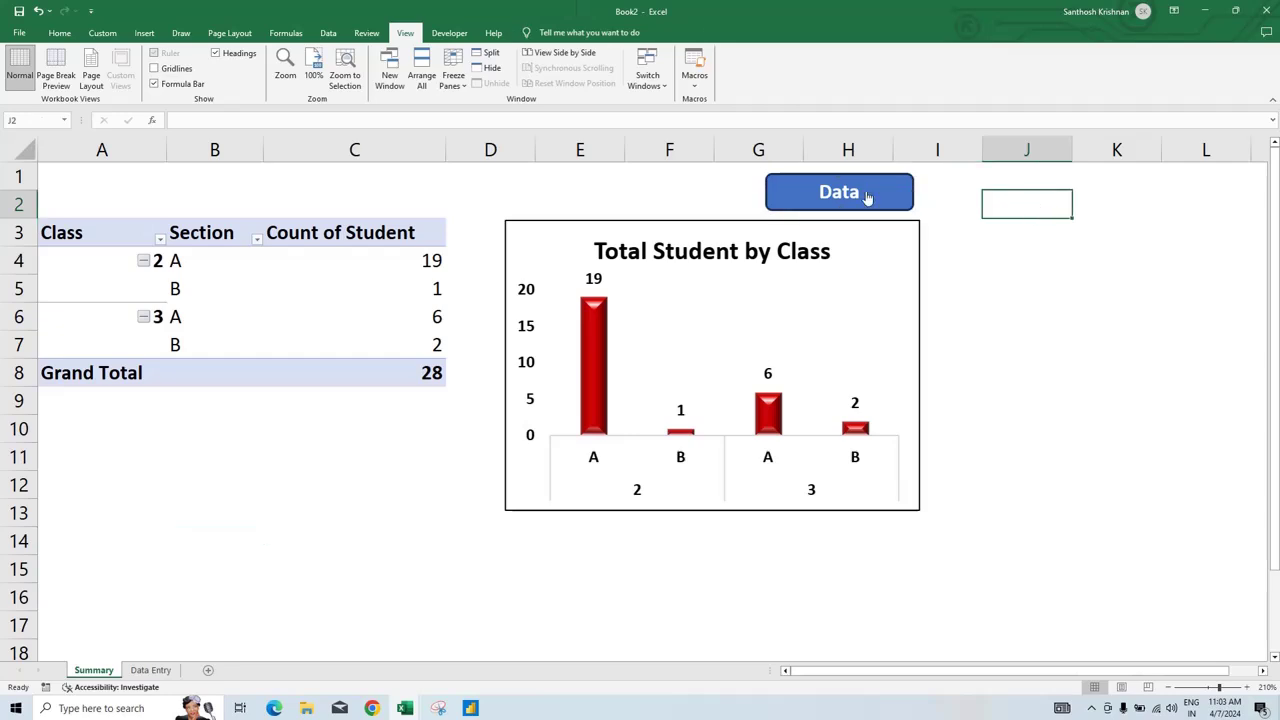
# Change the Data button's hyperlink to point to the Data Entry sheet
pyautogui.rightClick(866, 199)
pyautogui.click(920, 381)
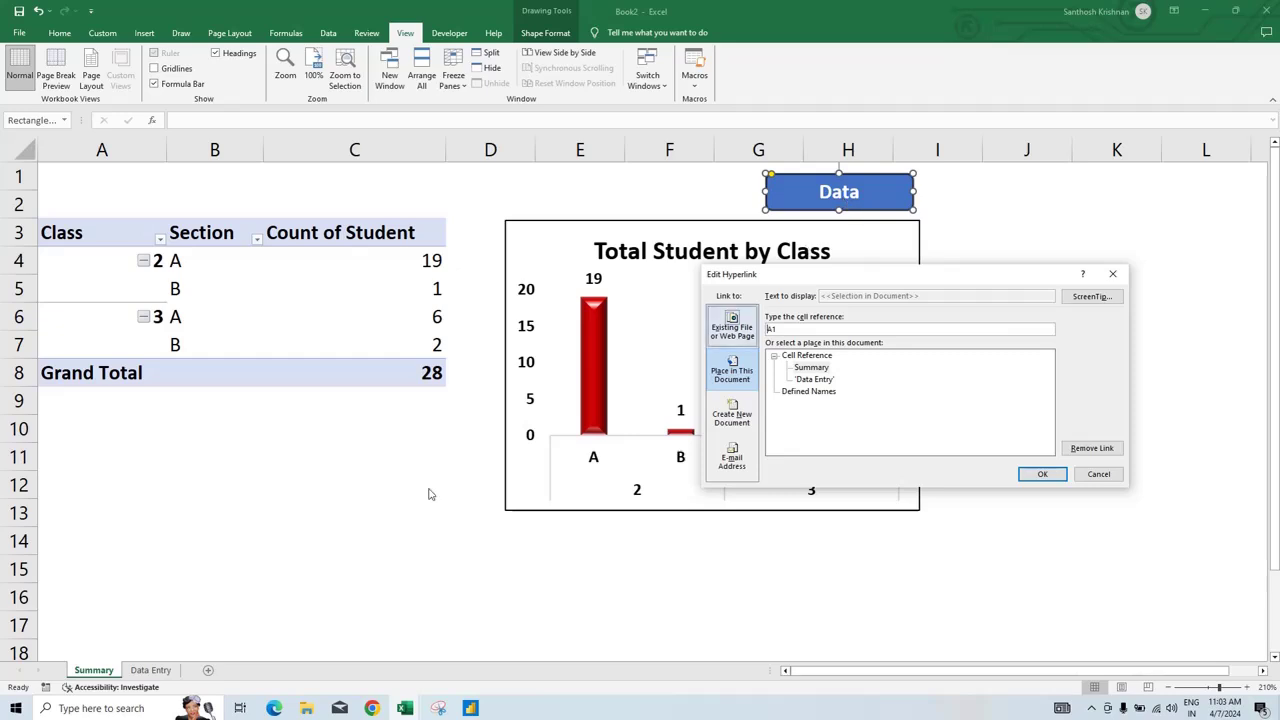
pyautogui.click(816, 380)
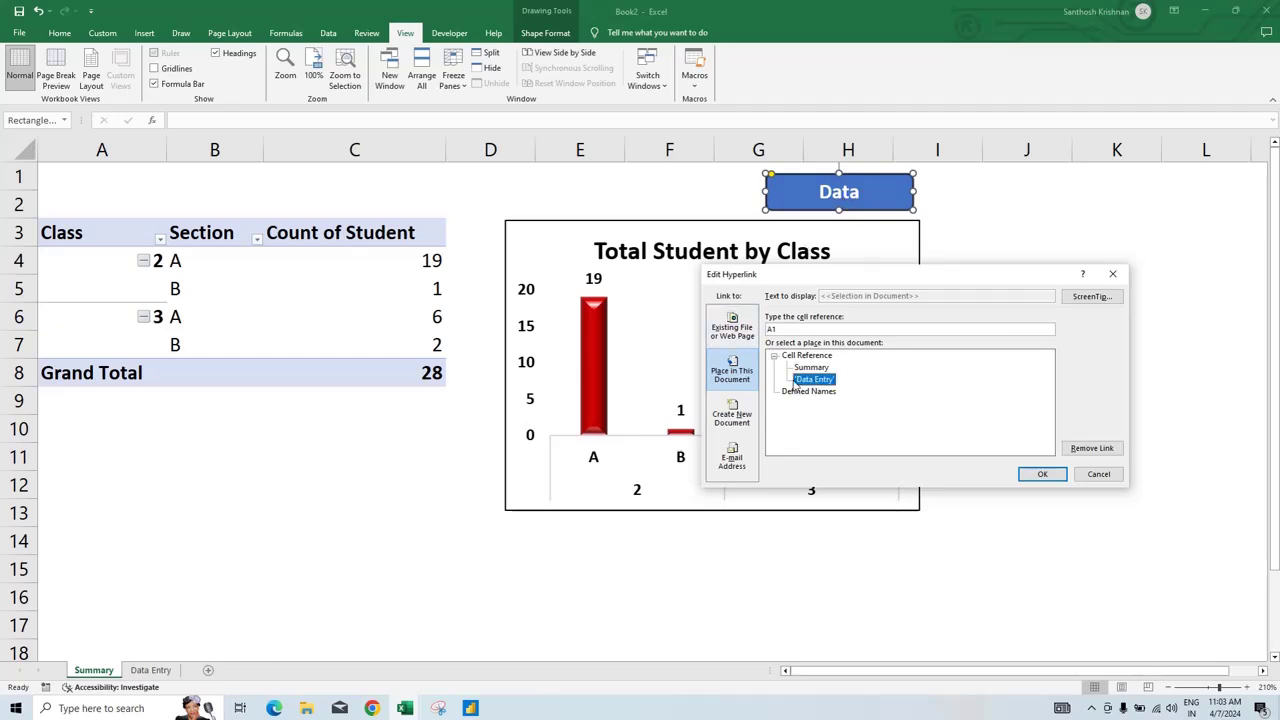
pyautogui.click(1036, 474)
pyautogui.press('Escape')
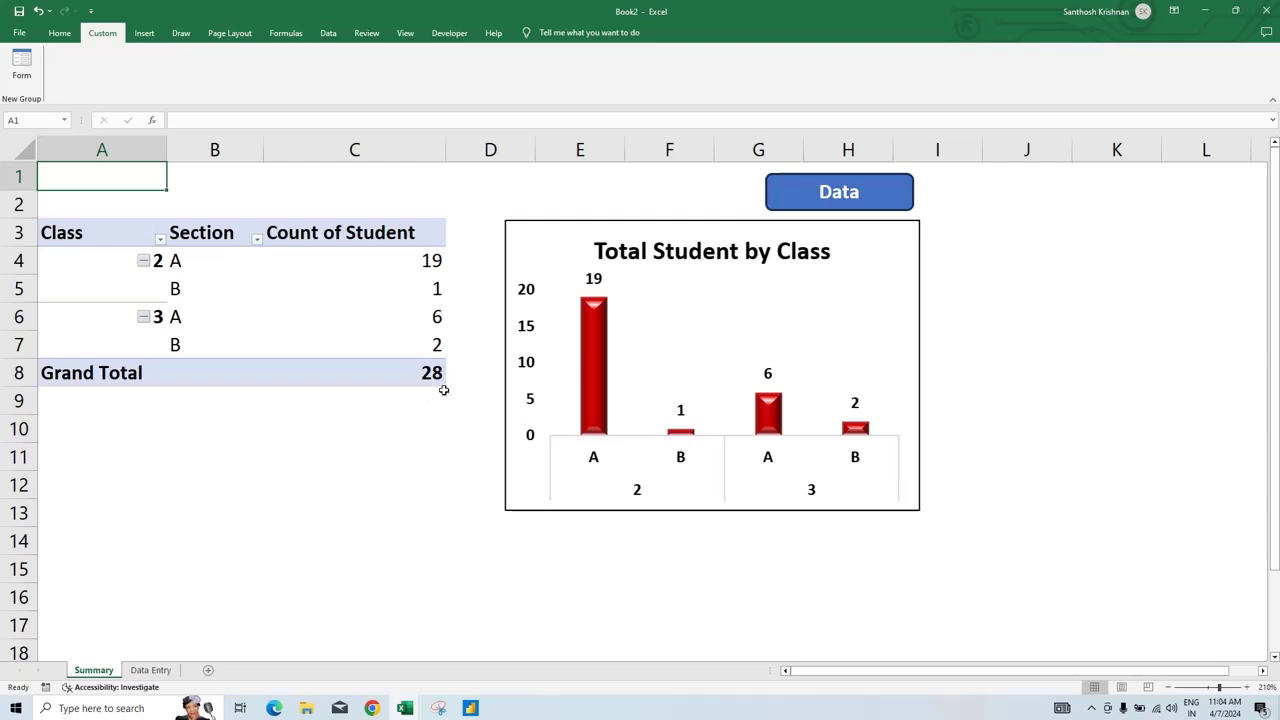
# Refresh the PivotTable to a Grand Total of 29, with Class 3 Section B at 3
pyautogui.rightClick(413, 280)
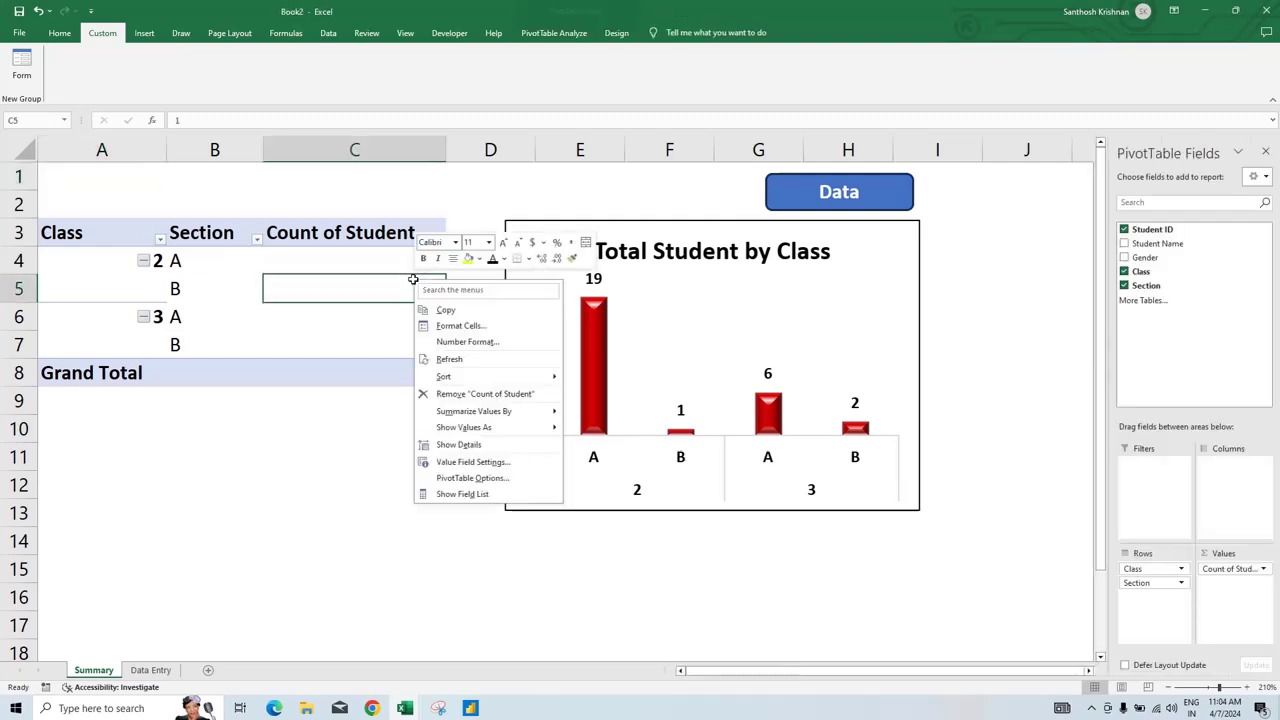
pyautogui.click(449, 358)
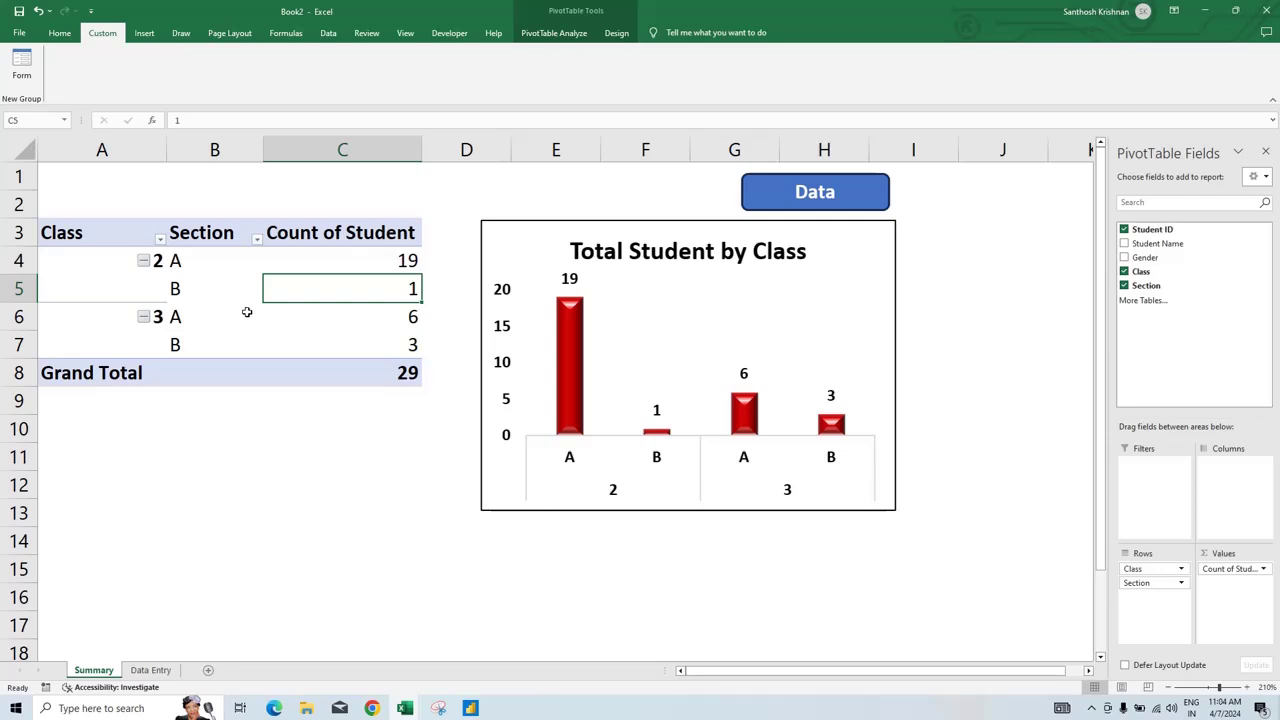
pyautogui.click(324, 417)
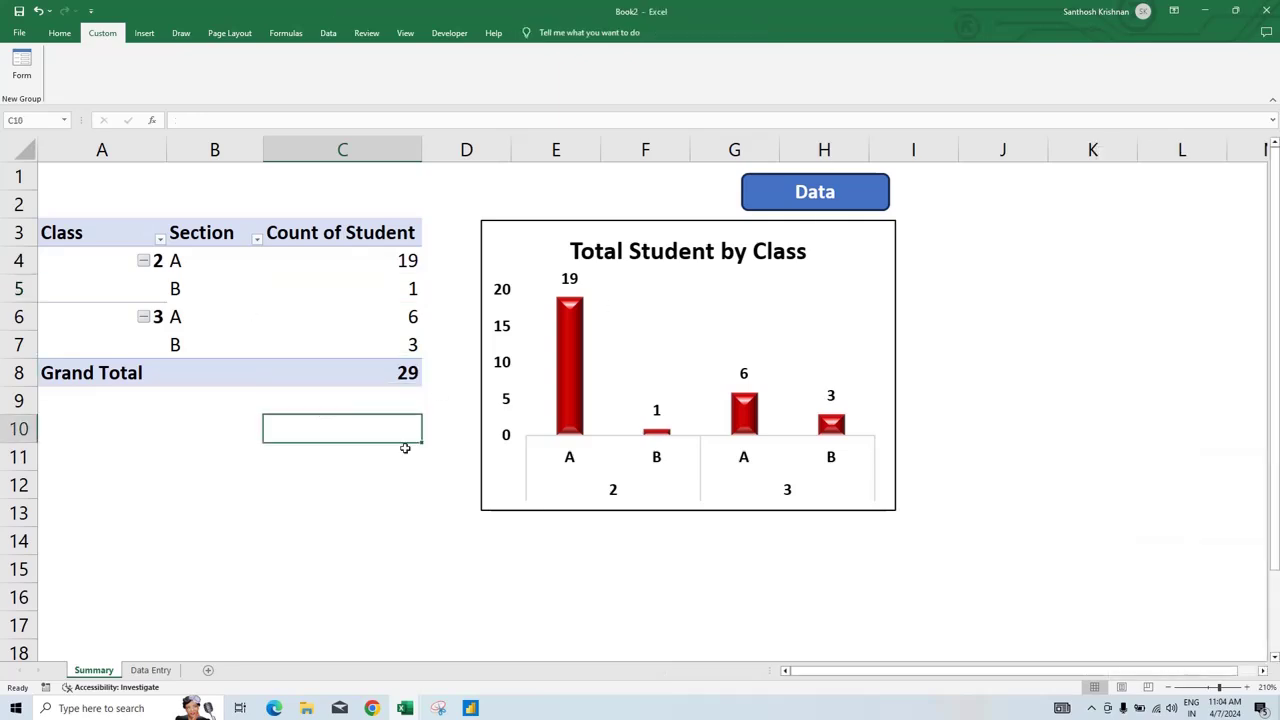
pyautogui.click(152, 672)
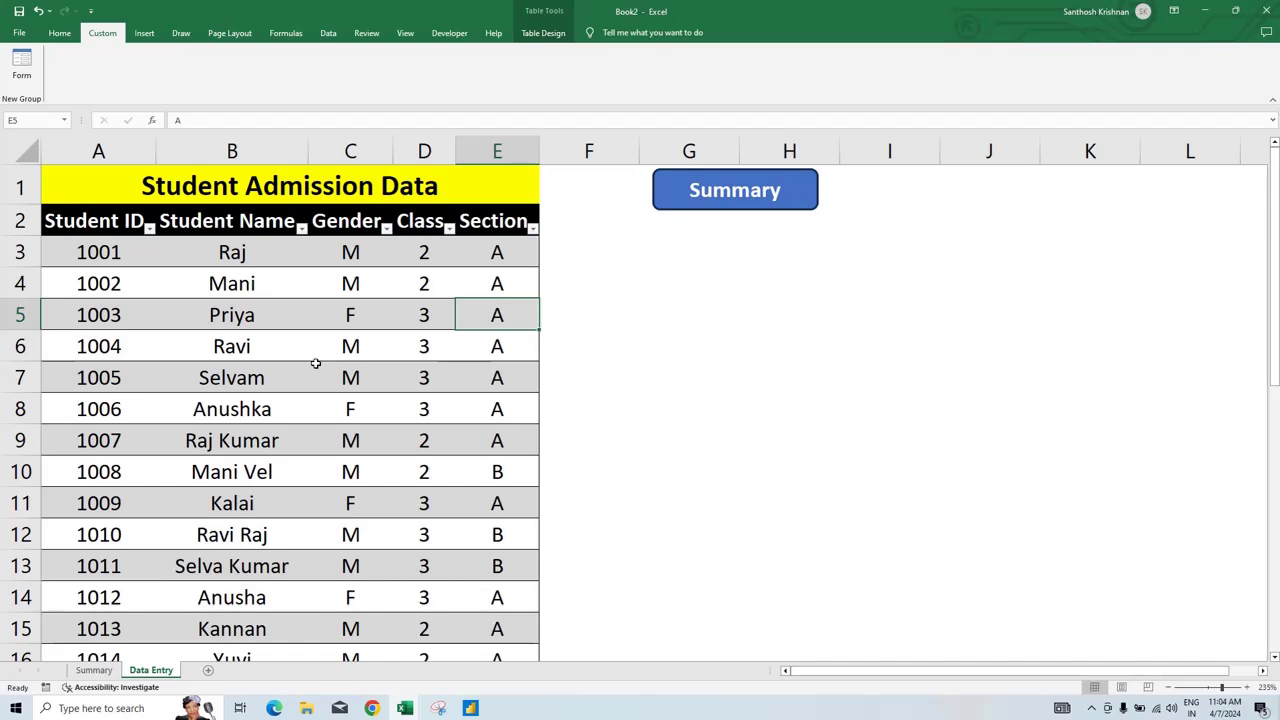
pyautogui.click(95, 670)
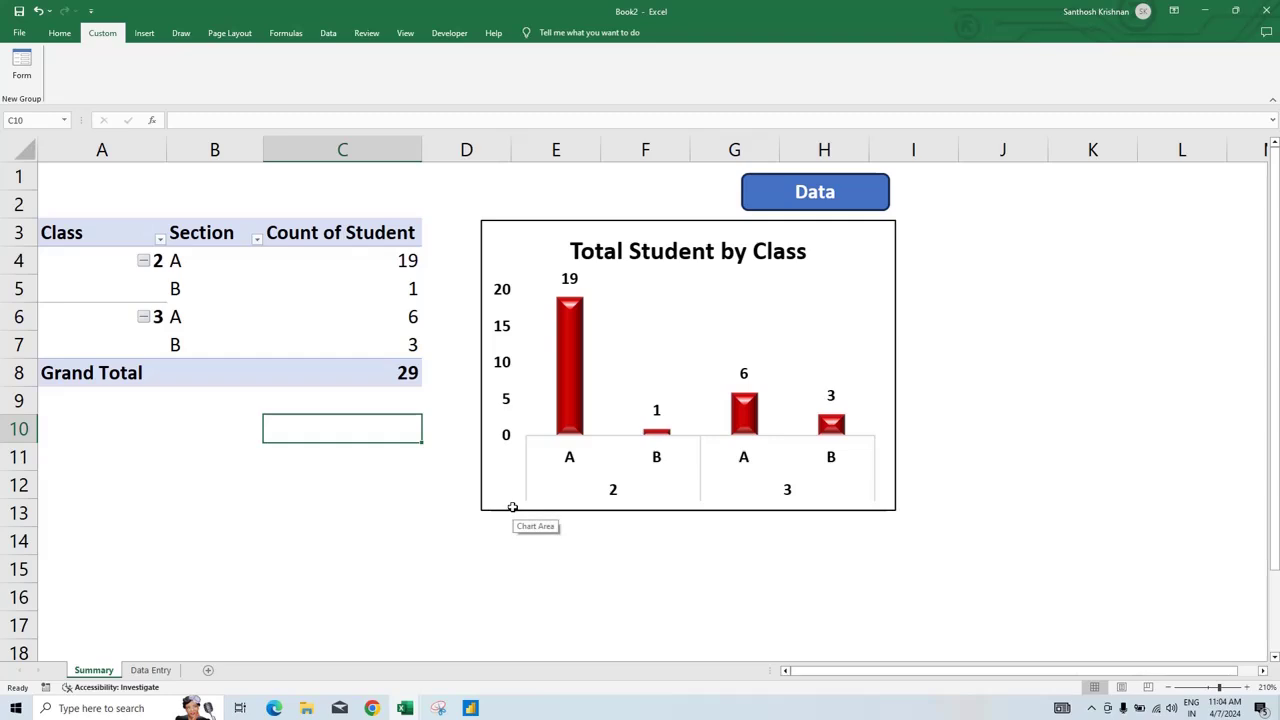